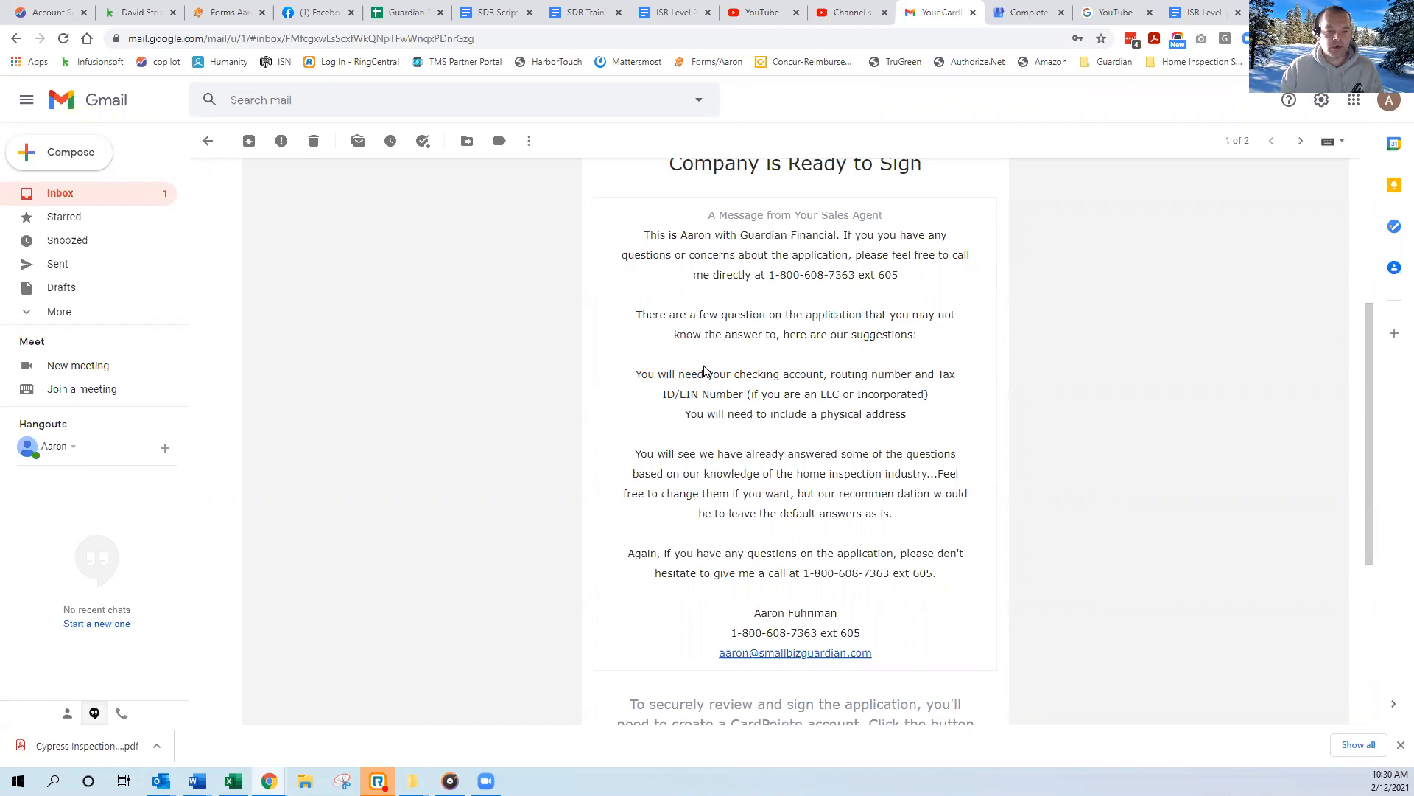
Review the sales agent's message in the CardPointe email and open its application signing link.
scroll(568, 366, "down", 5)
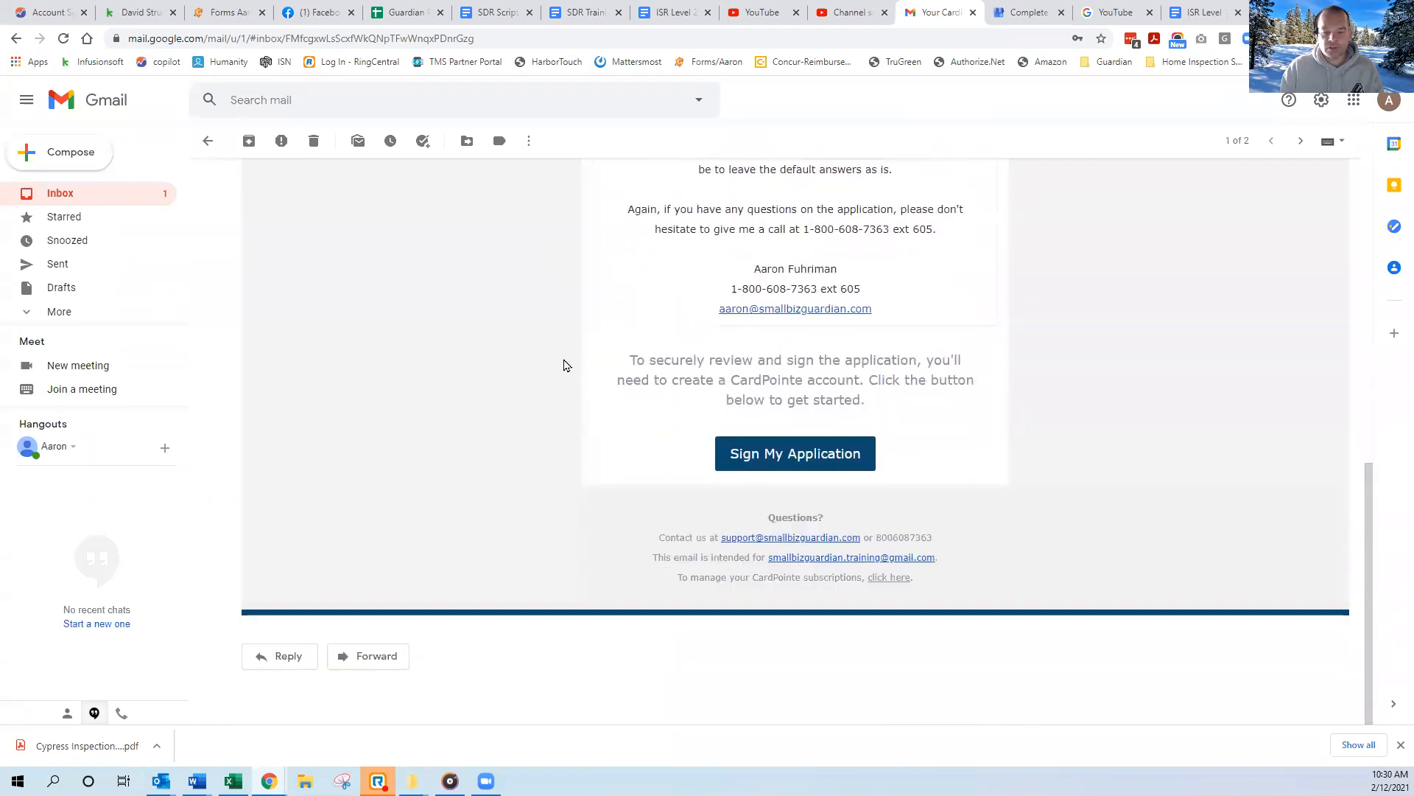
scroll(566, 365, "up", 5)
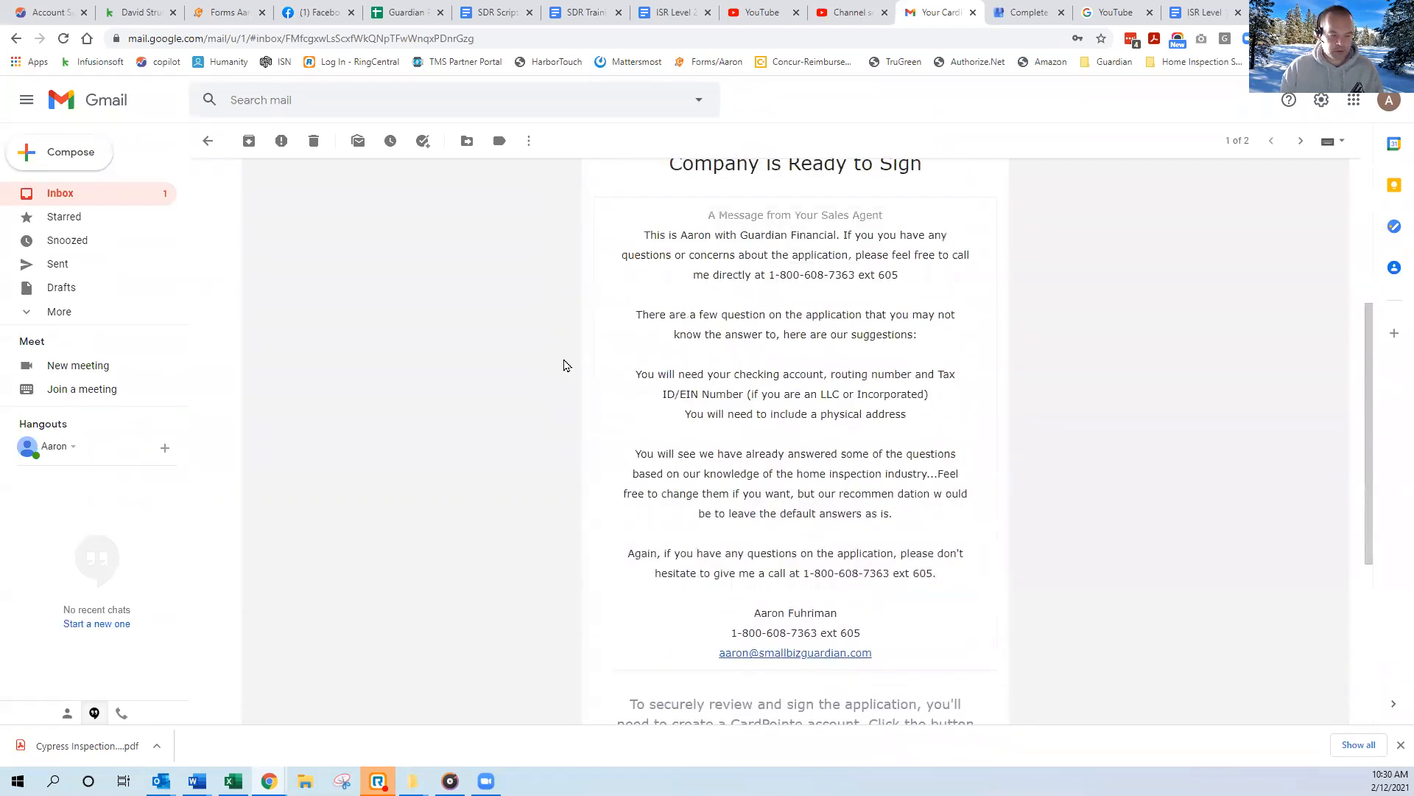
scroll(566, 366, "down", 3)
scroll(562, 373, "up", 6)
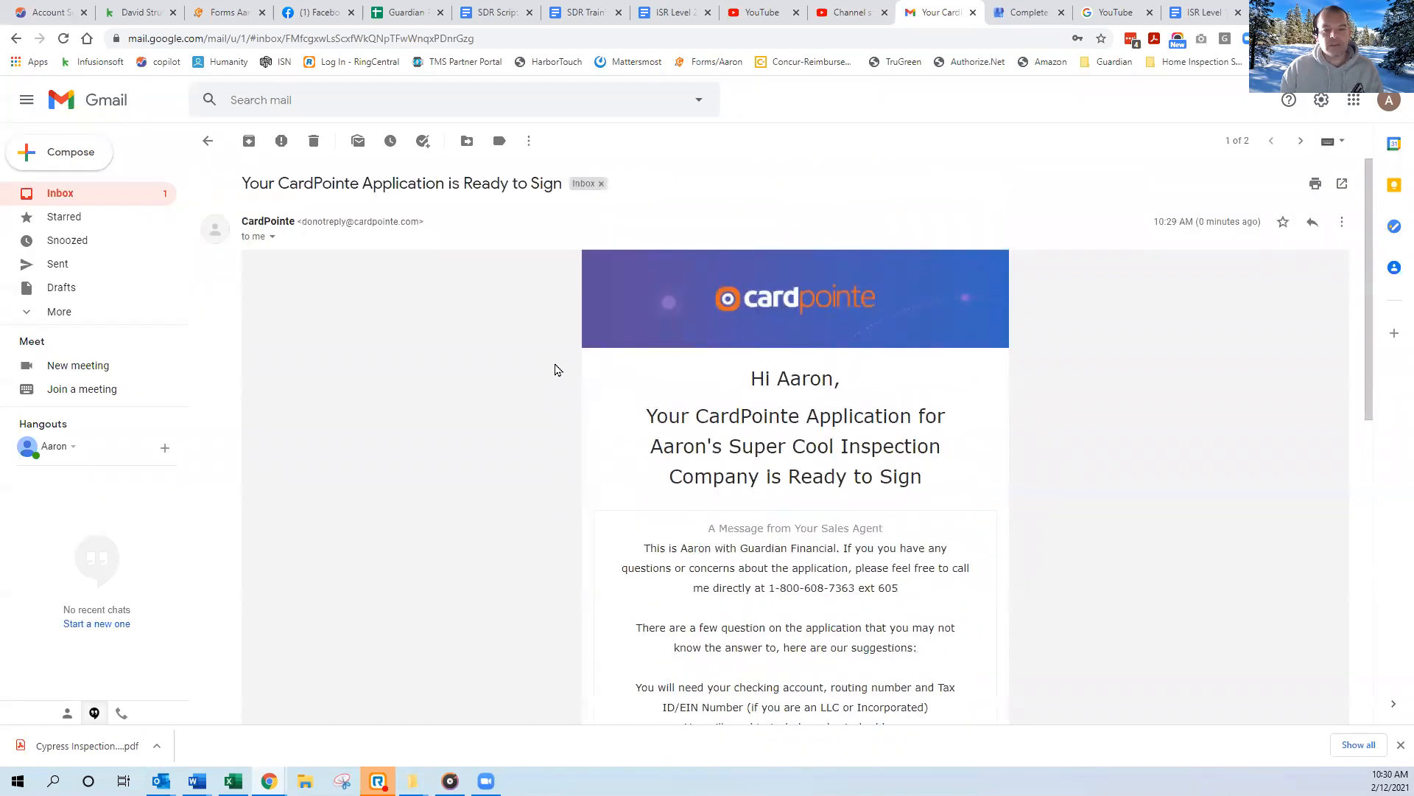
scroll(547, 390, "down", 5)
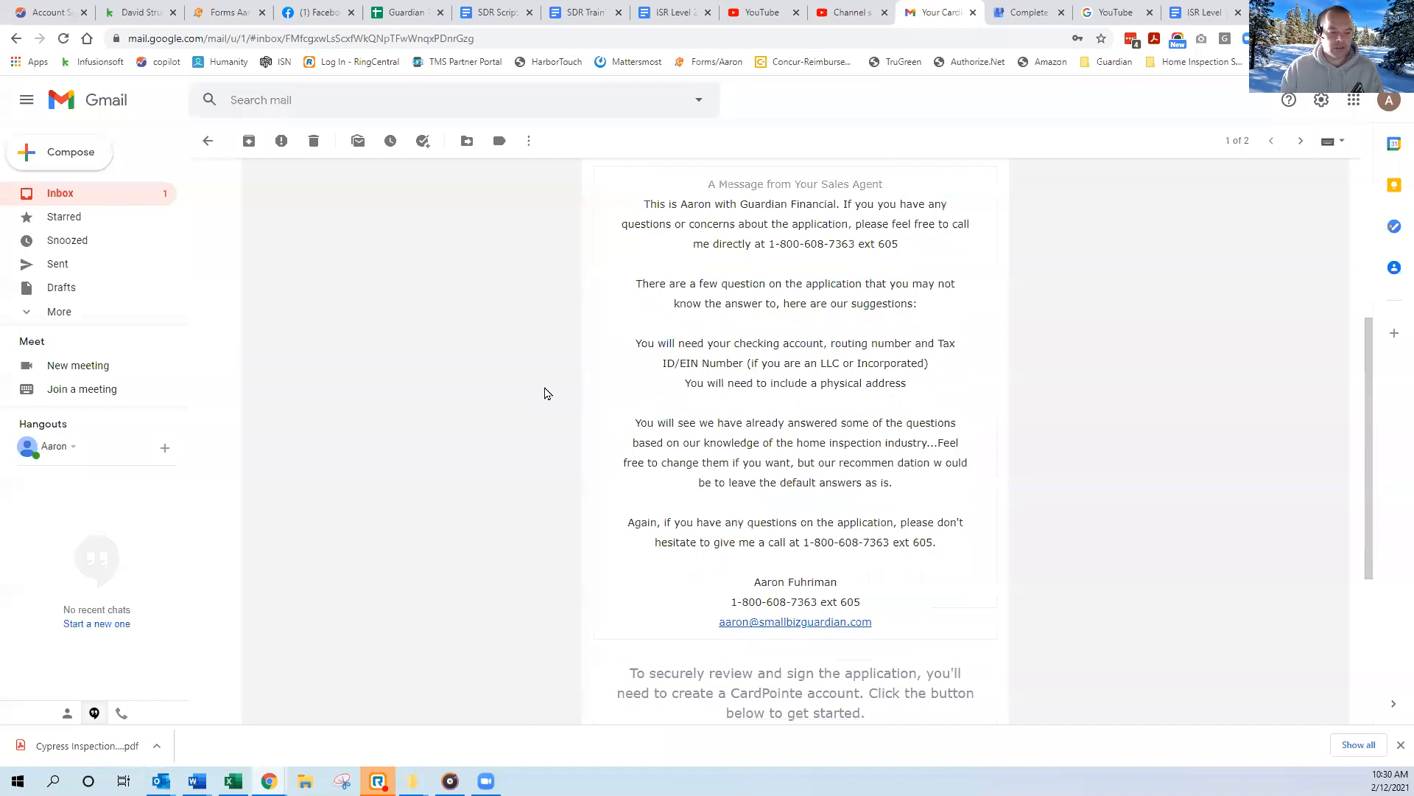
scroll(546, 393, "down", 4)
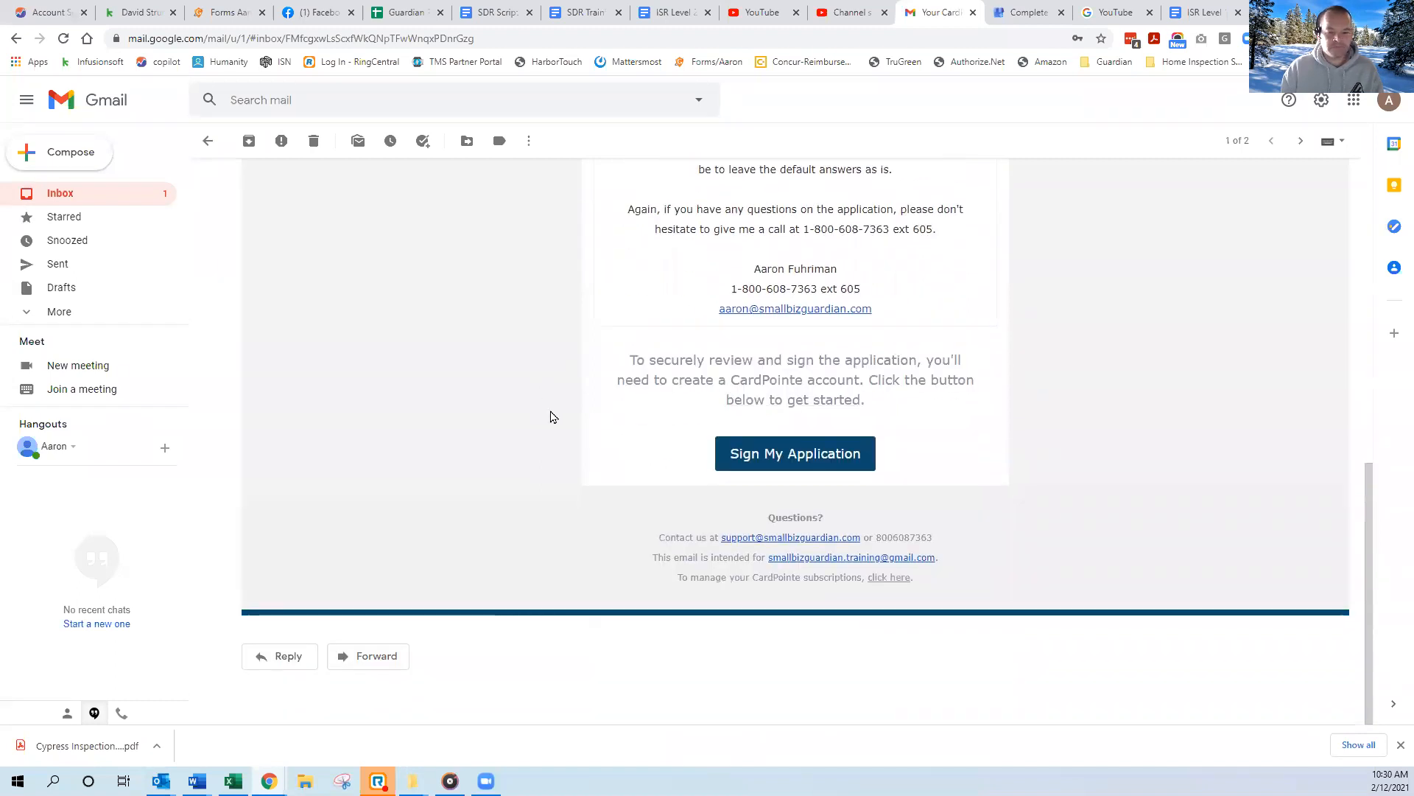
left_click(761, 461)
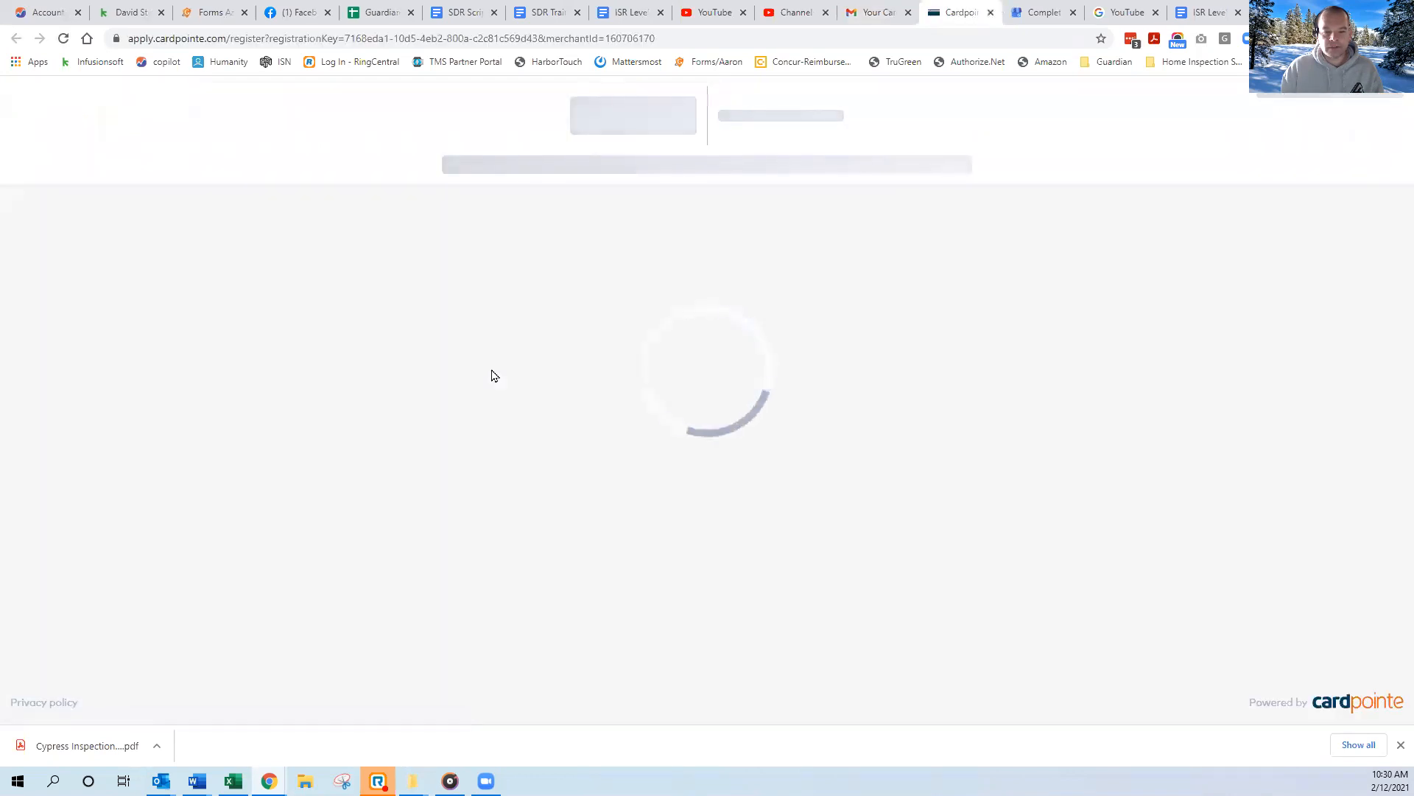
Clear the prefilled password confirmation, password and username on the CardPointe sign-up form.
left_click_drag(668, 531, 513, 526)
key("BackSpace")
left_click_drag(655, 477, 530, 483)
key("BackSpace")
left_click_drag(659, 424, 524, 437)
key("BackSpace")
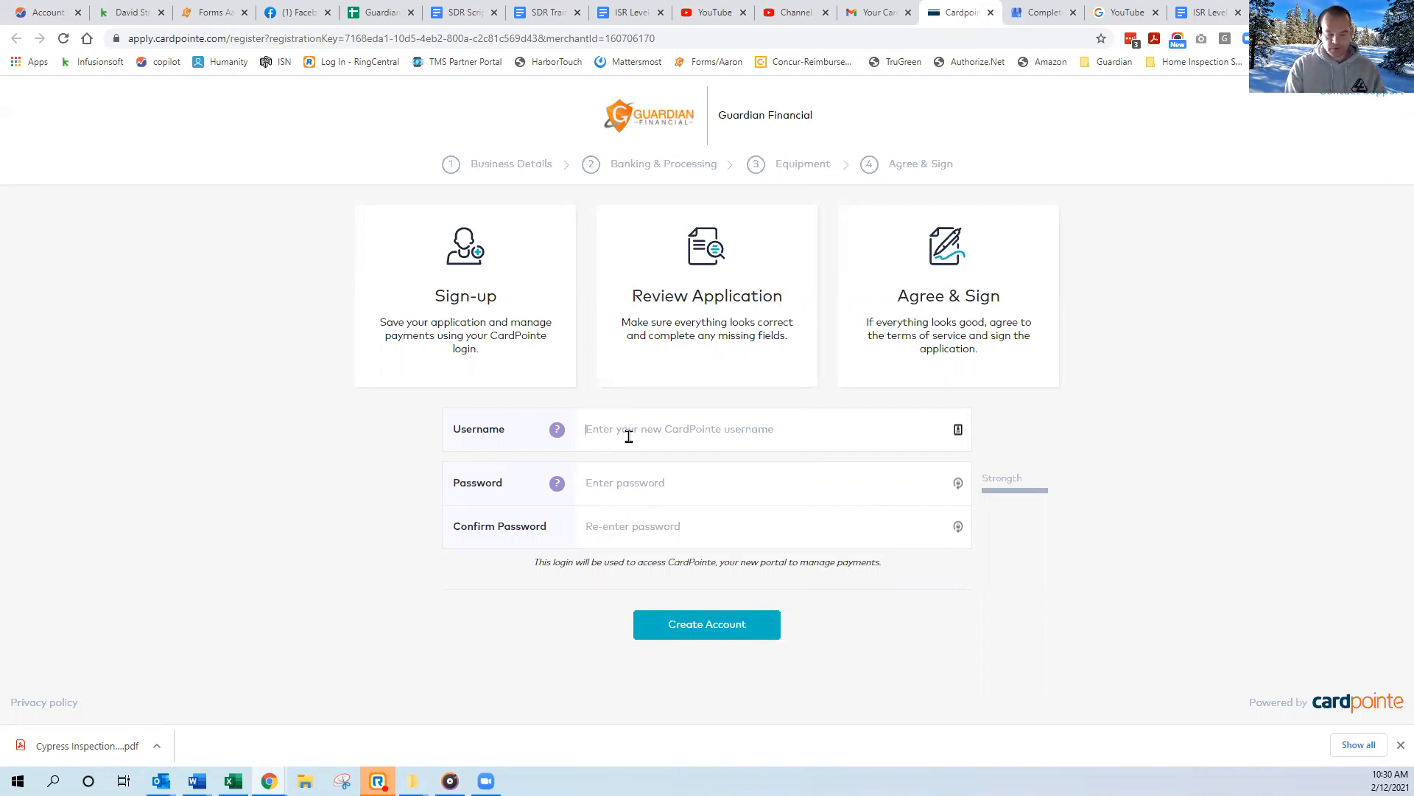
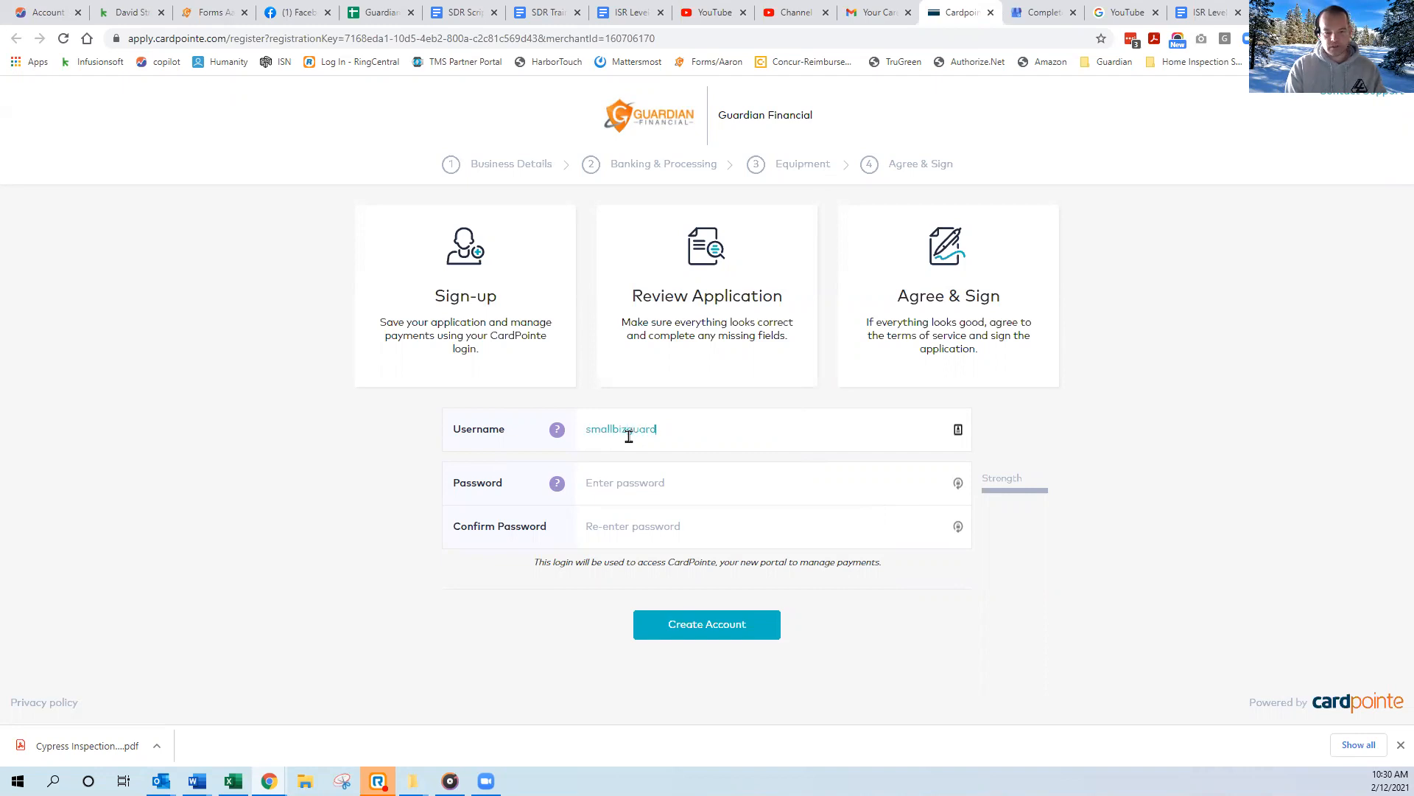
Enter the training account's e-mail address as the new CardPointe username.
left_click(110, 406)
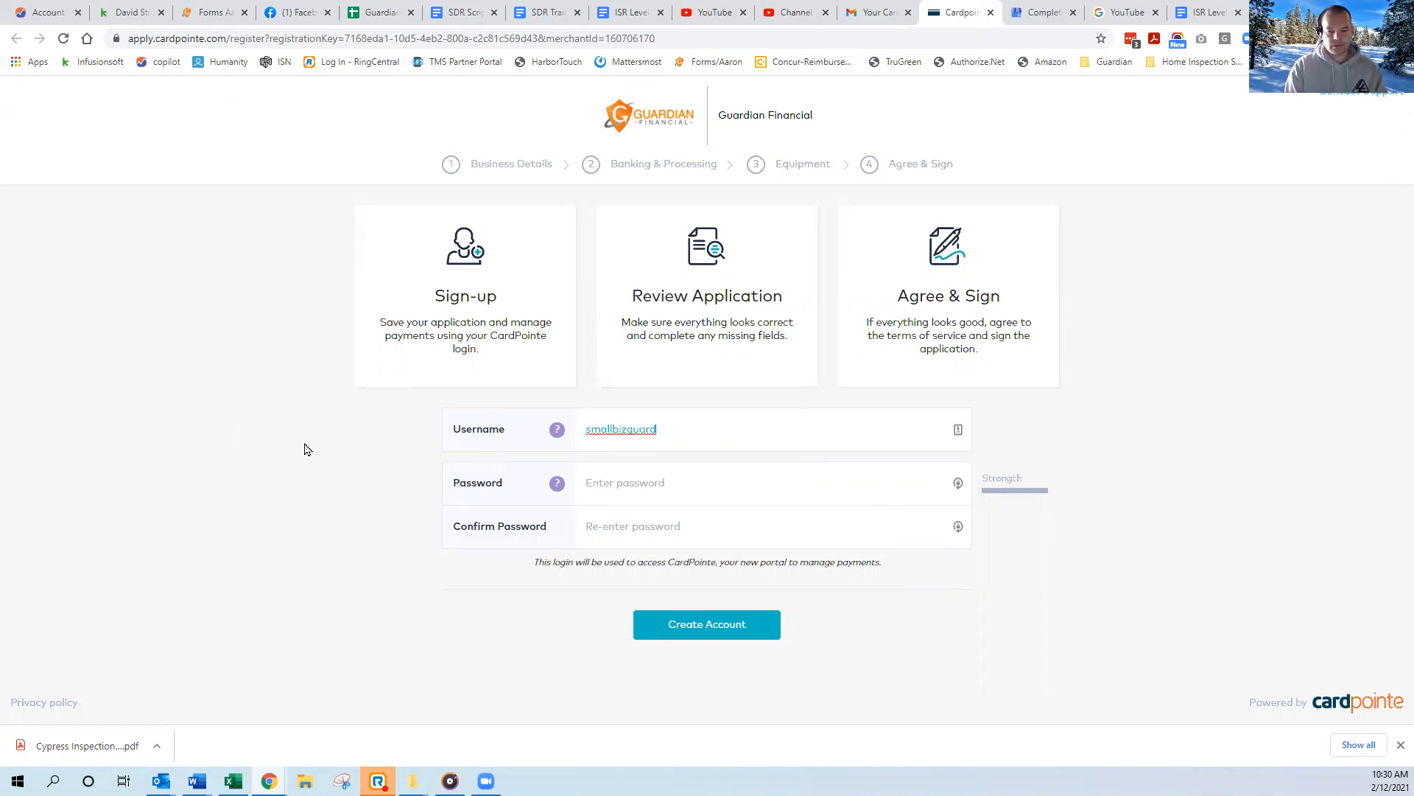
key("Tab")
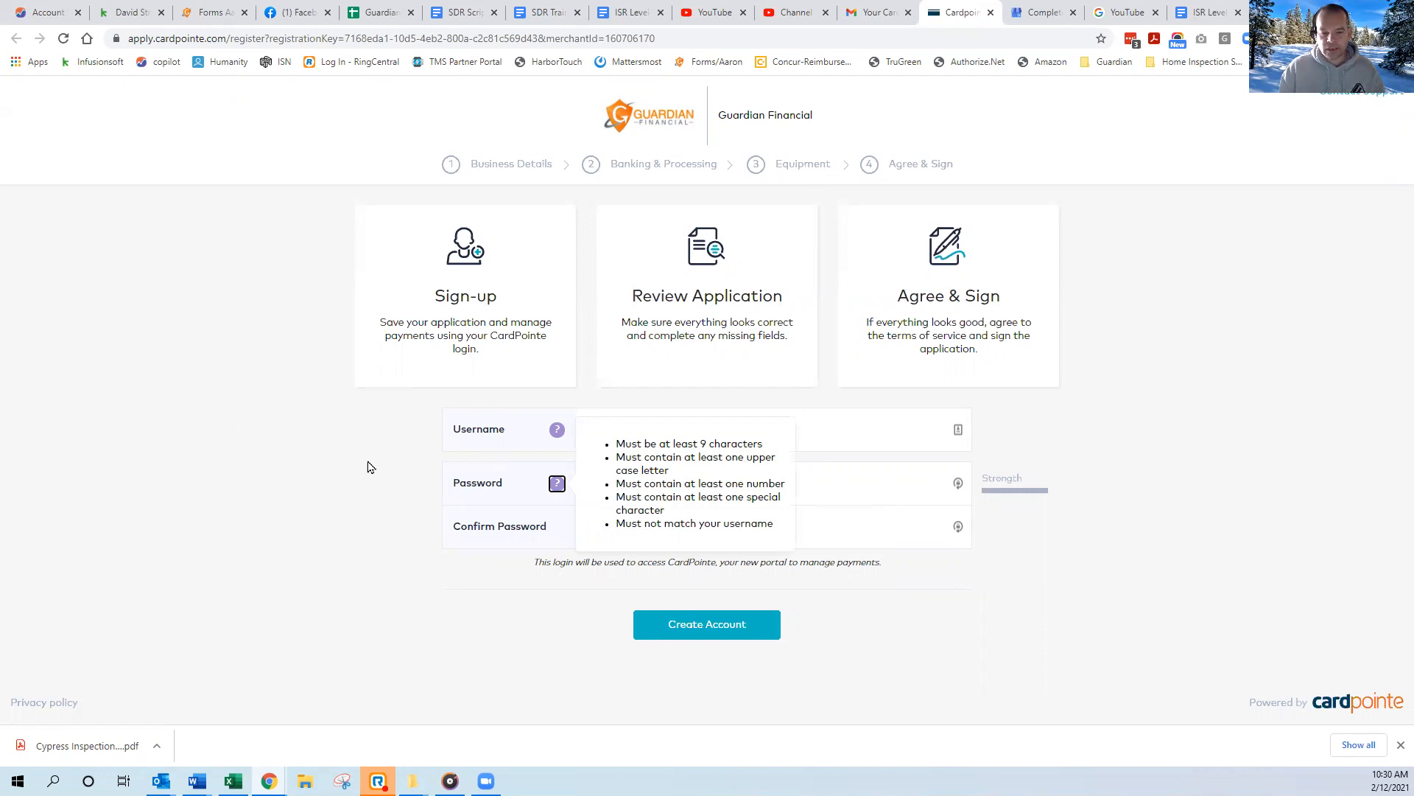
Enter and confirm the new account password, and create the account.
left_click(610, 484)
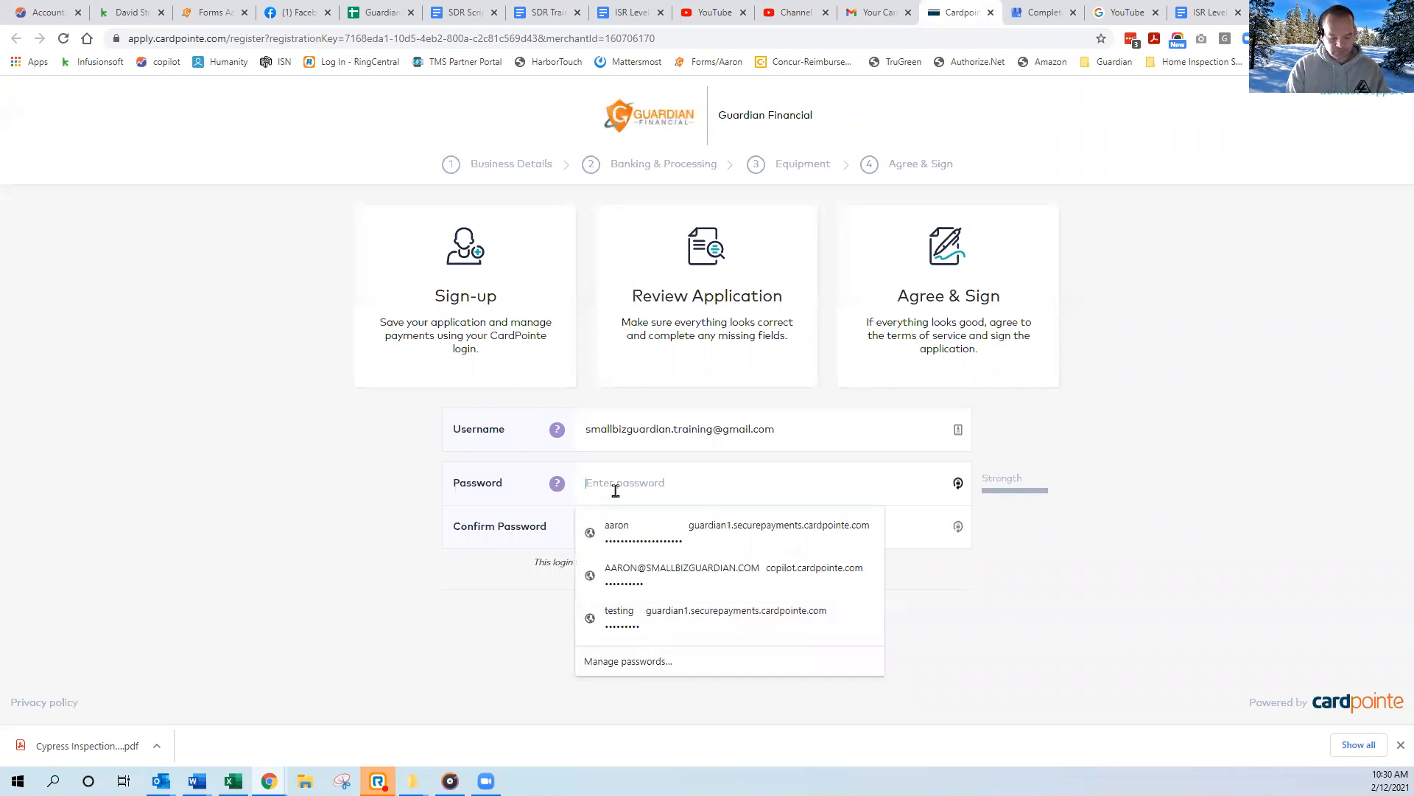
type("•")
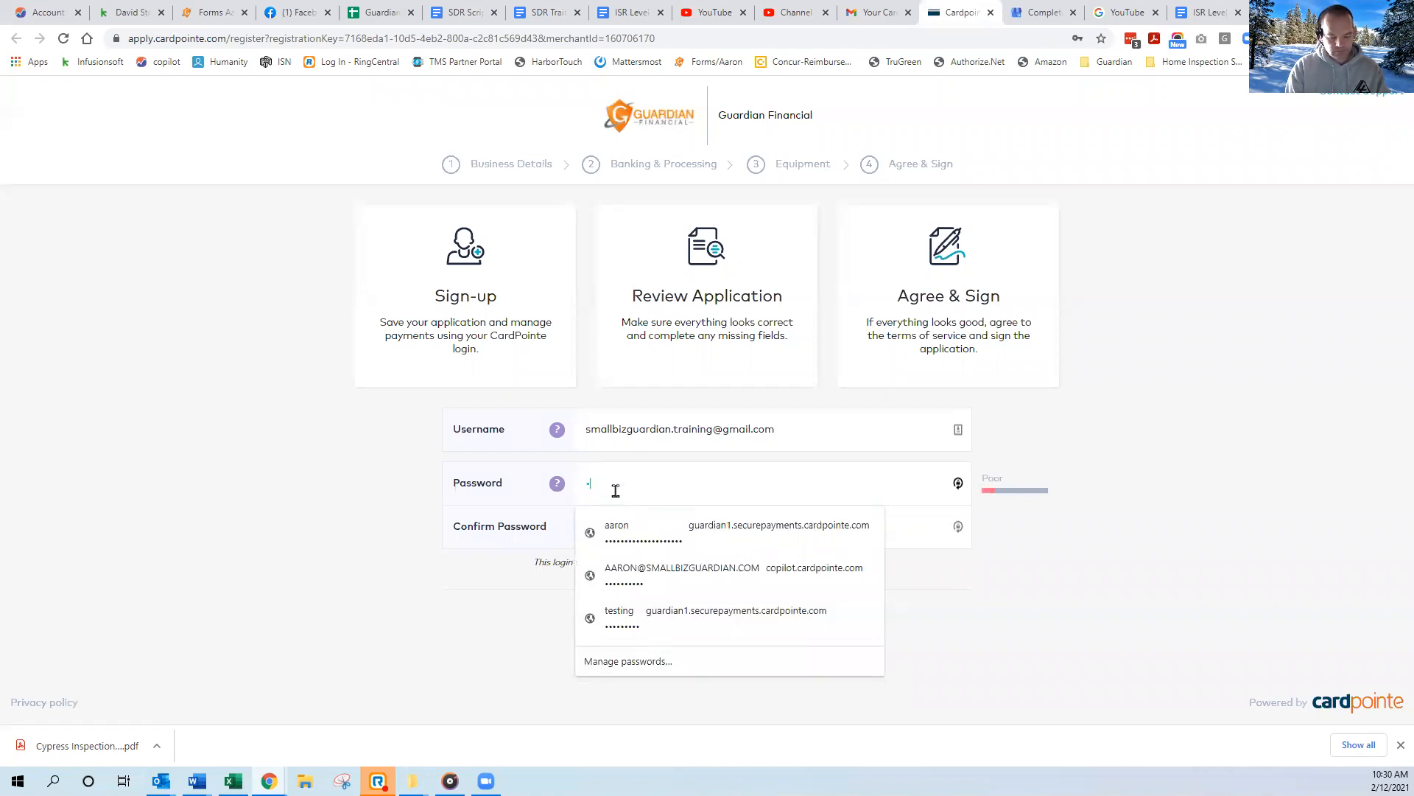
type("•••••••••")
key("Tab")
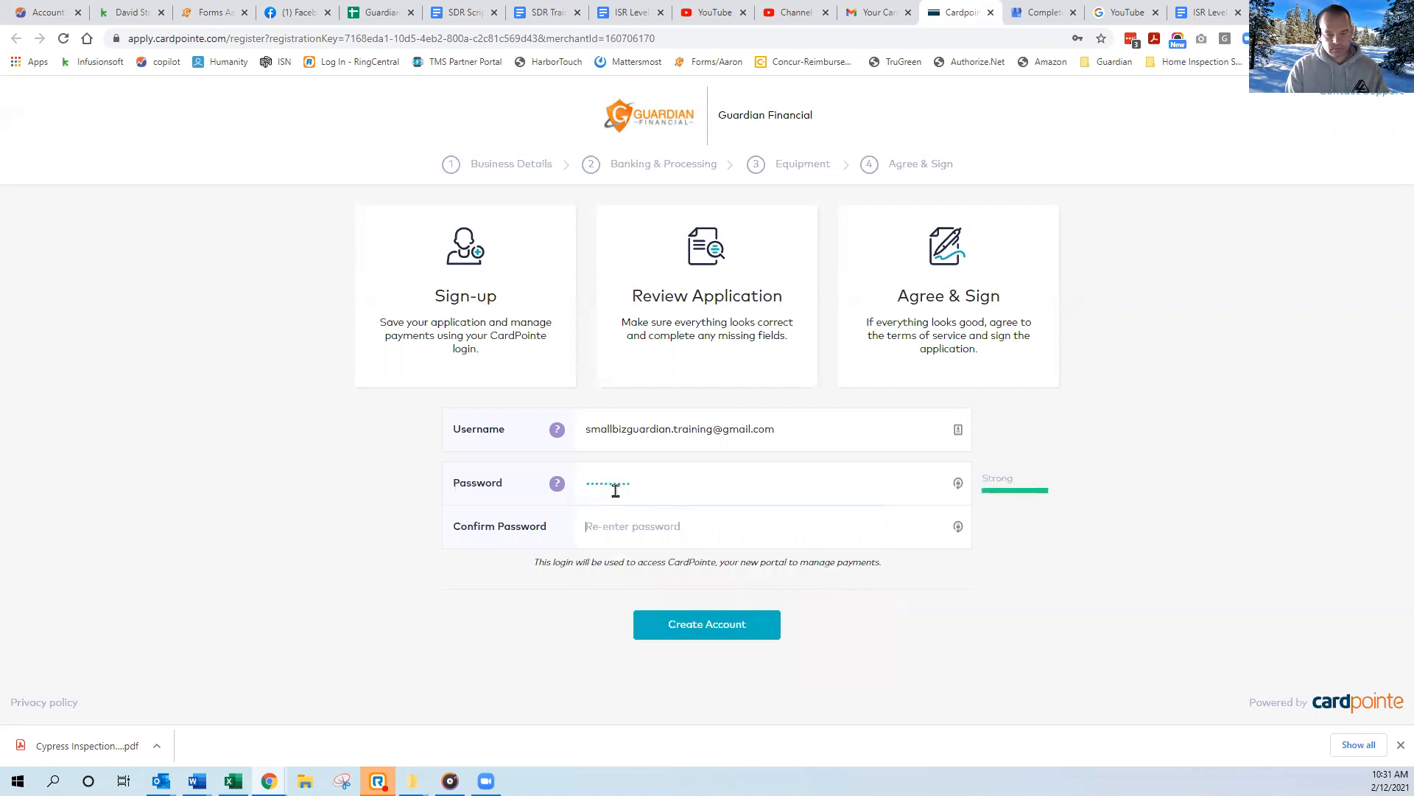
type("••••••••")
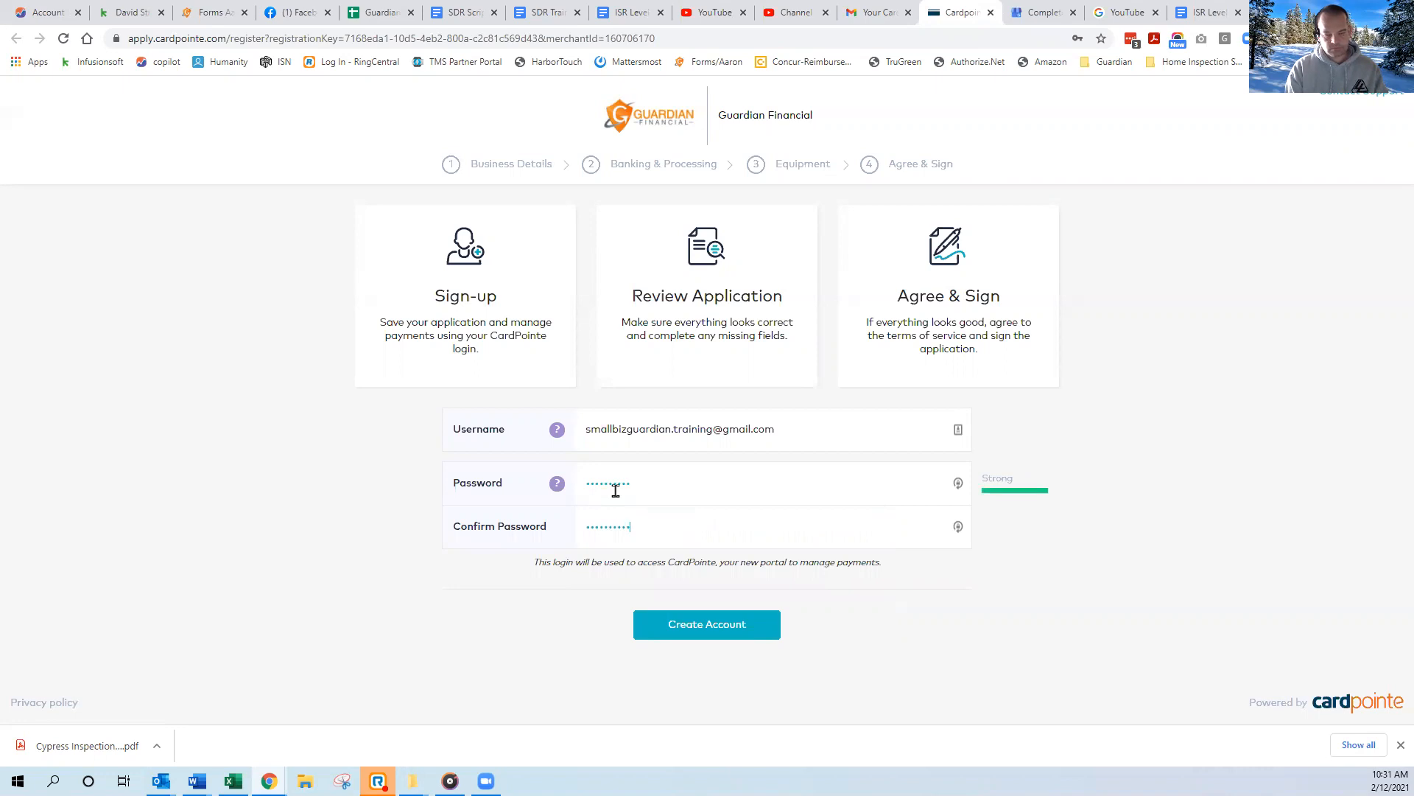
left_click(707, 626)
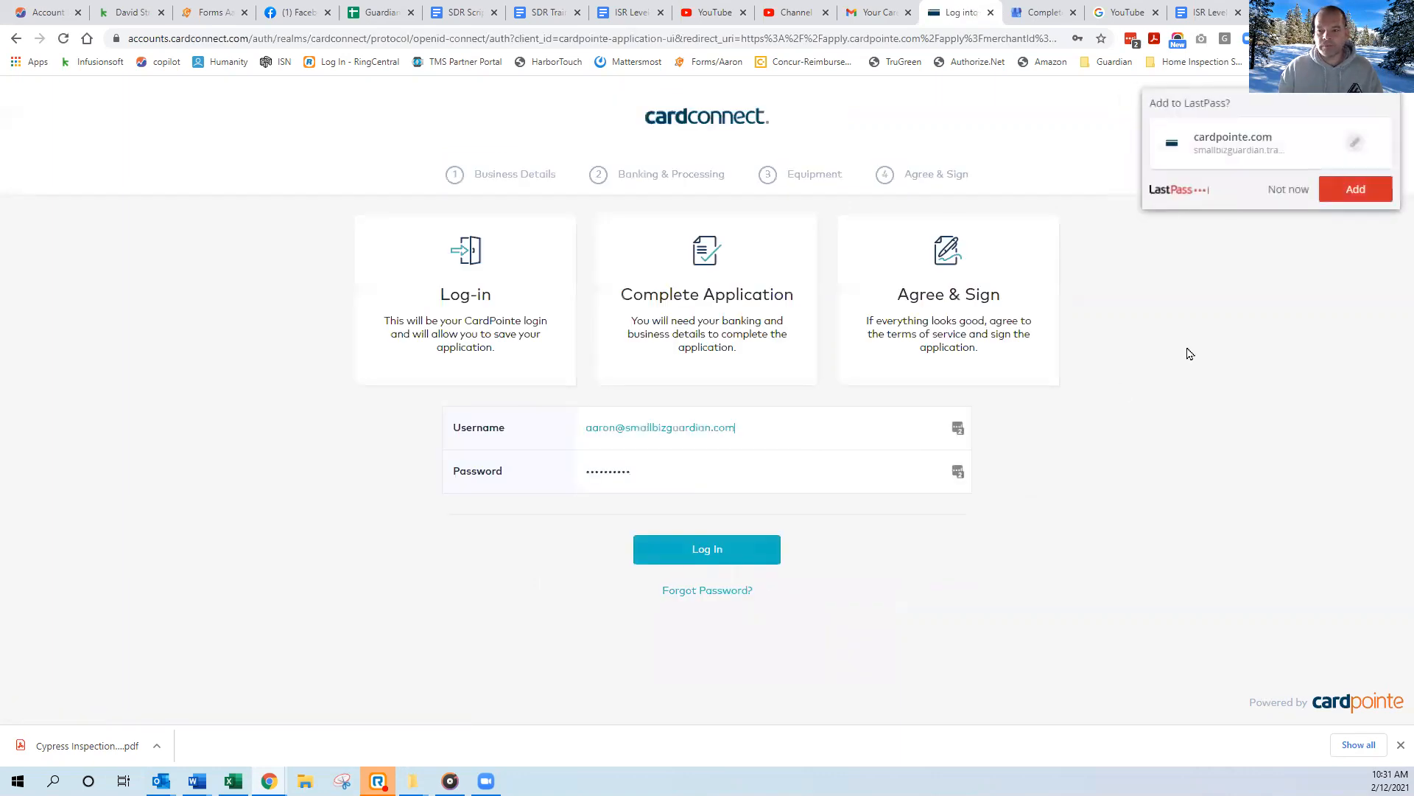
Decline adding the login to LastPass and clear the prefilled username and password on the login form.
left_click(1283, 192)
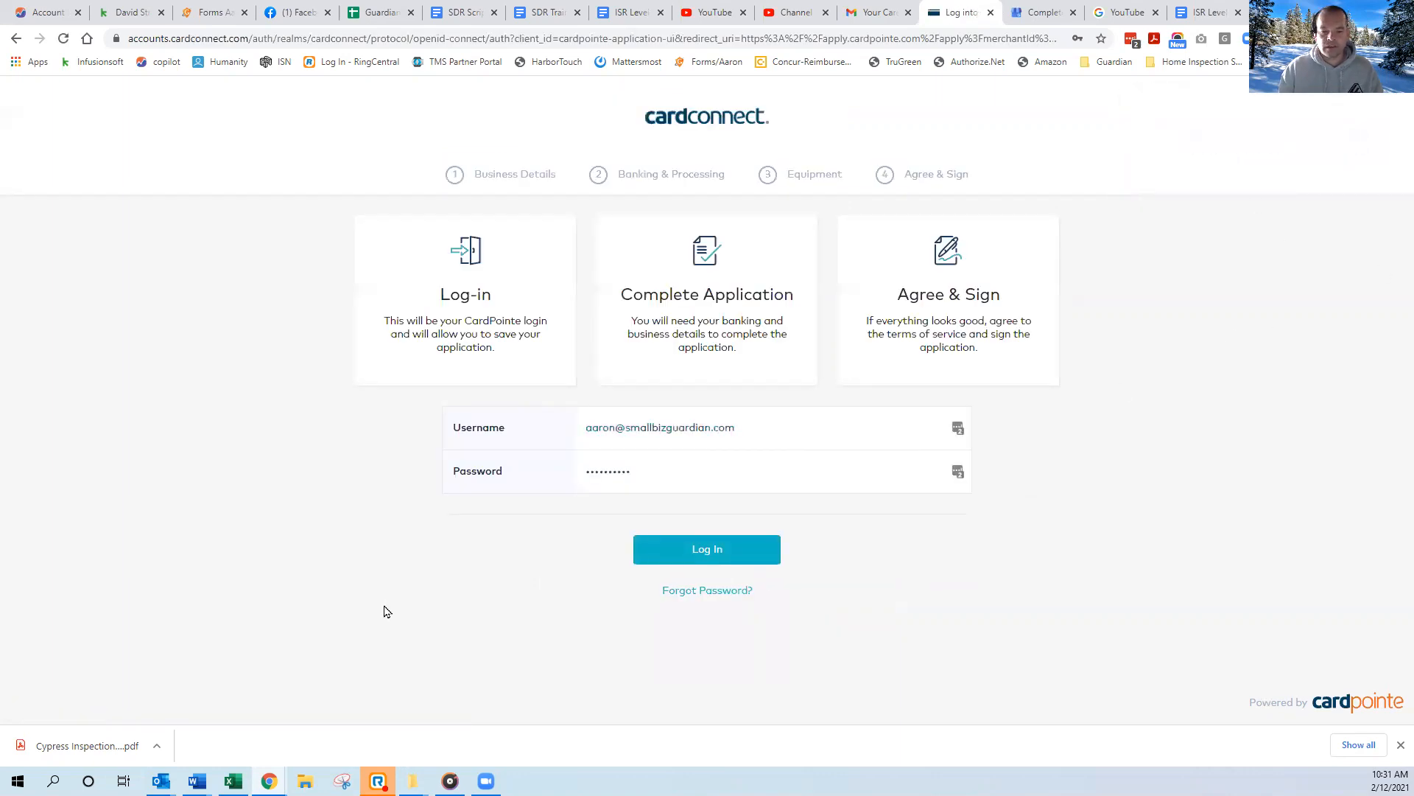
left_click(933, 430)
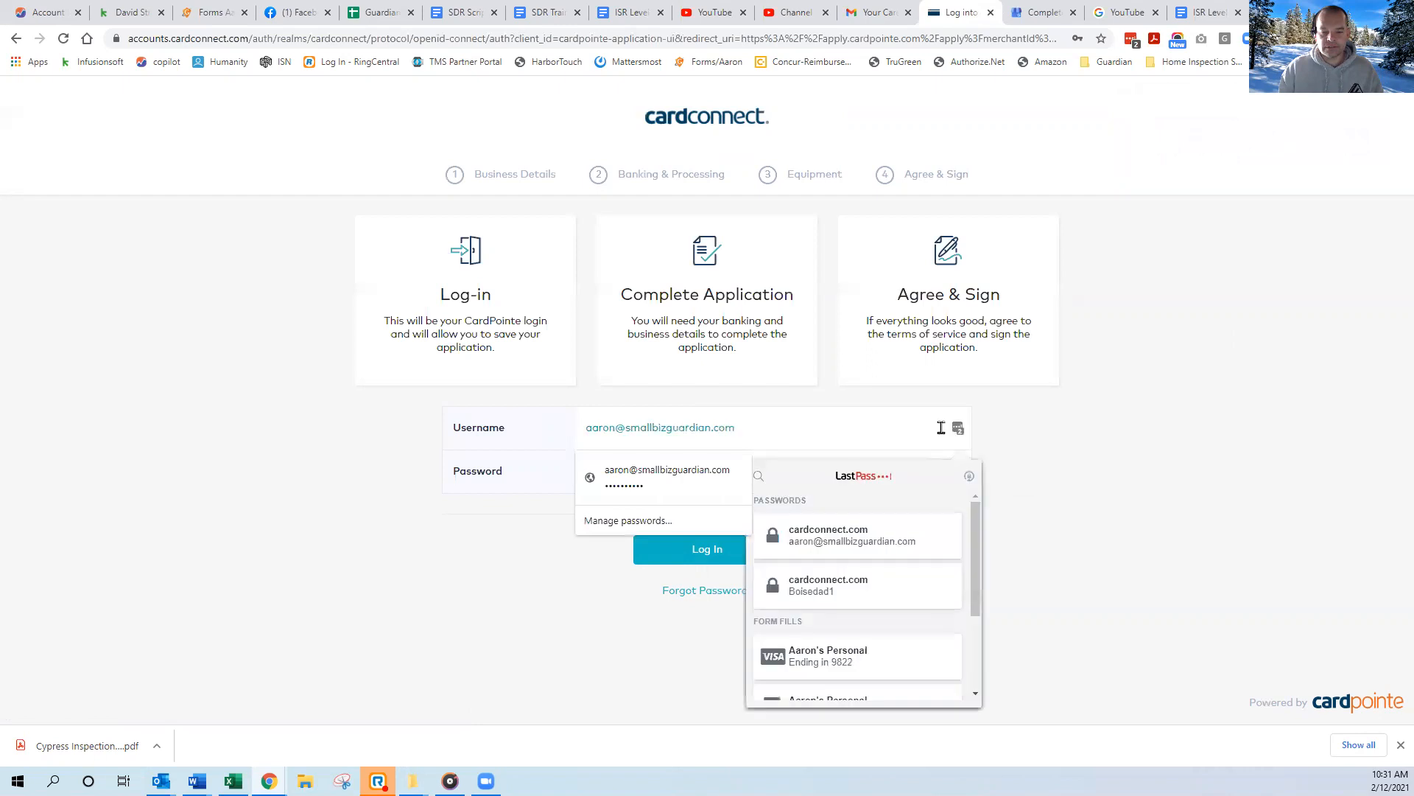
left_click(590, 434)
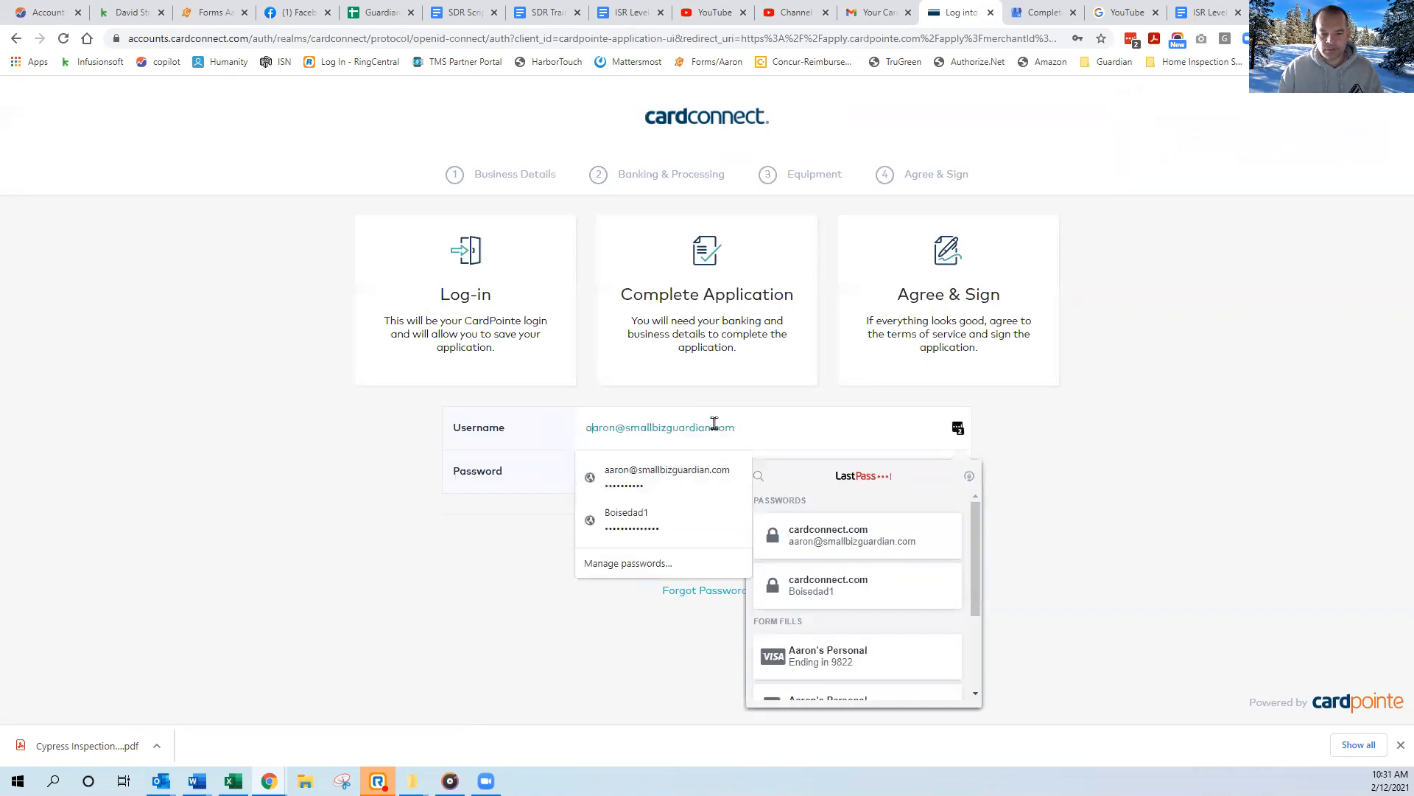
left_click_drag(749, 428, 704, 425)
left_click(768, 432)
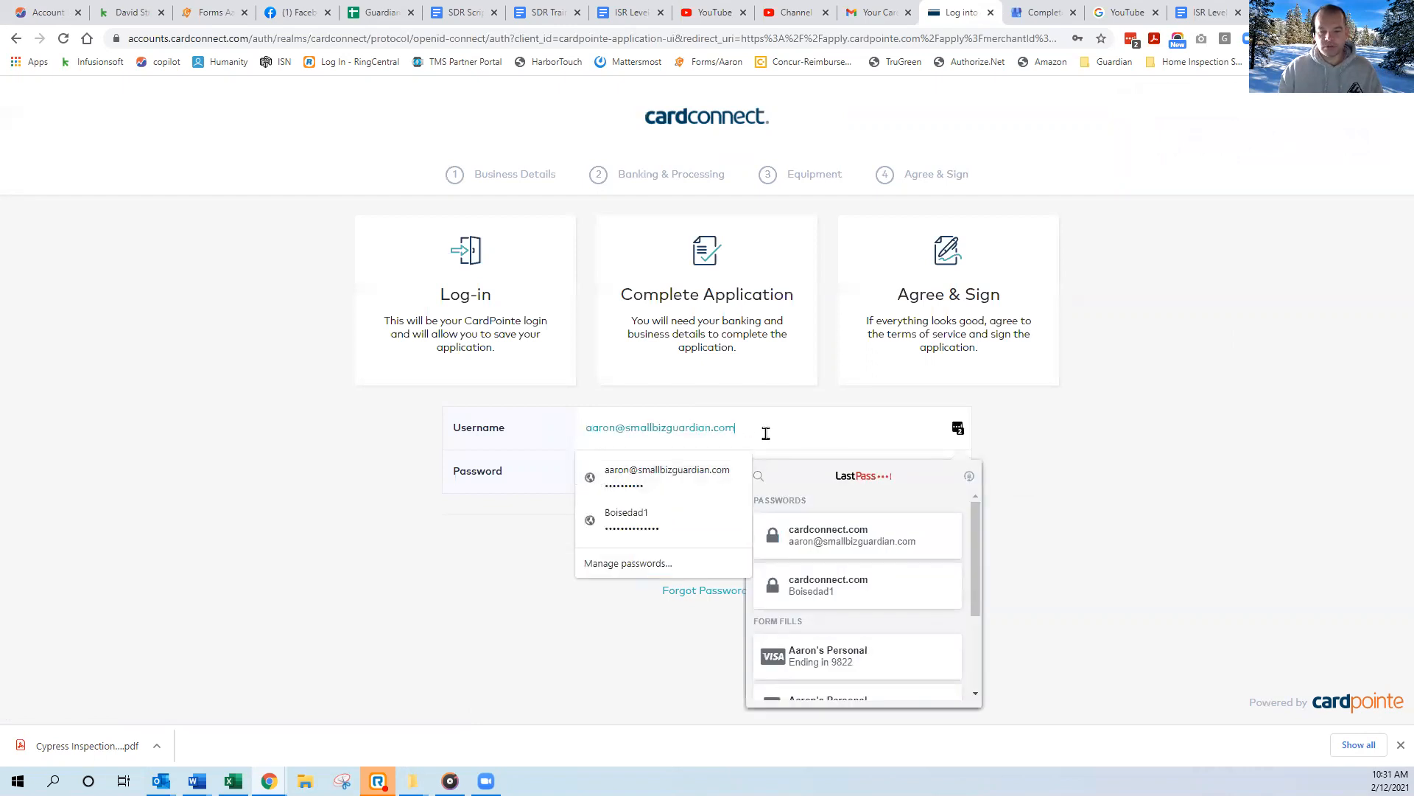
left_click_drag(771, 430, 546, 429)
key("BackSpace")
left_click_drag(827, 467, 454, 473)
key("BackSpace")
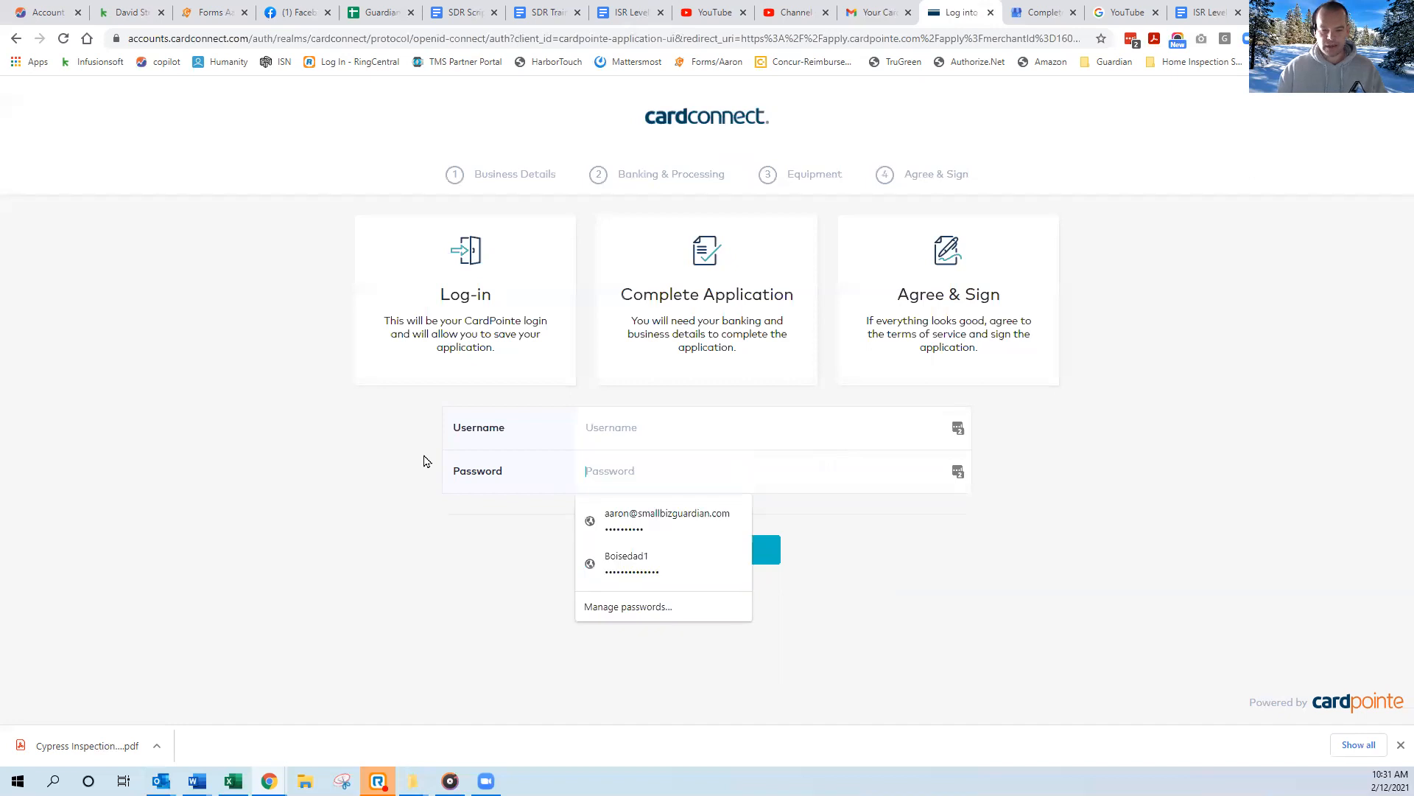
Log in with the new account's e-mail username and password, declining both offers to save the credentials.
left_click(653, 427)
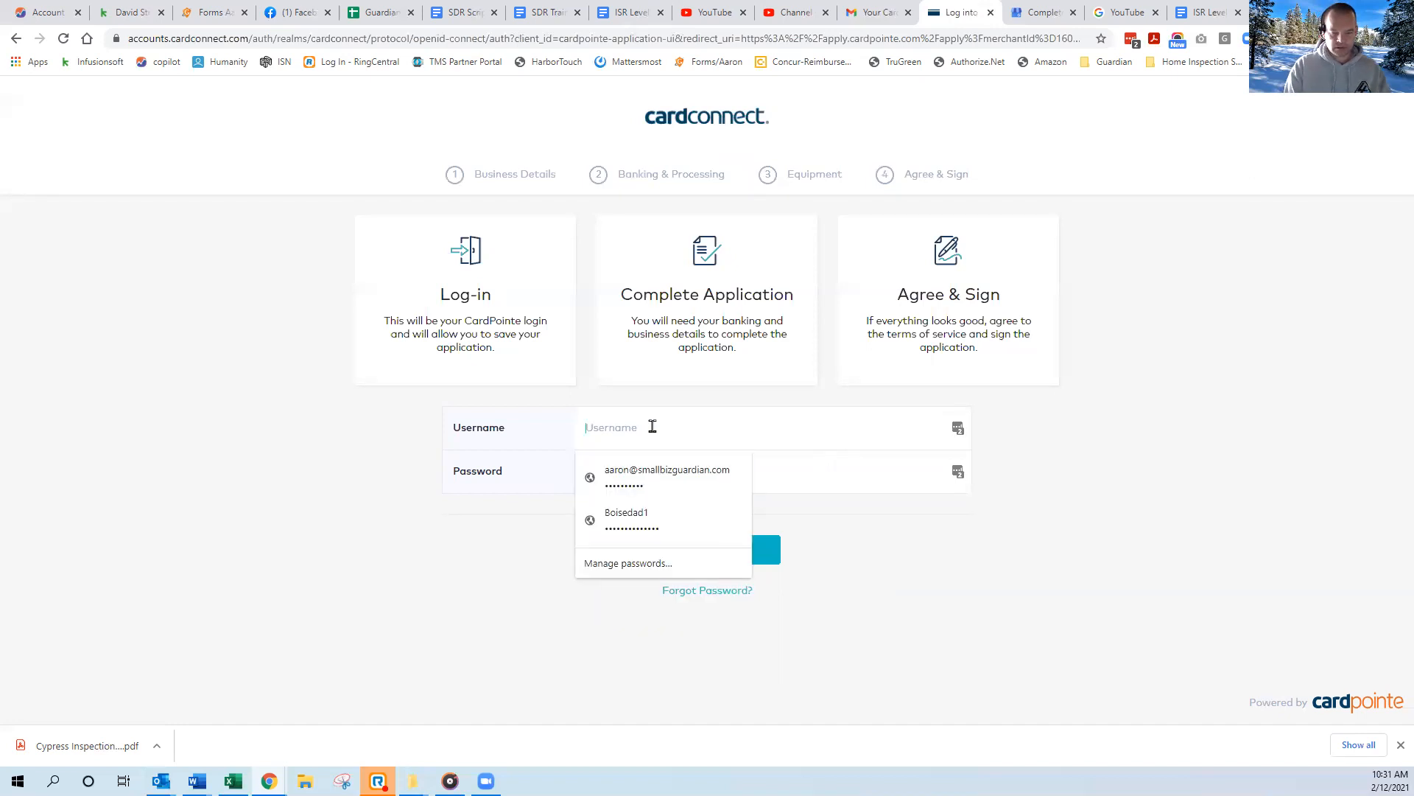
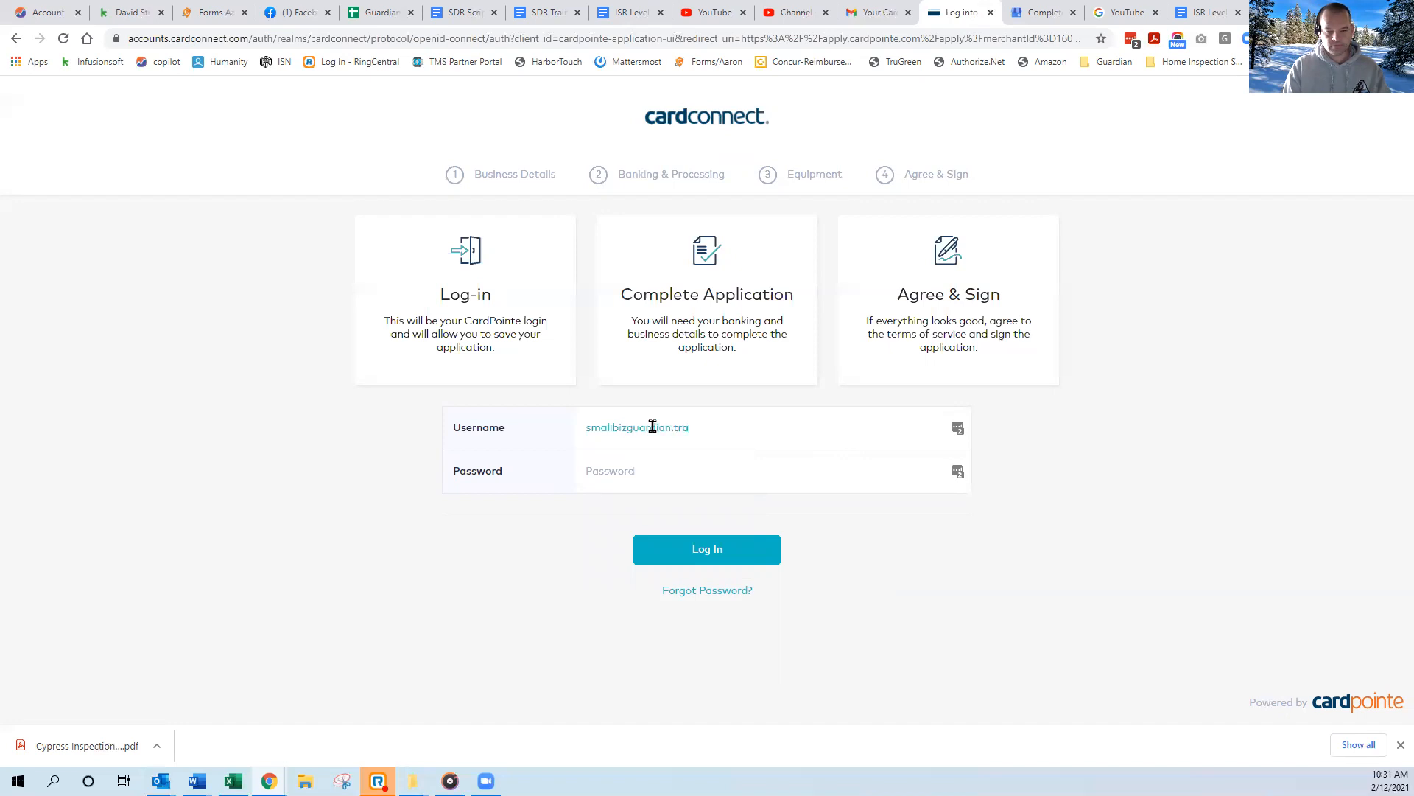
key("Tab")
type("•••••••")
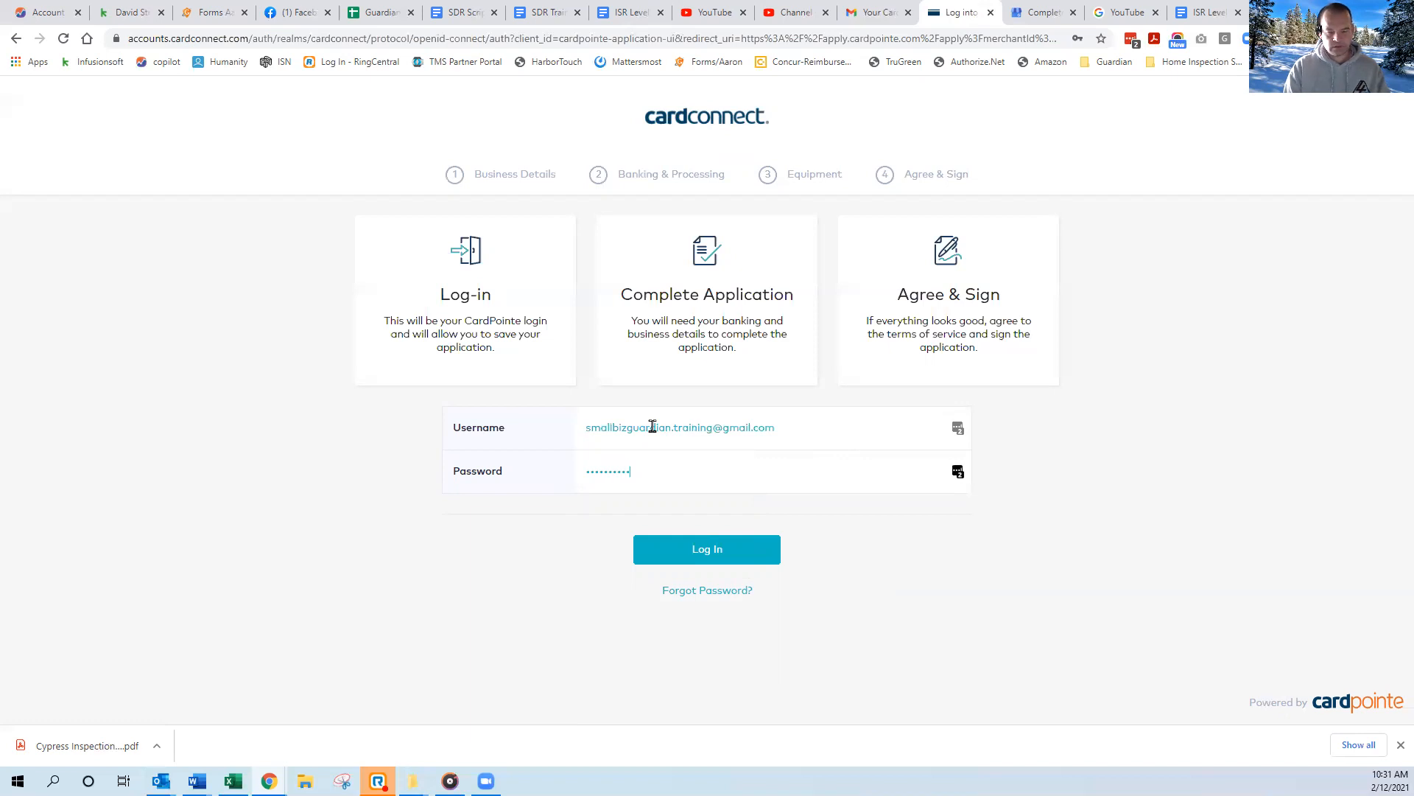
left_click(697, 551)
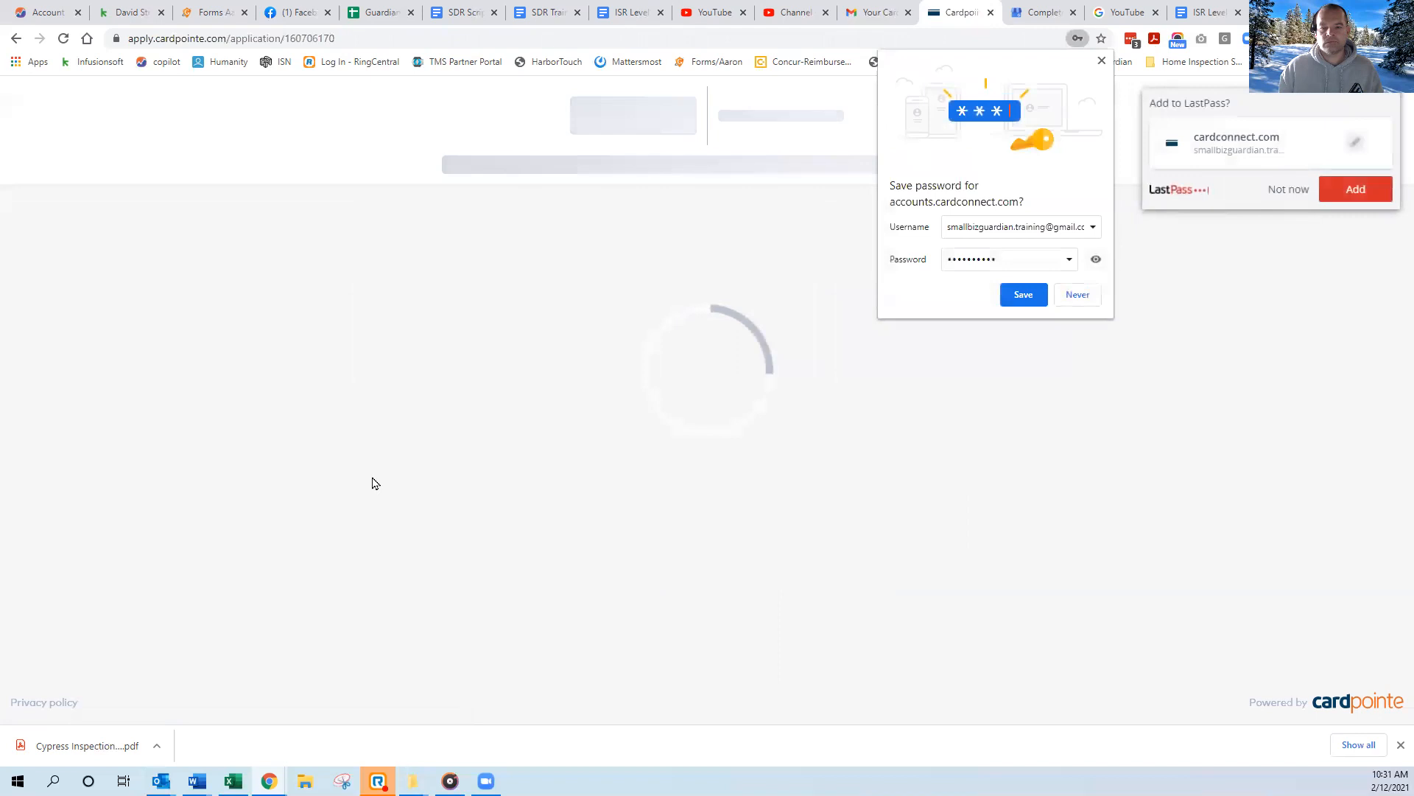
left_click(1089, 296)
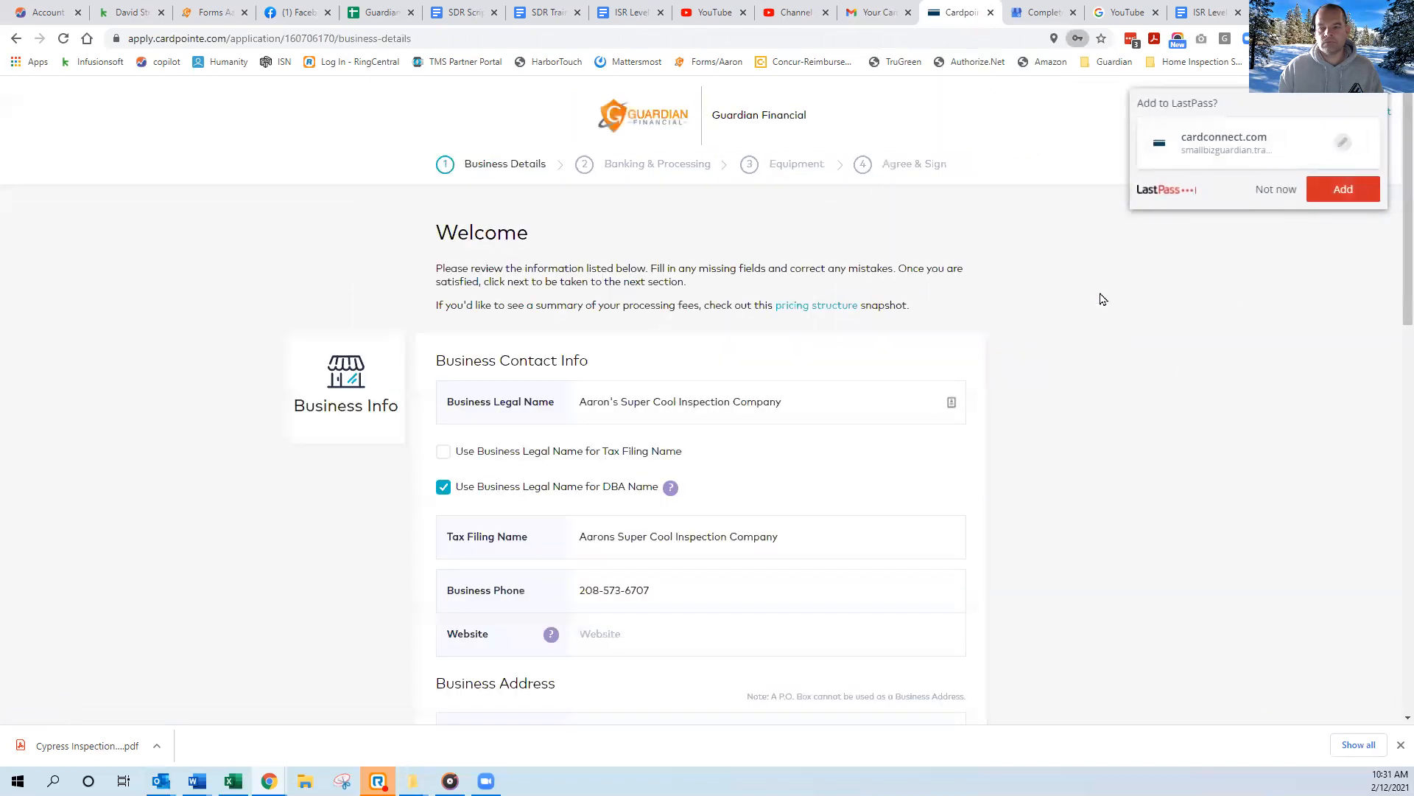
left_click(1278, 189)
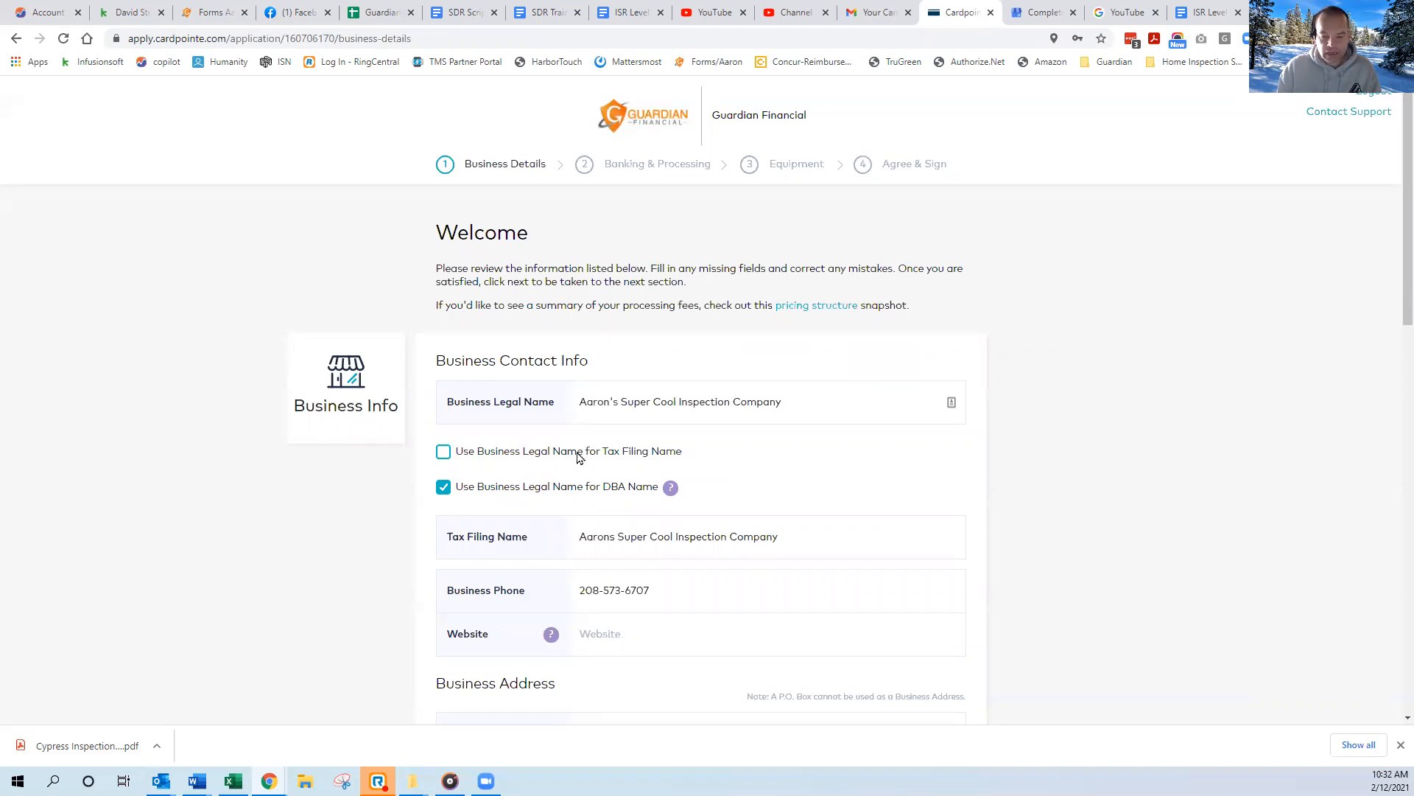
left_click(443, 456)
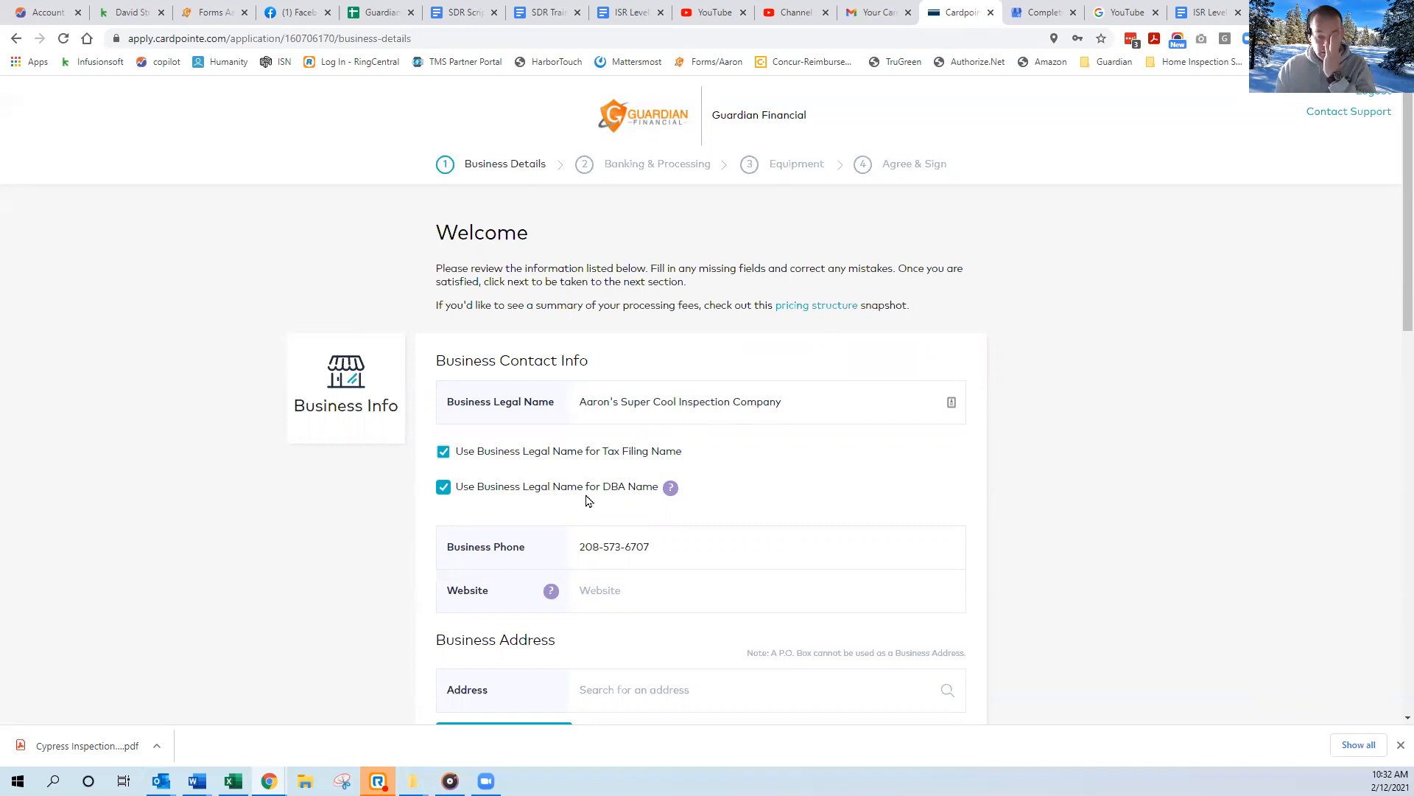
scroll(589, 501, "down", 2)
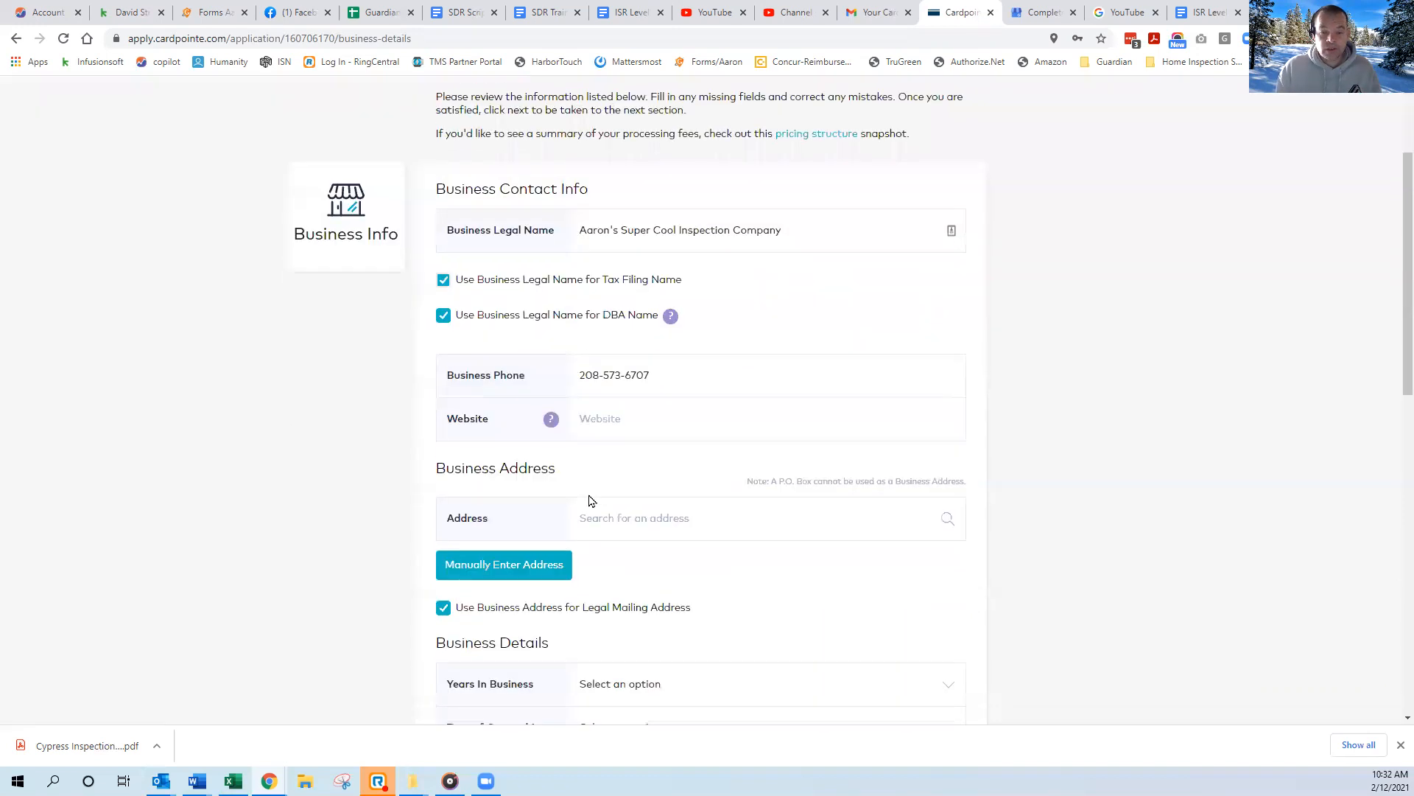
type("www.smallbizguardian.com")
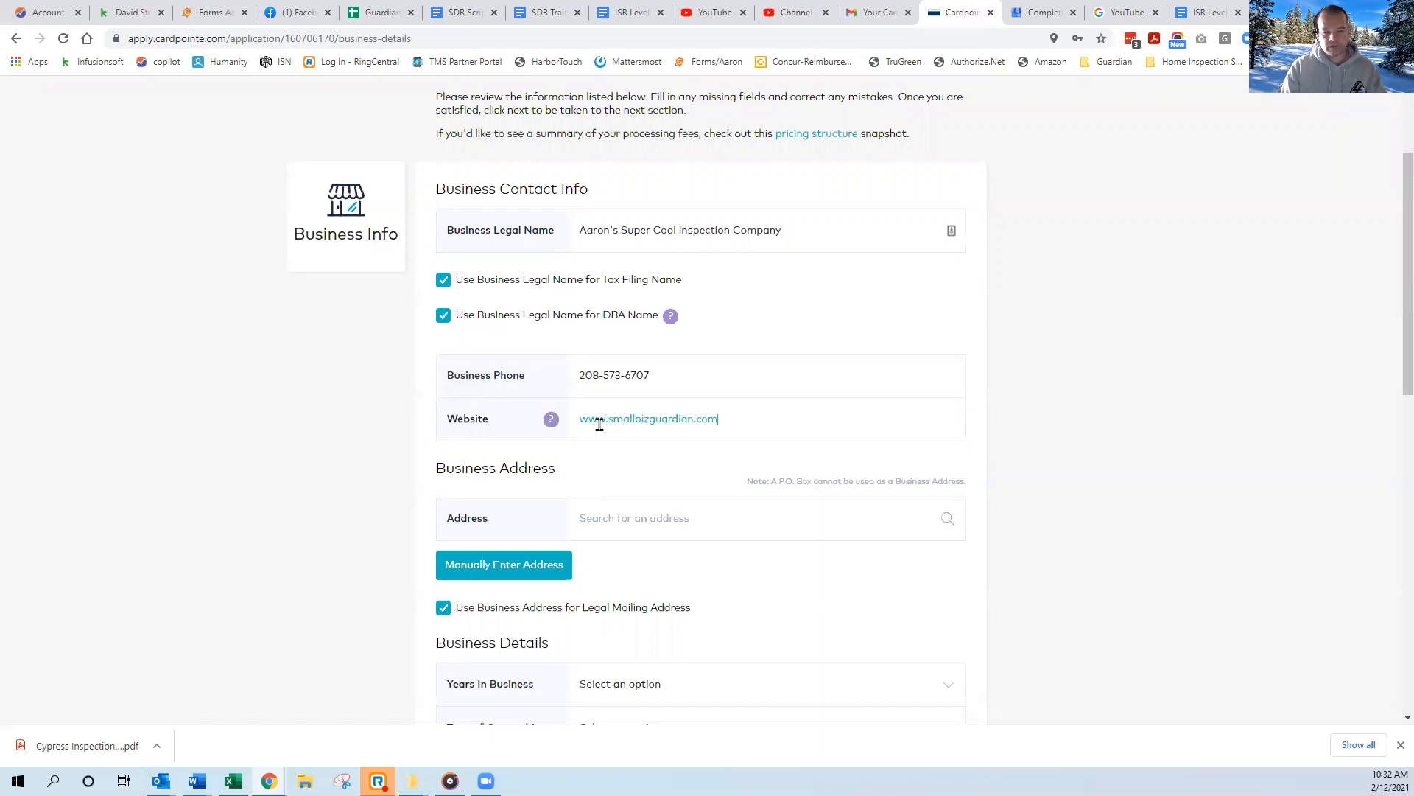
Search for the business's street address and fill in the business address from the matching suggestion.
left_click(586, 522)
type("7")
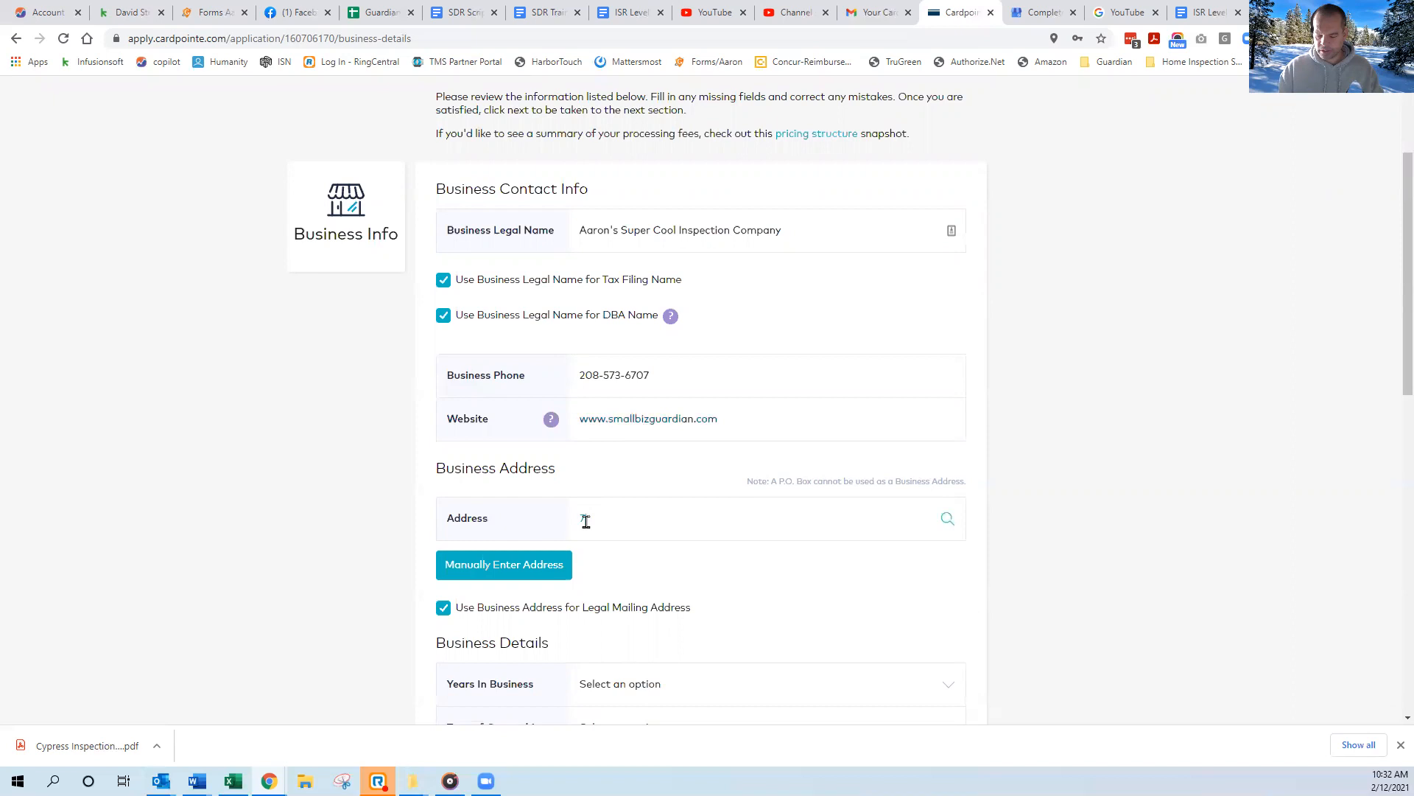
type("262")
left_click(630, 562)
In the business details, set the years in business to 1 - 5 years and the type of ownership to LLC.
scroll(402, 518, "down", 5)
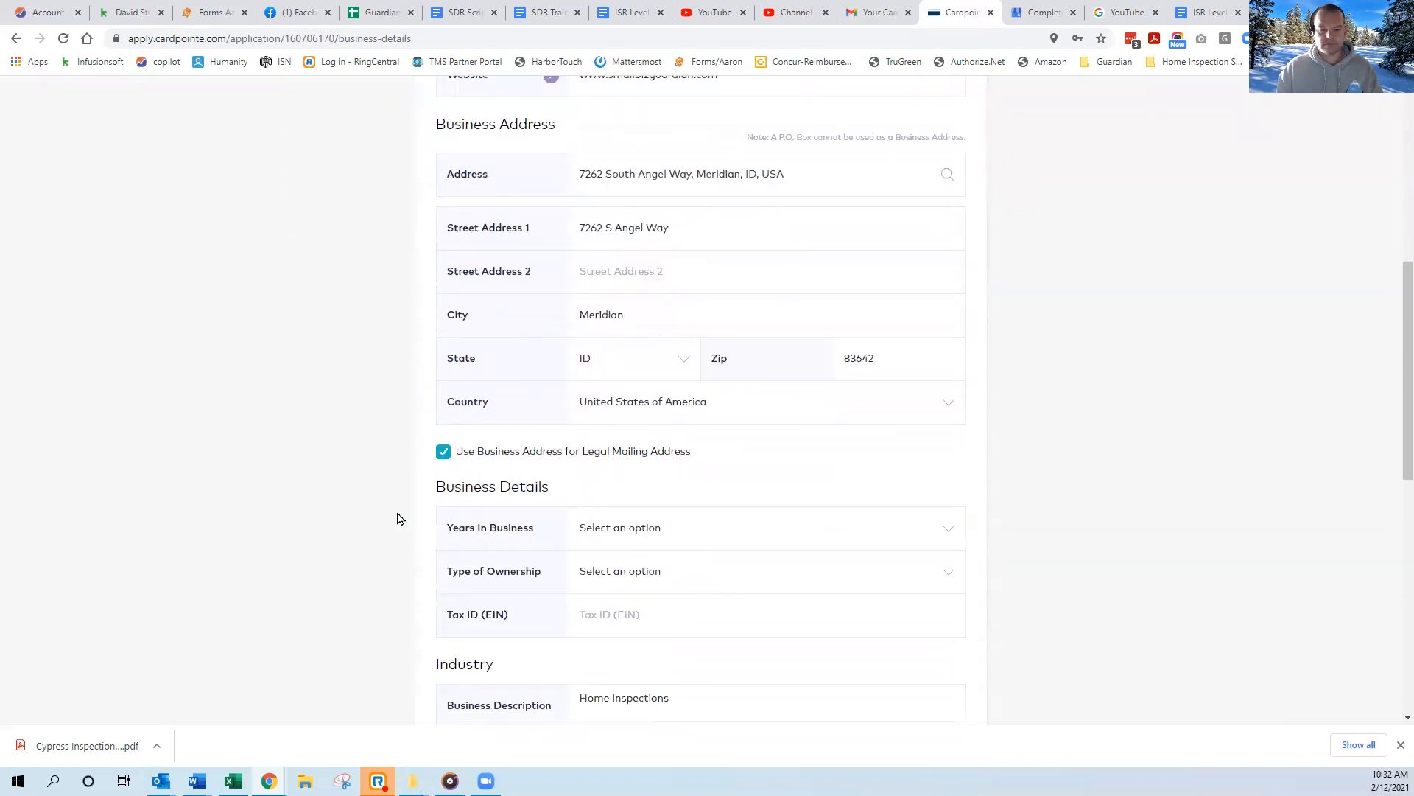
scroll(397, 519, "down", 2)
left_click(620, 360)
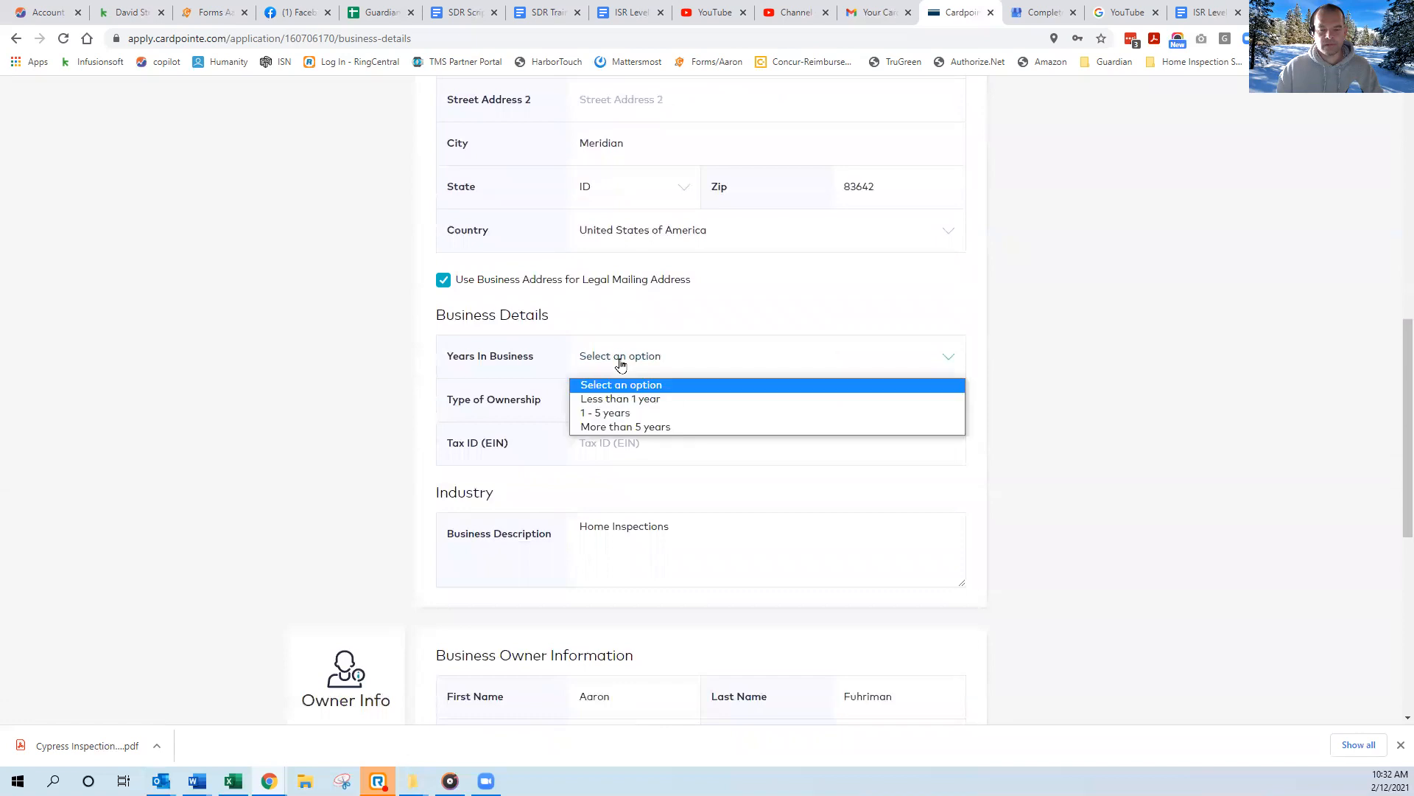
left_click(589, 417)
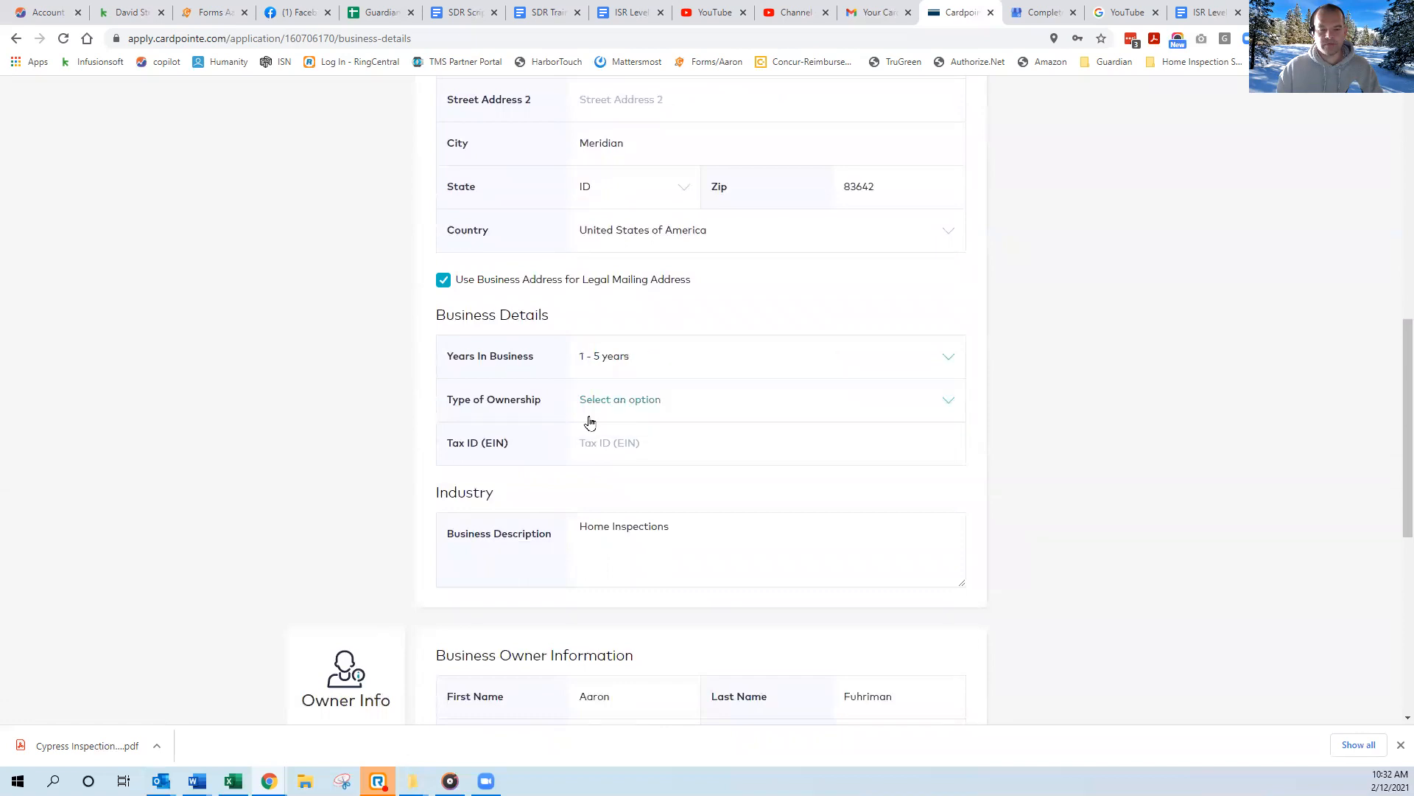
left_click(597, 411)
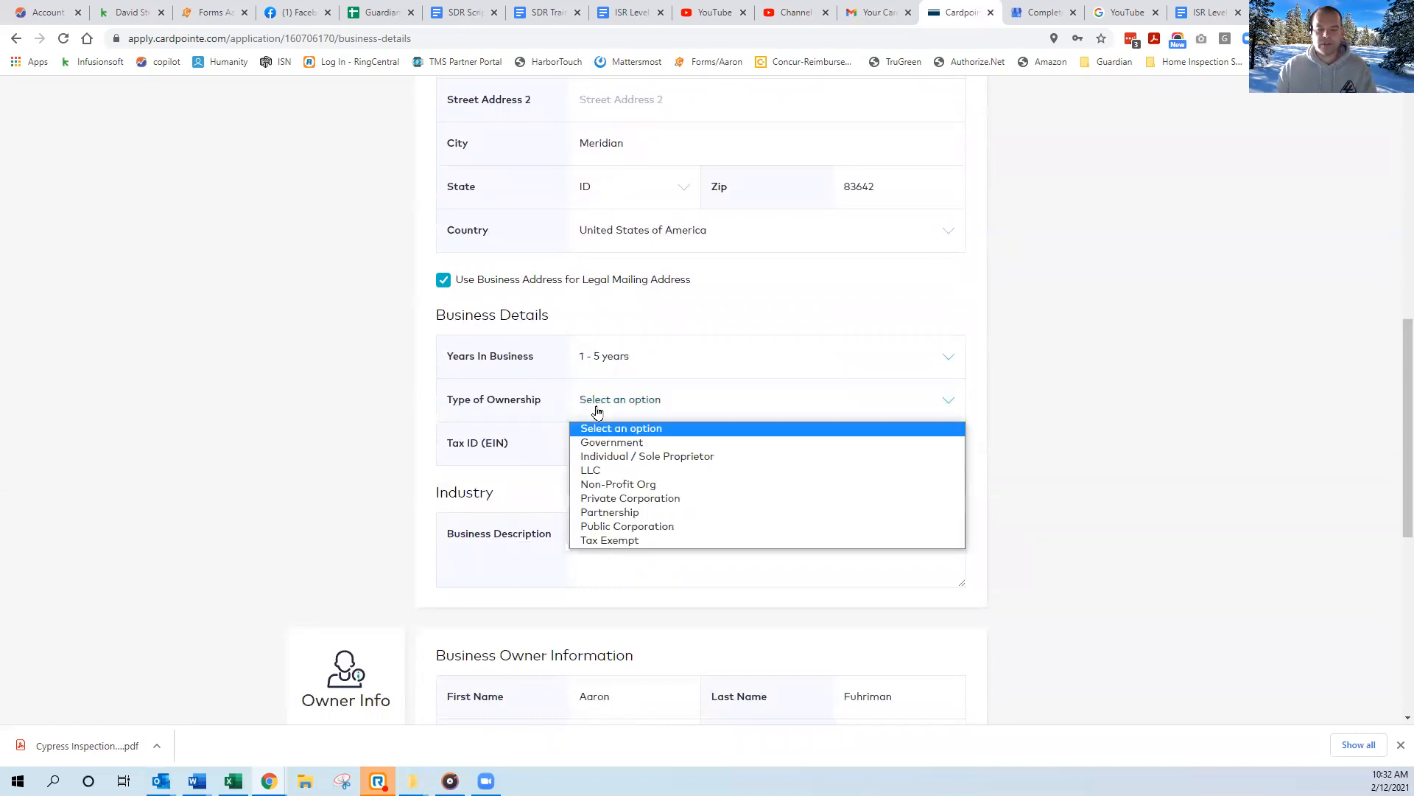
left_click(588, 470)
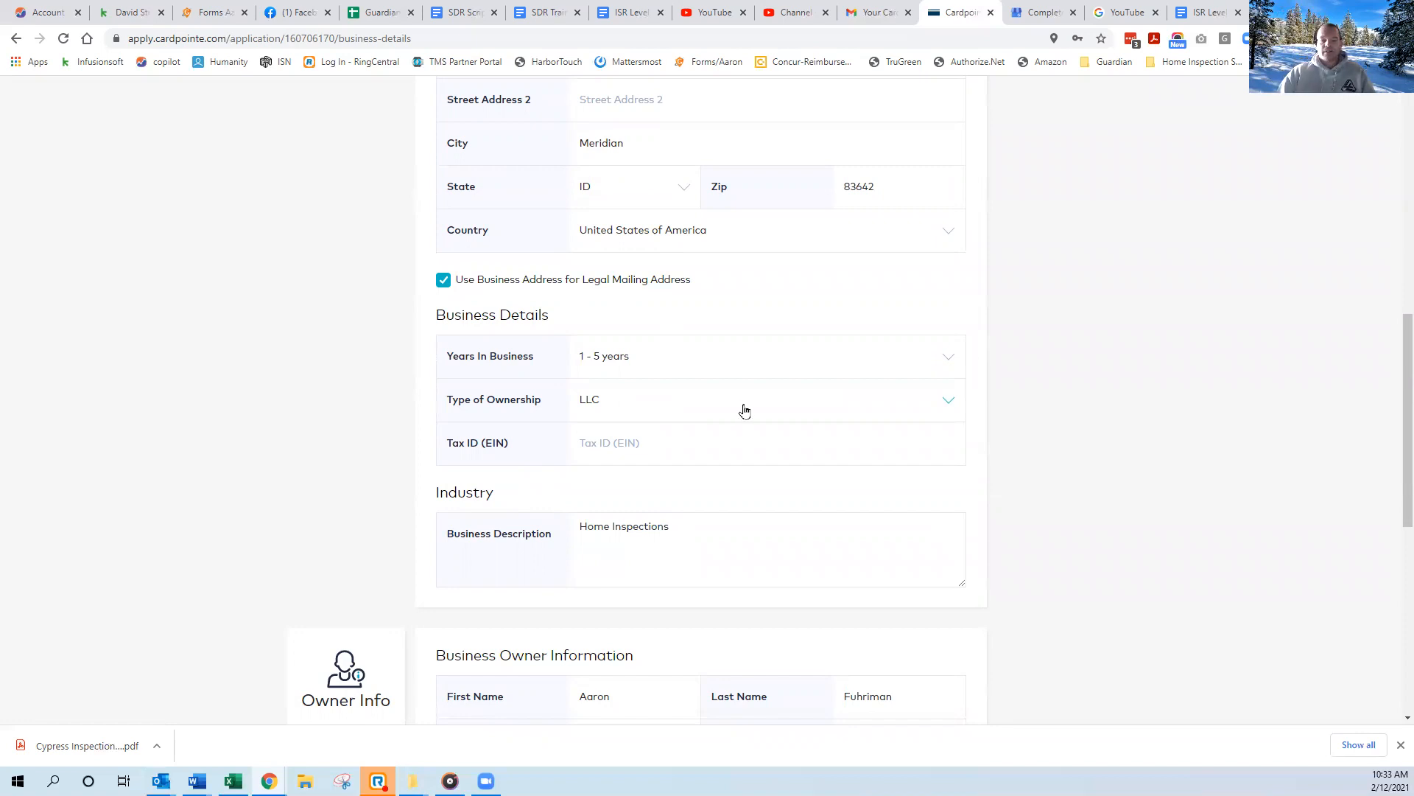
Change the type of ownership to Individual / Sole Proprietor in the business details.
left_click(920, 399)
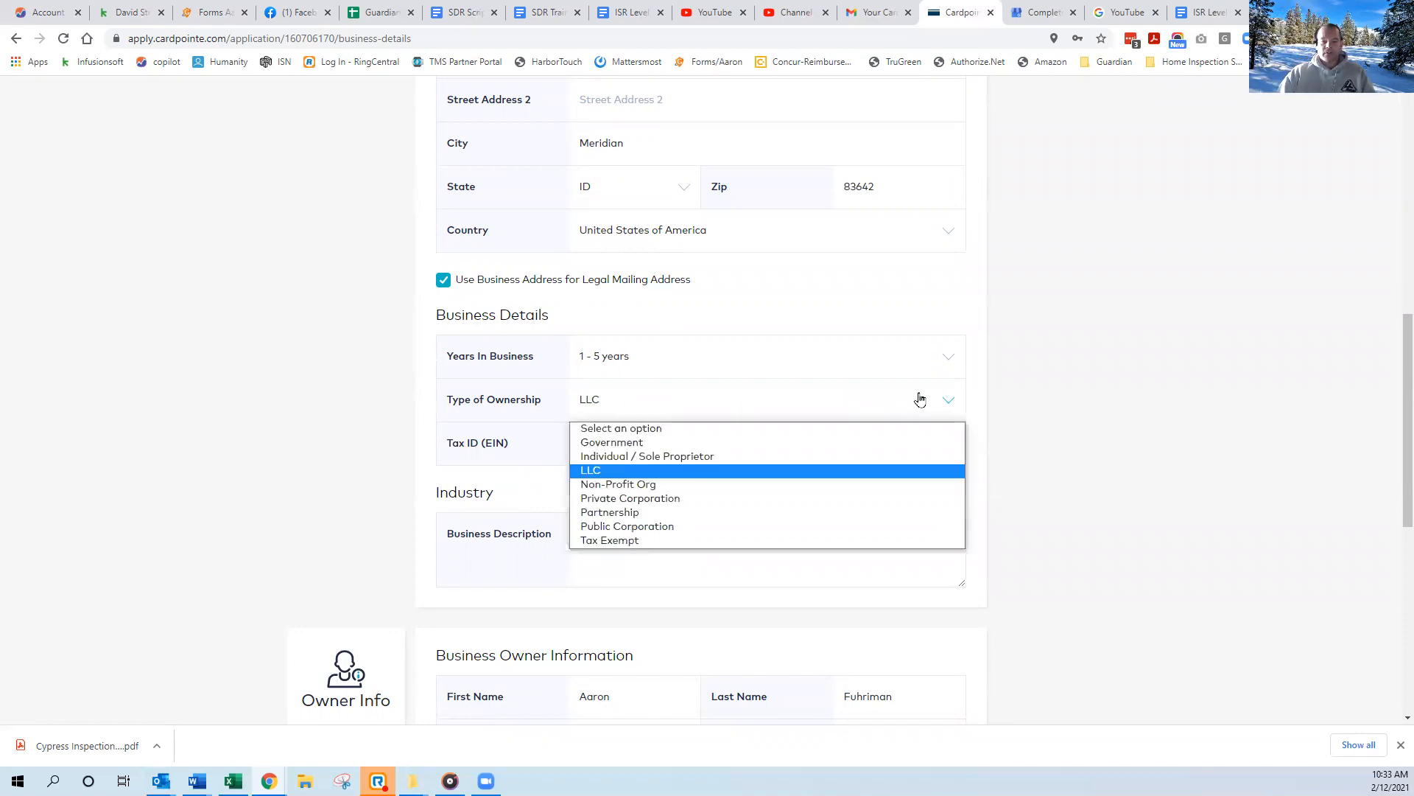
left_click(620, 456)
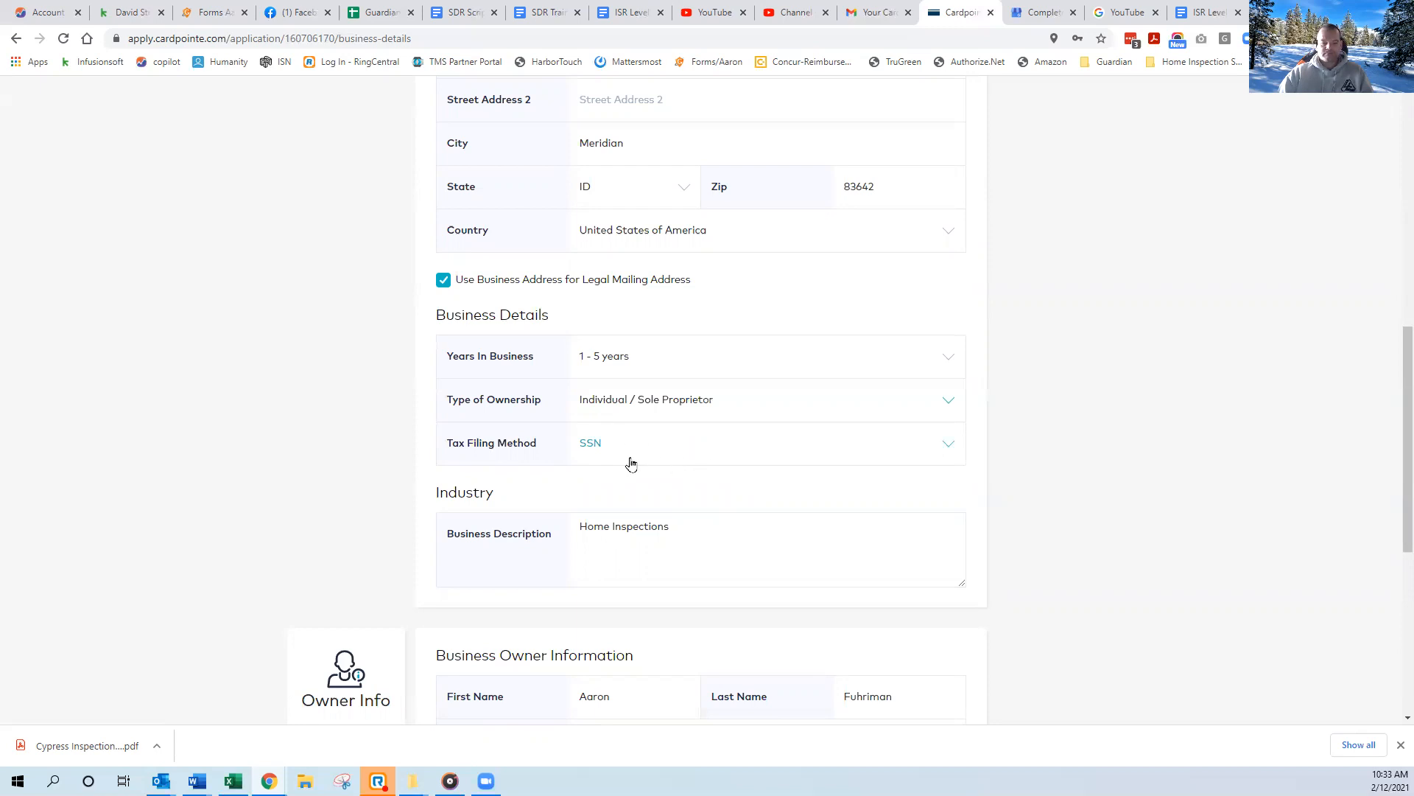
Enter the owner's date of birth in the business owner information.
scroll(634, 463, "down", 2)
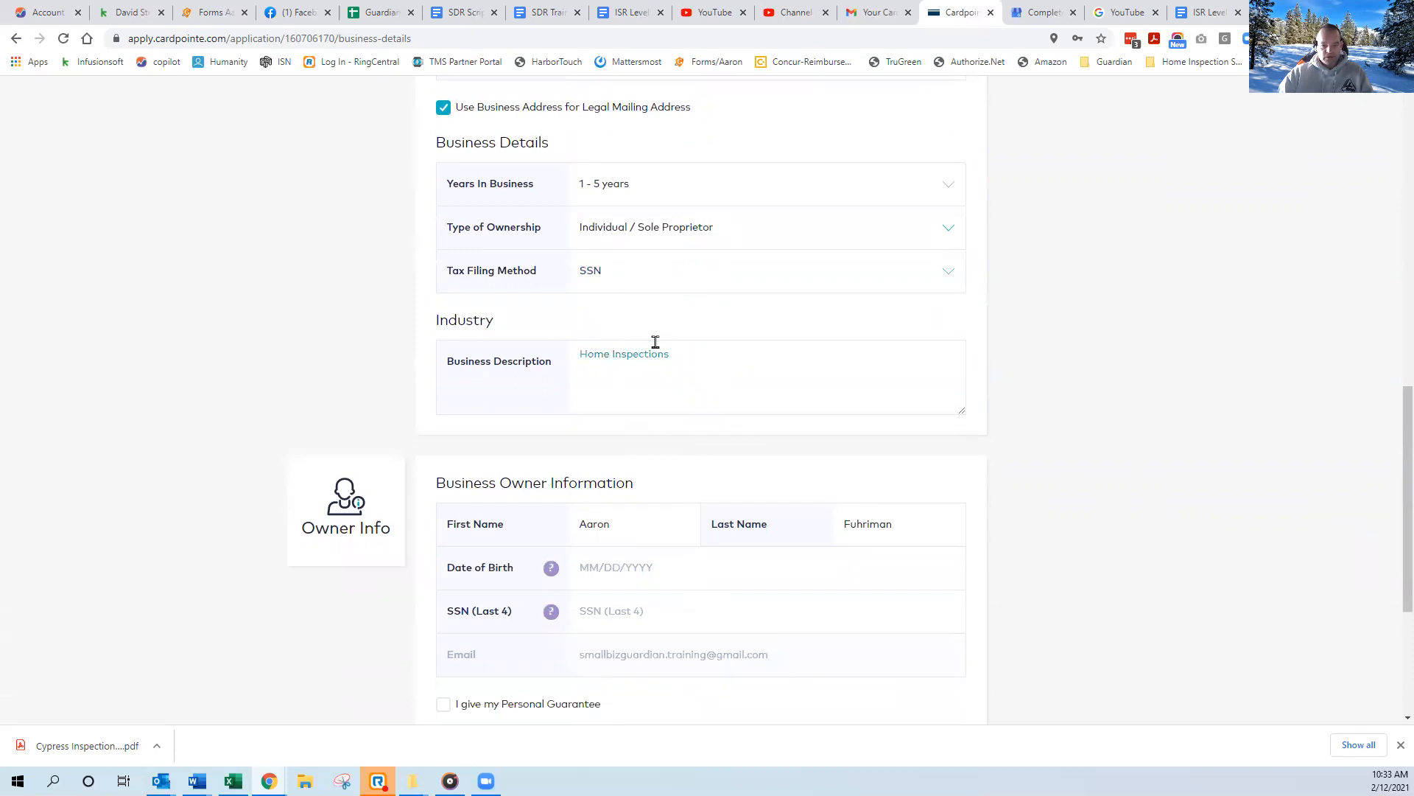
scroll(568, 453, "down", 2)
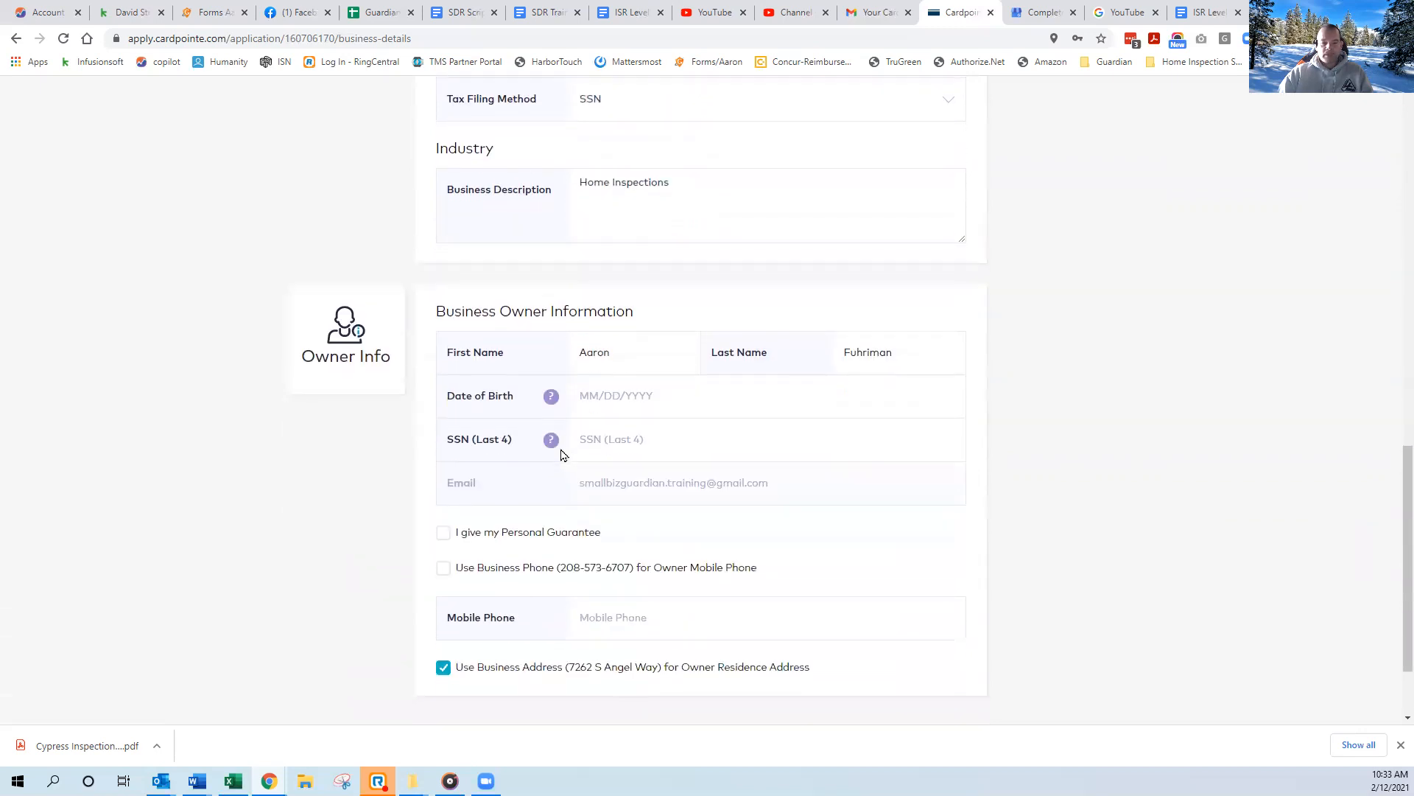
left_click(586, 395)
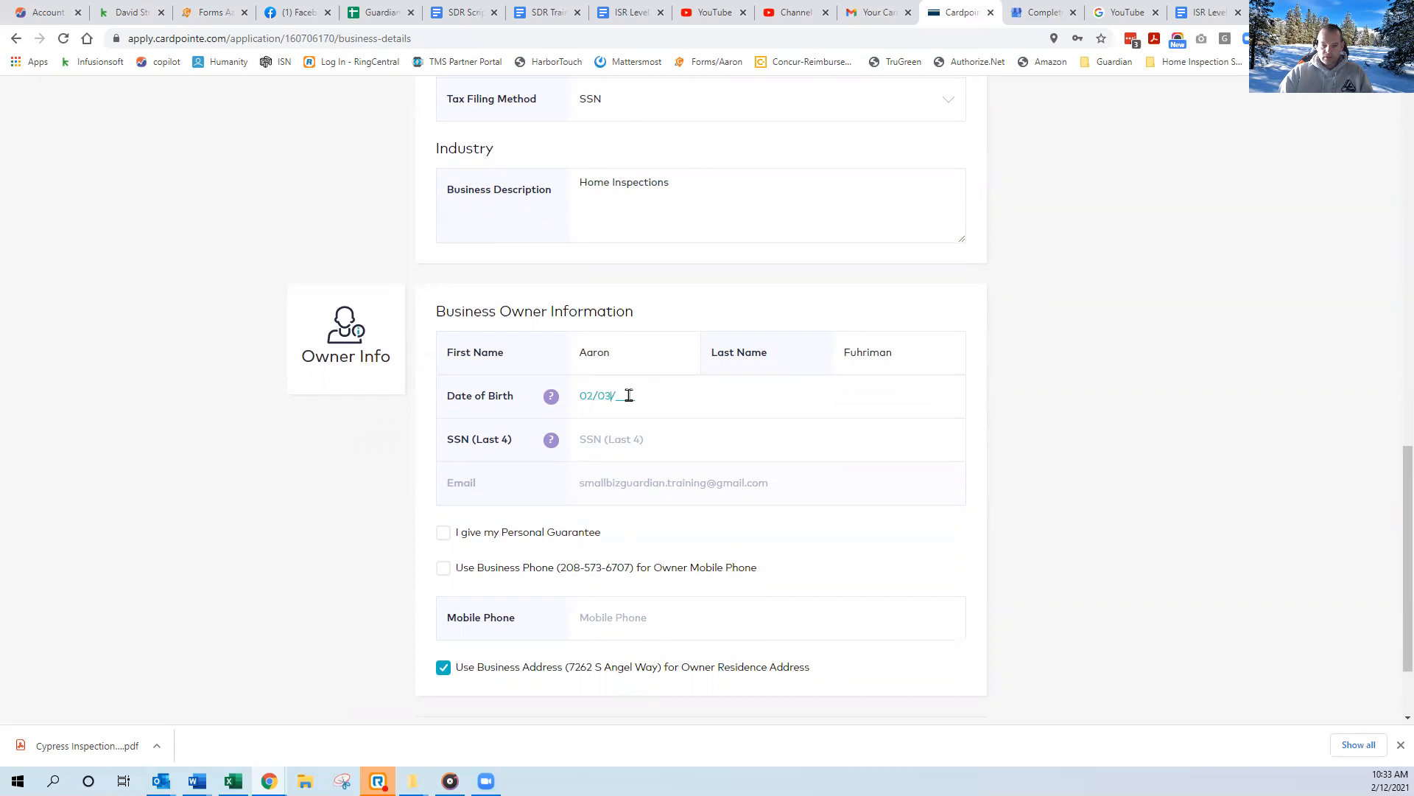
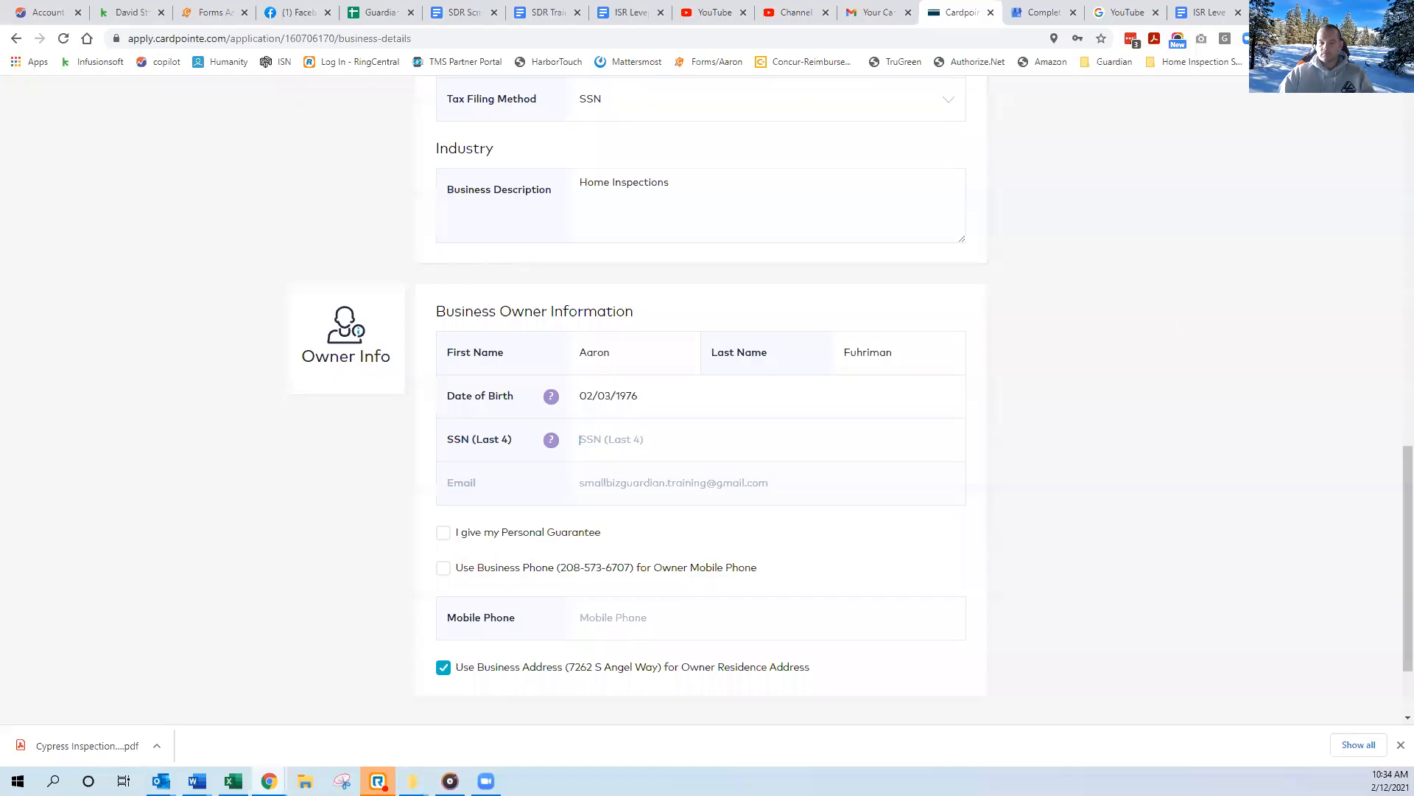
key("Tab")
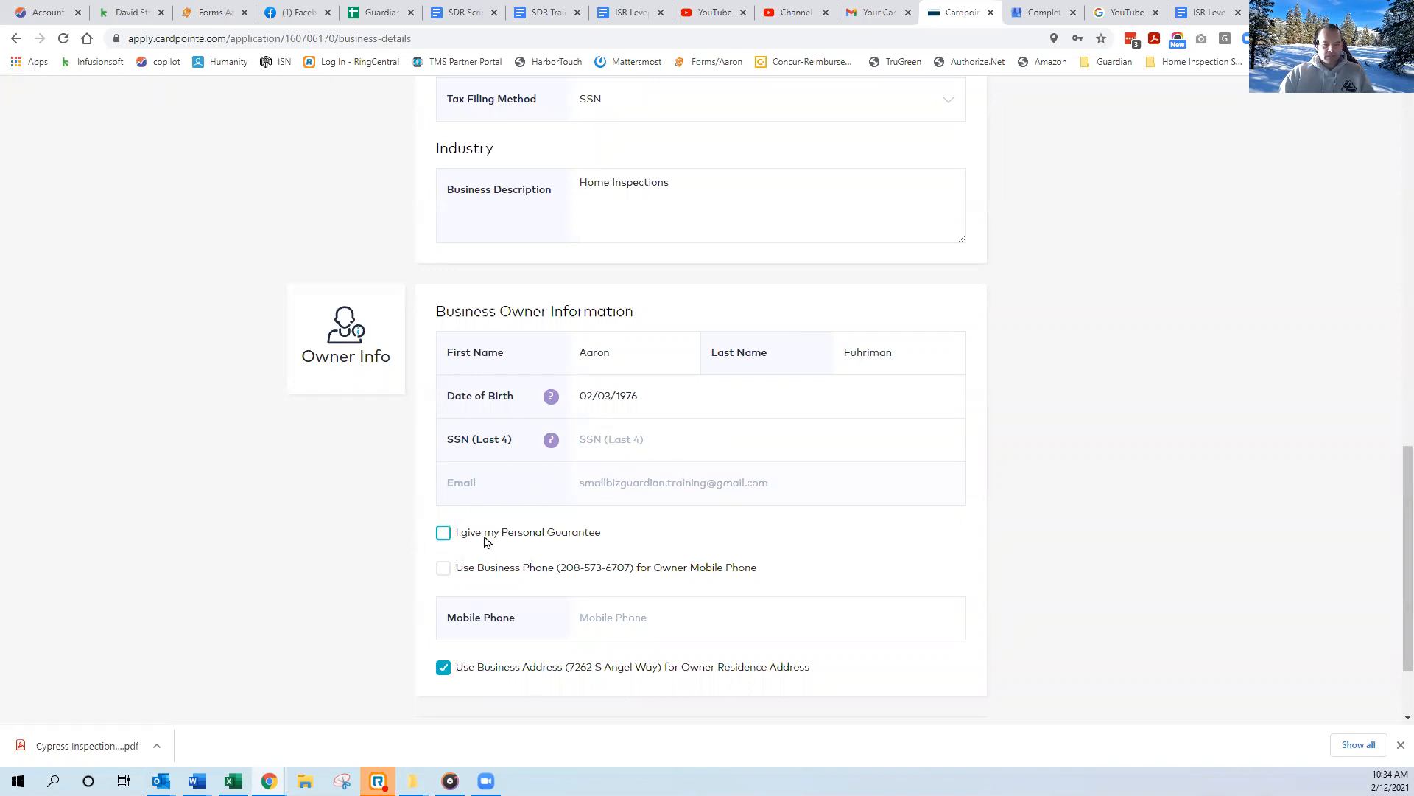
Give the personal guarantee, use the business phone as the owner's mobile phone, and continue to the banking and processing information.
left_click(444, 534)
left_click(443, 568)
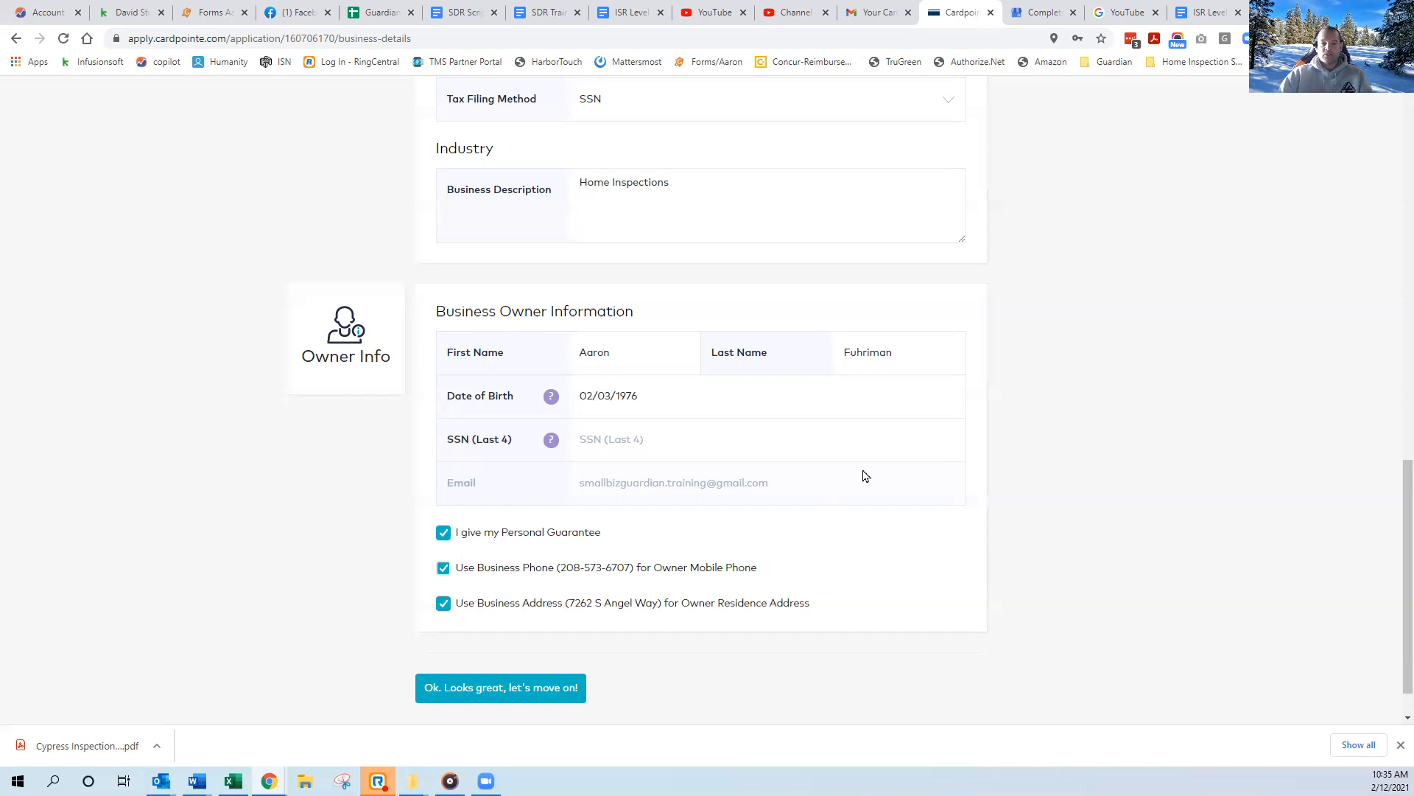
left_click(596, 408)
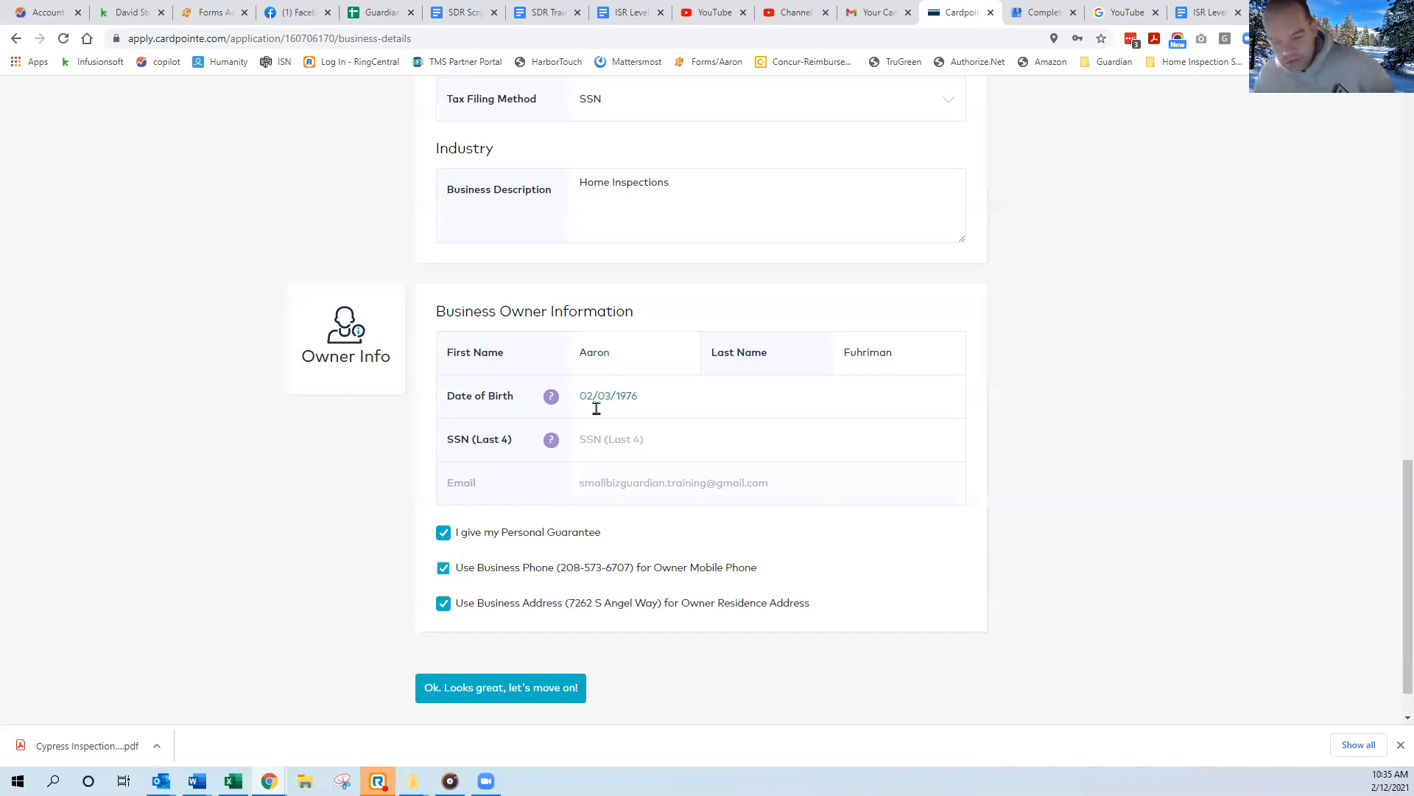
left_click(490, 697)
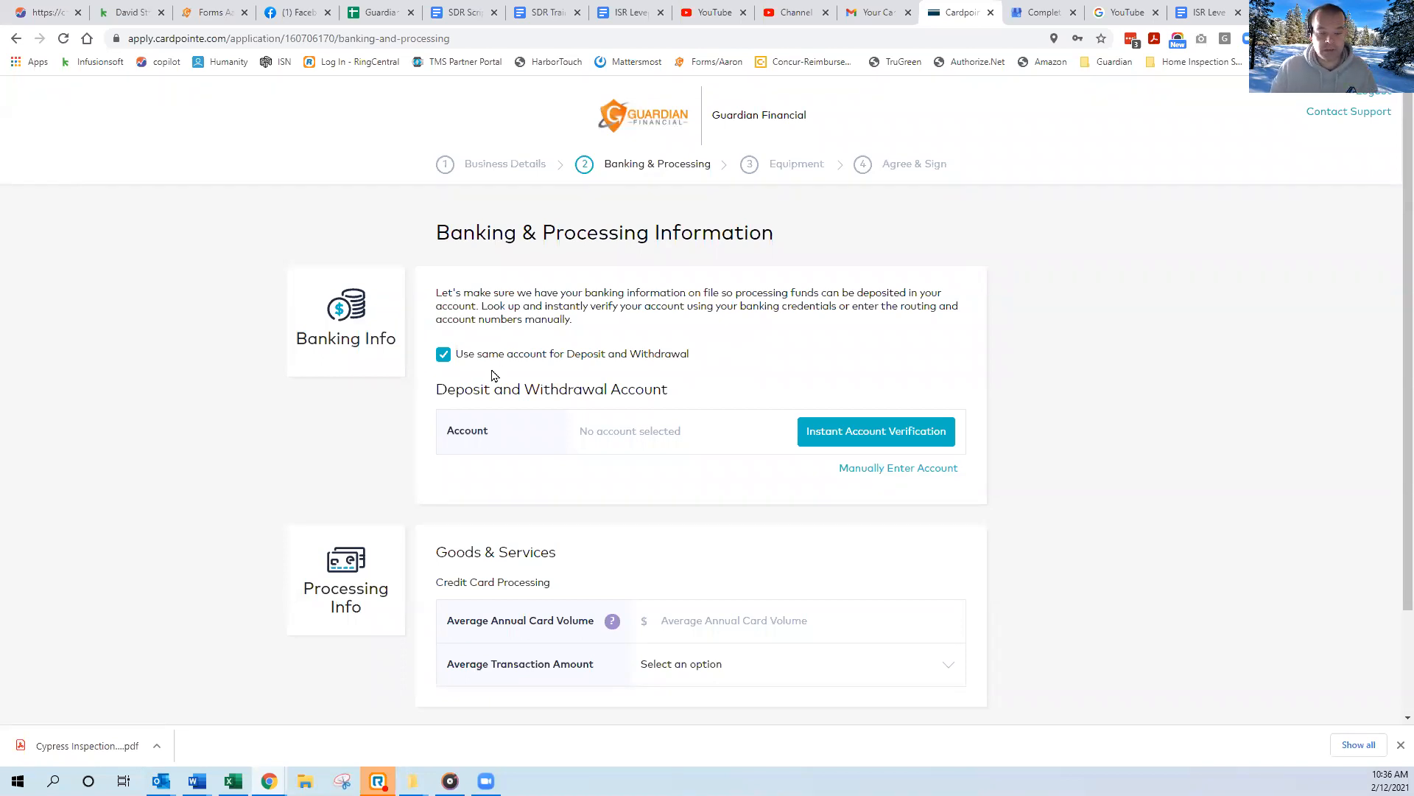
Start instant account verification, search the banks for "key", choose KeyBank, and exit the verification without entering credentials.
scroll(498, 382, "down", 2)
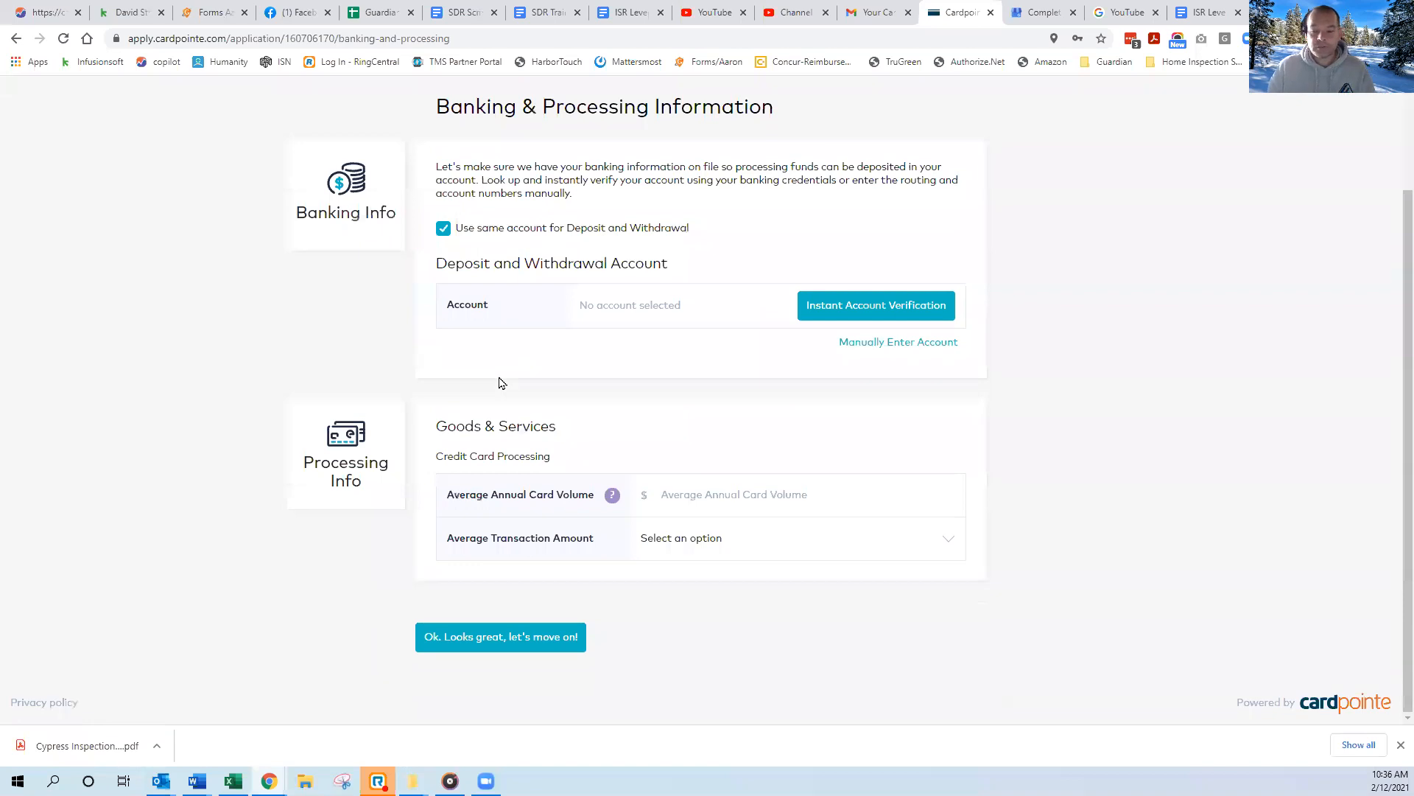
left_click(827, 306)
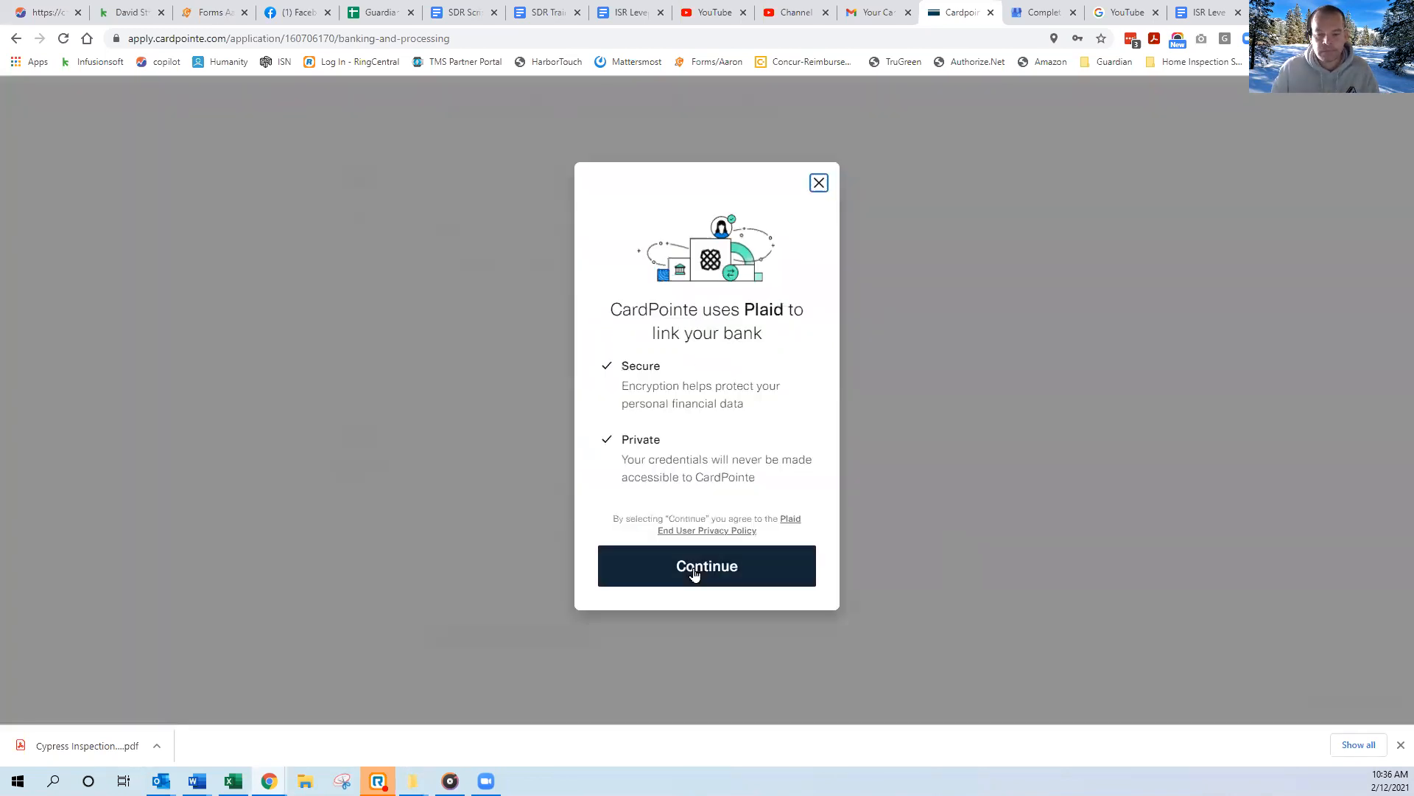
left_click(694, 574)
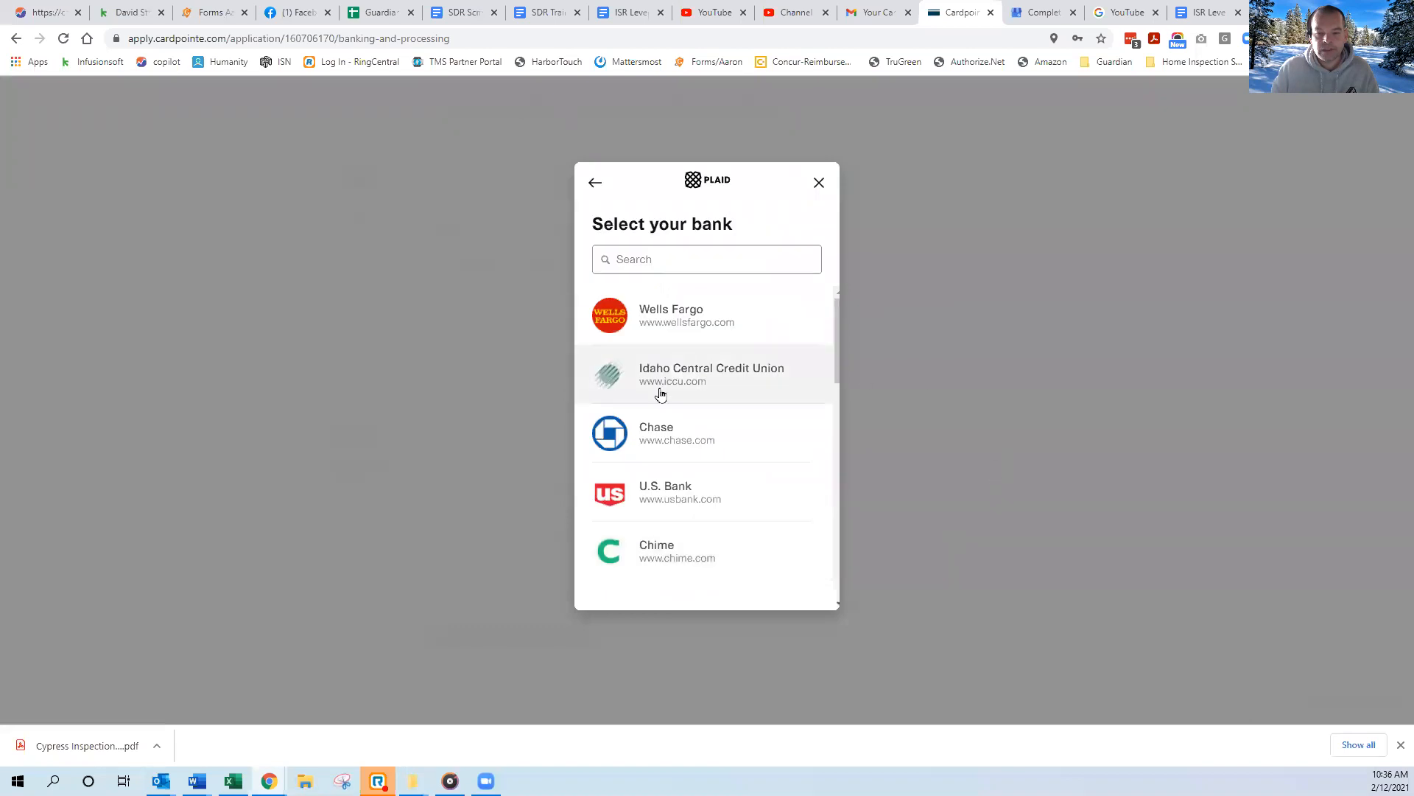
scroll(665, 488, "down", 3)
left_click(638, 260)
type("key")
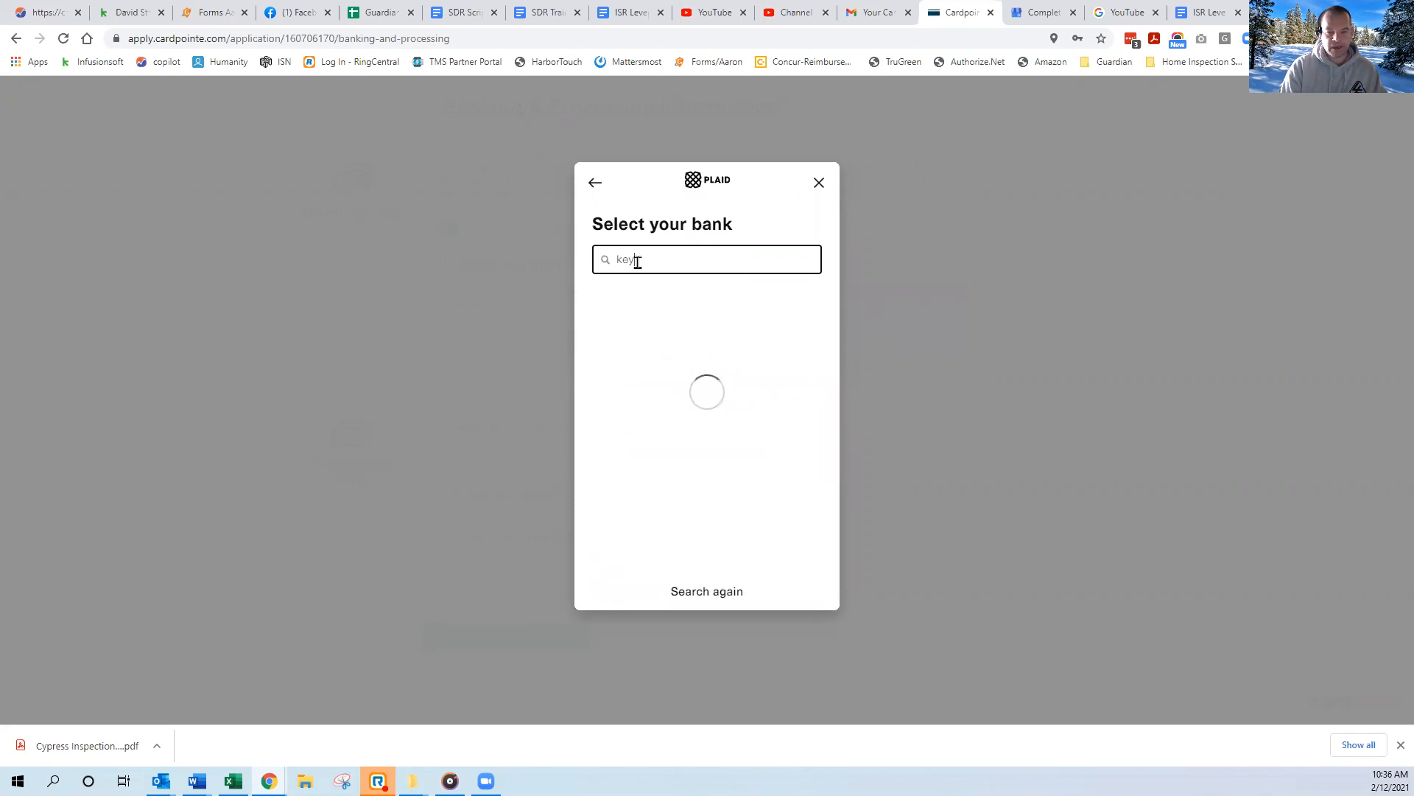
left_click(787, 323)
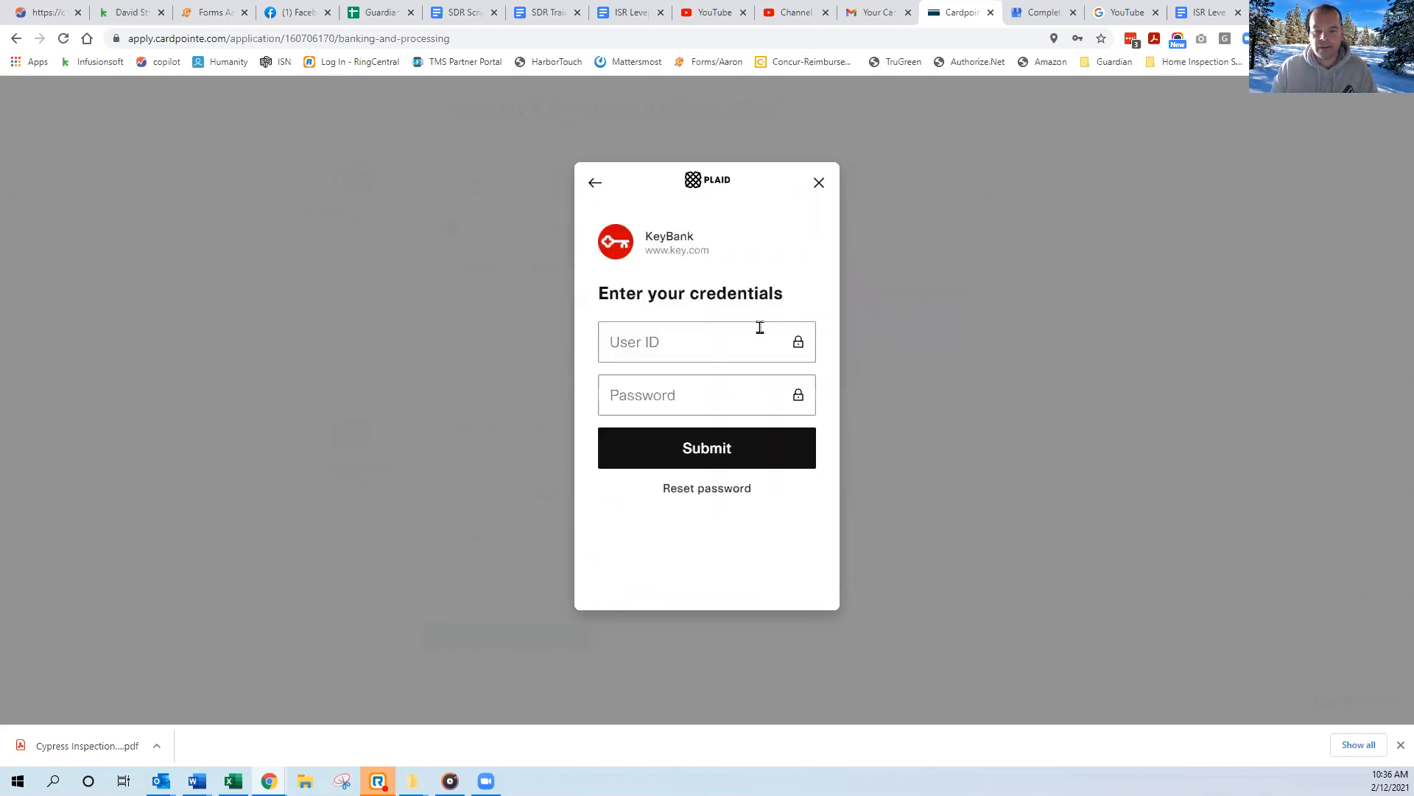
left_click(708, 349)
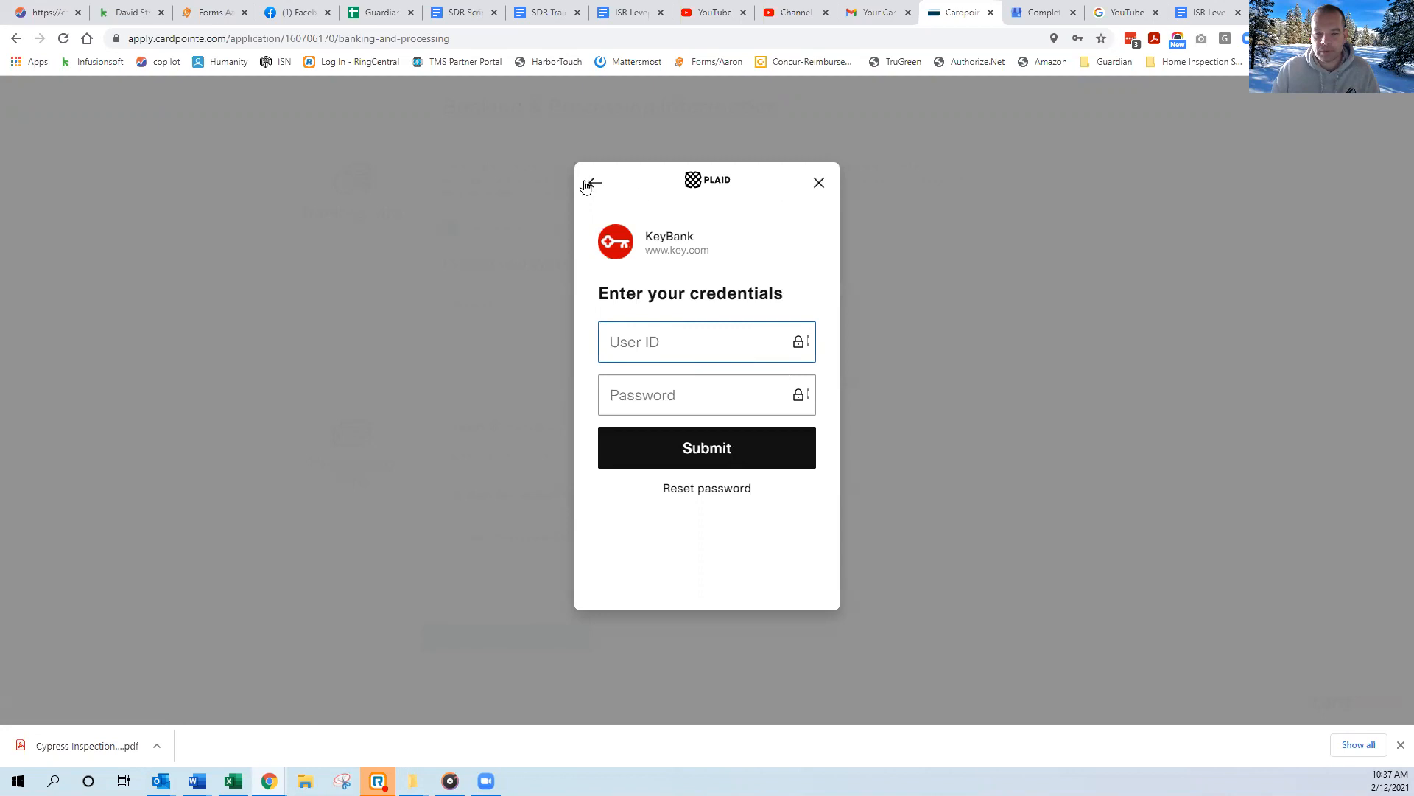
left_click(818, 184)
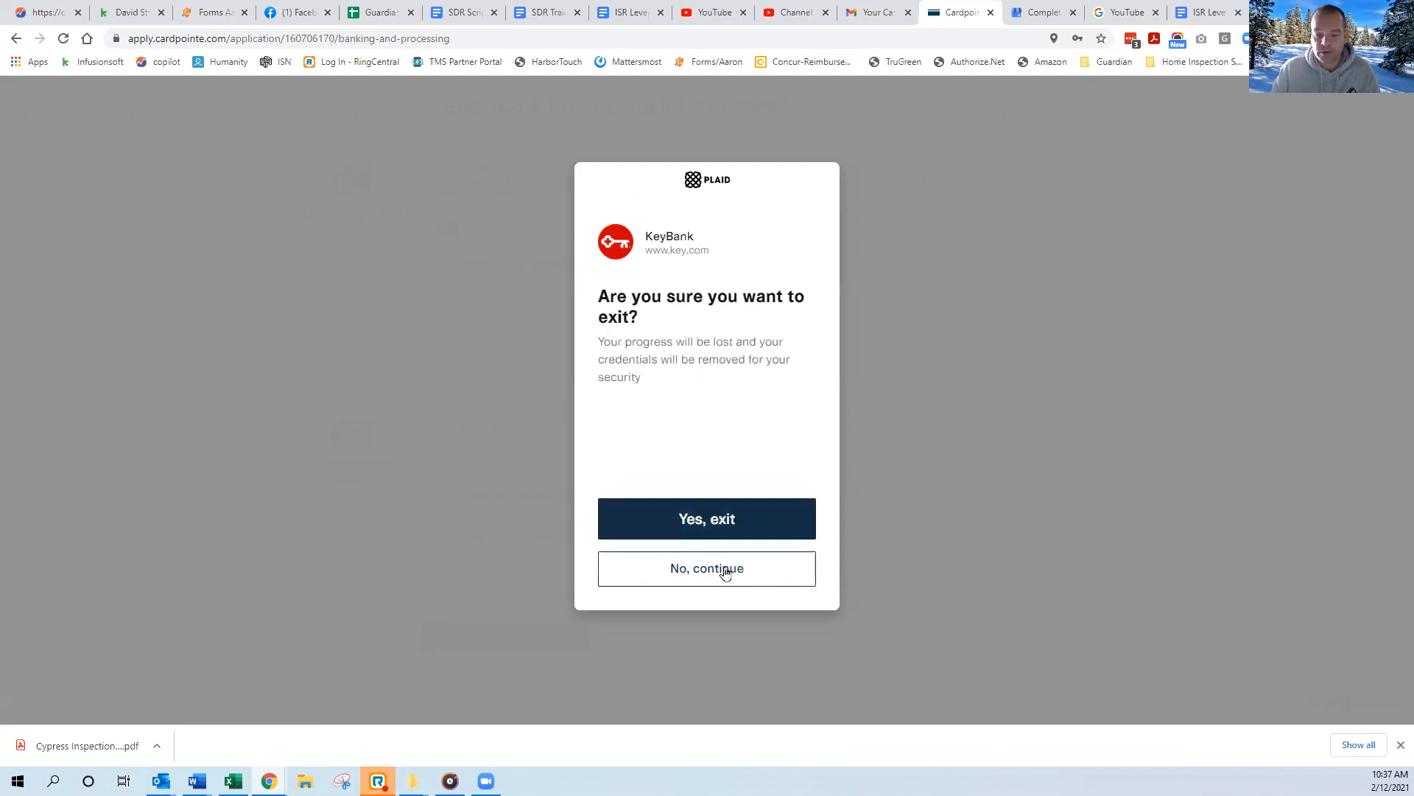
left_click(722, 528)
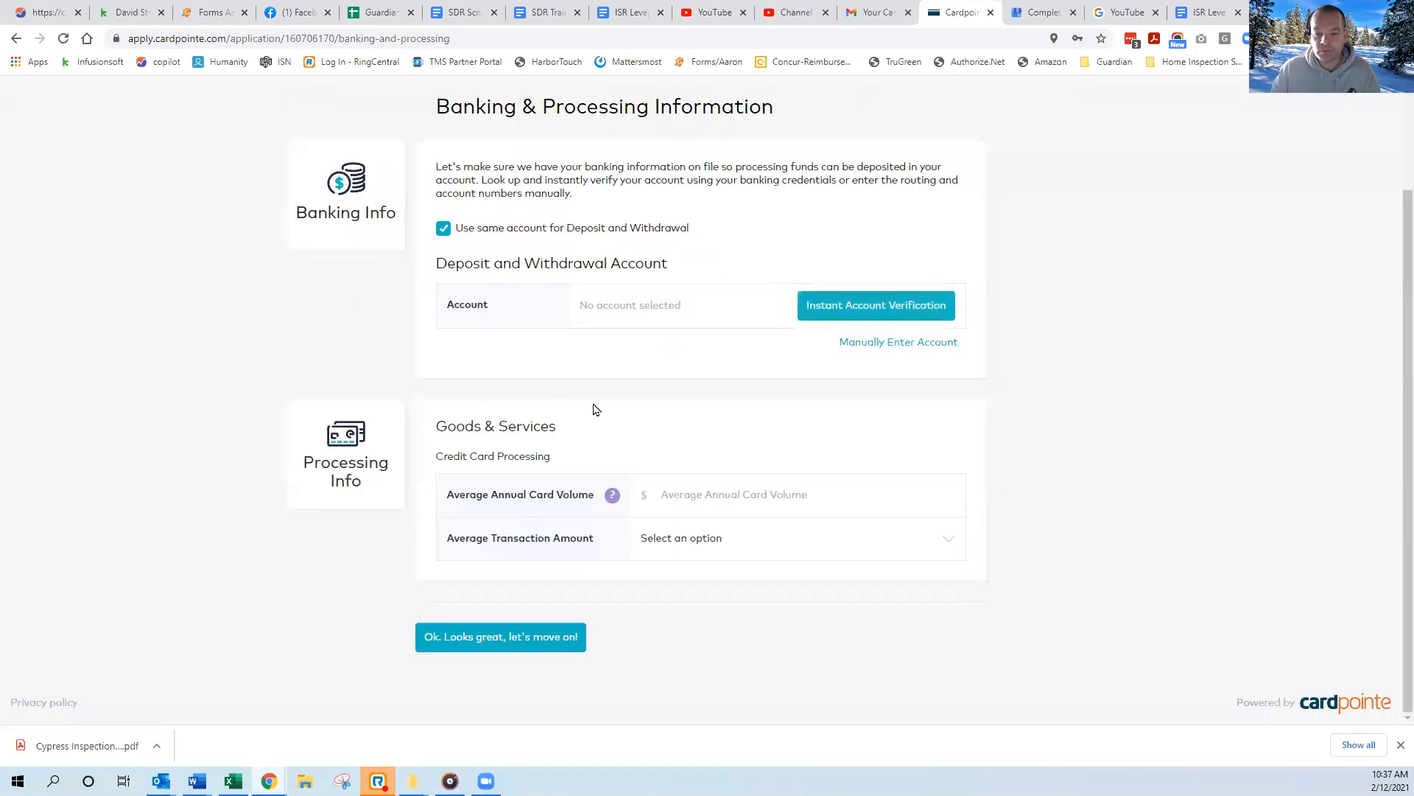
Switch the deposit and withdrawal account to manual entry, with Key Bank as the bank name and Checking as the account type.
left_click(884, 346)
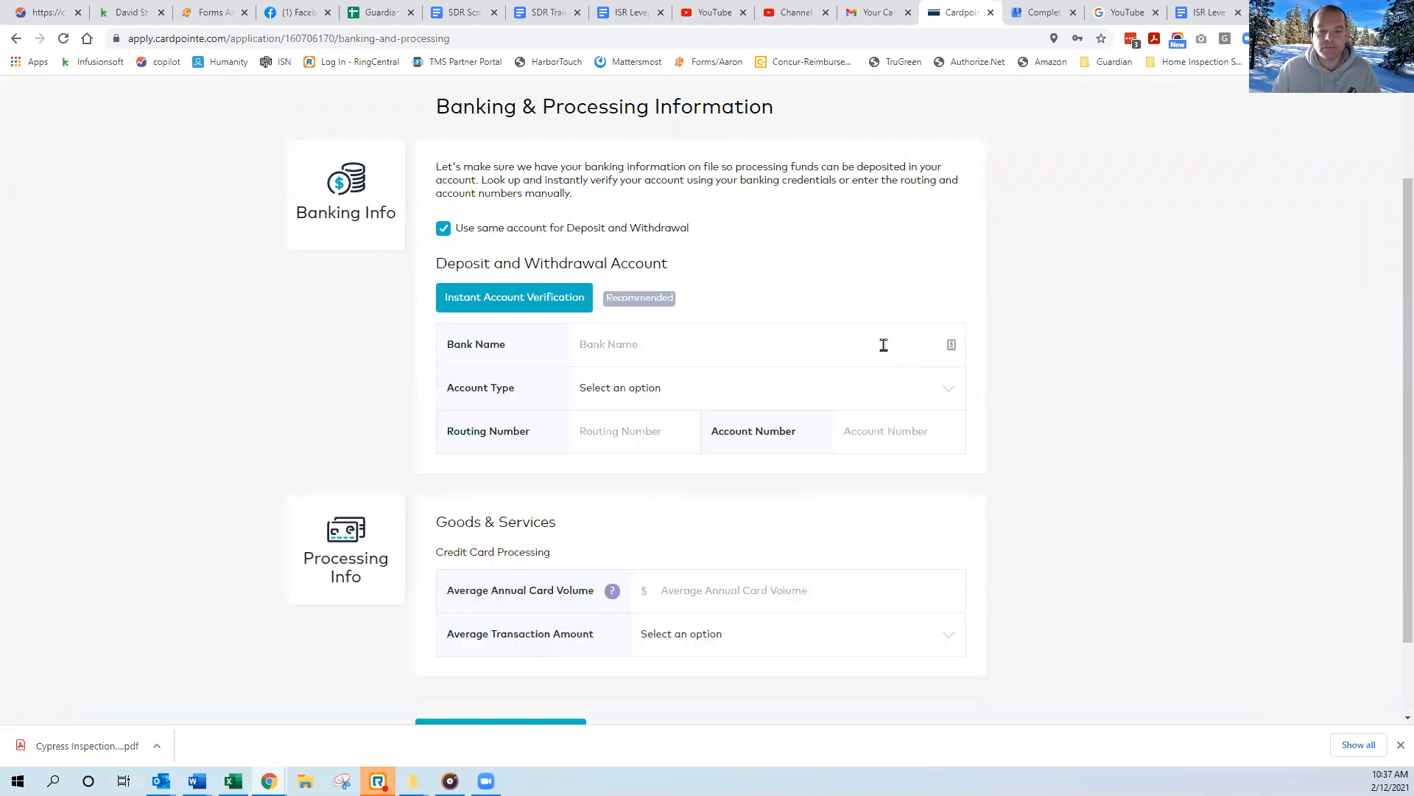
left_click(728, 343)
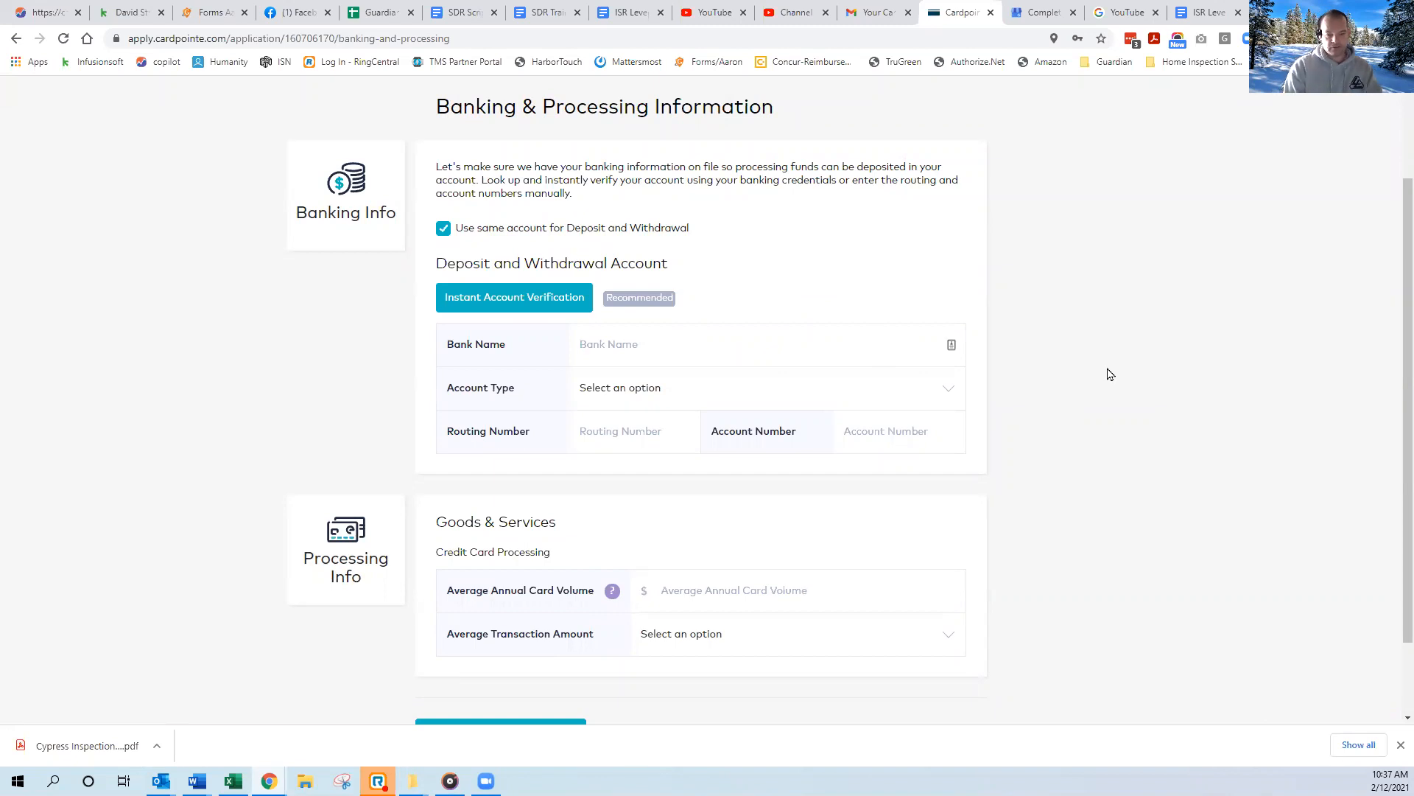
type("Key Bank")
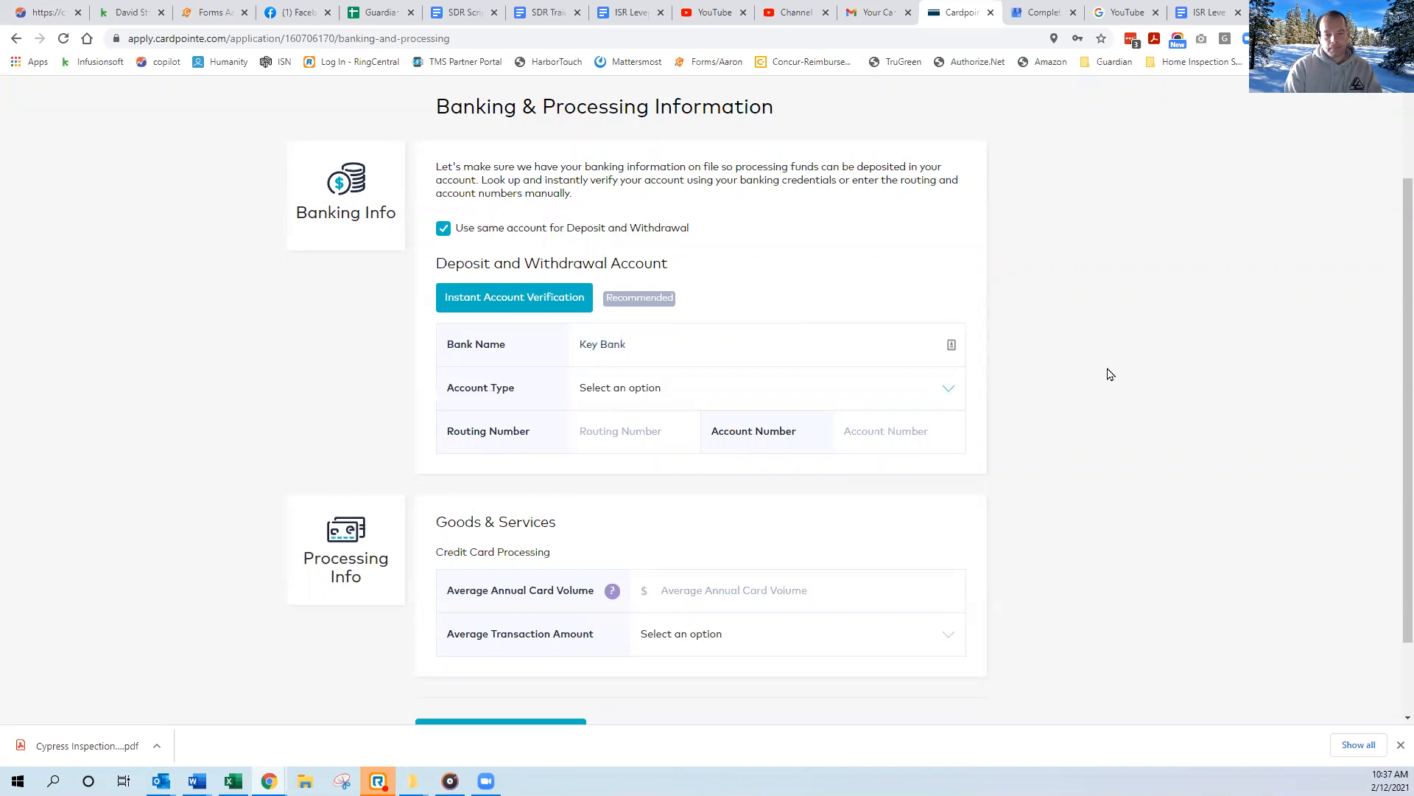
left_click(658, 391)
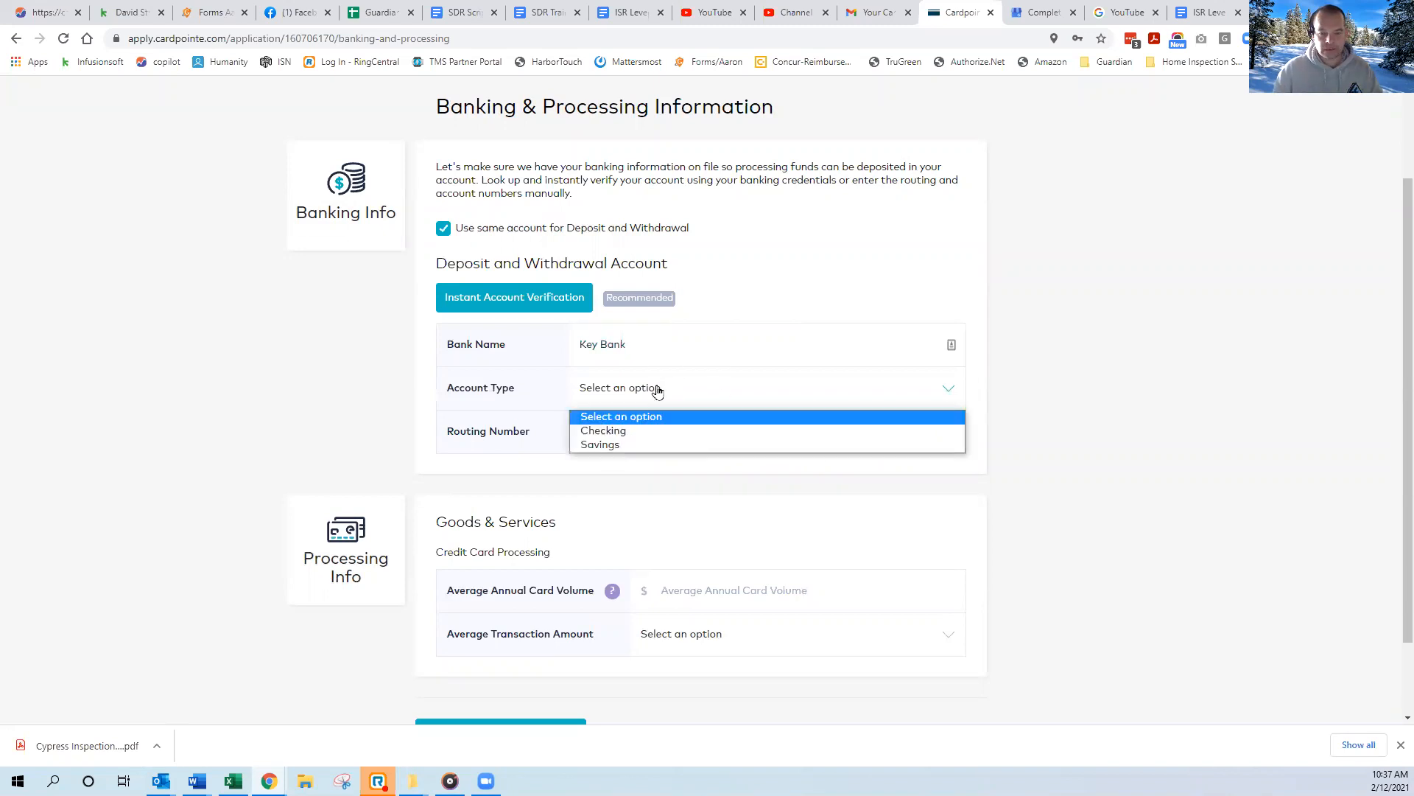
left_click(615, 431)
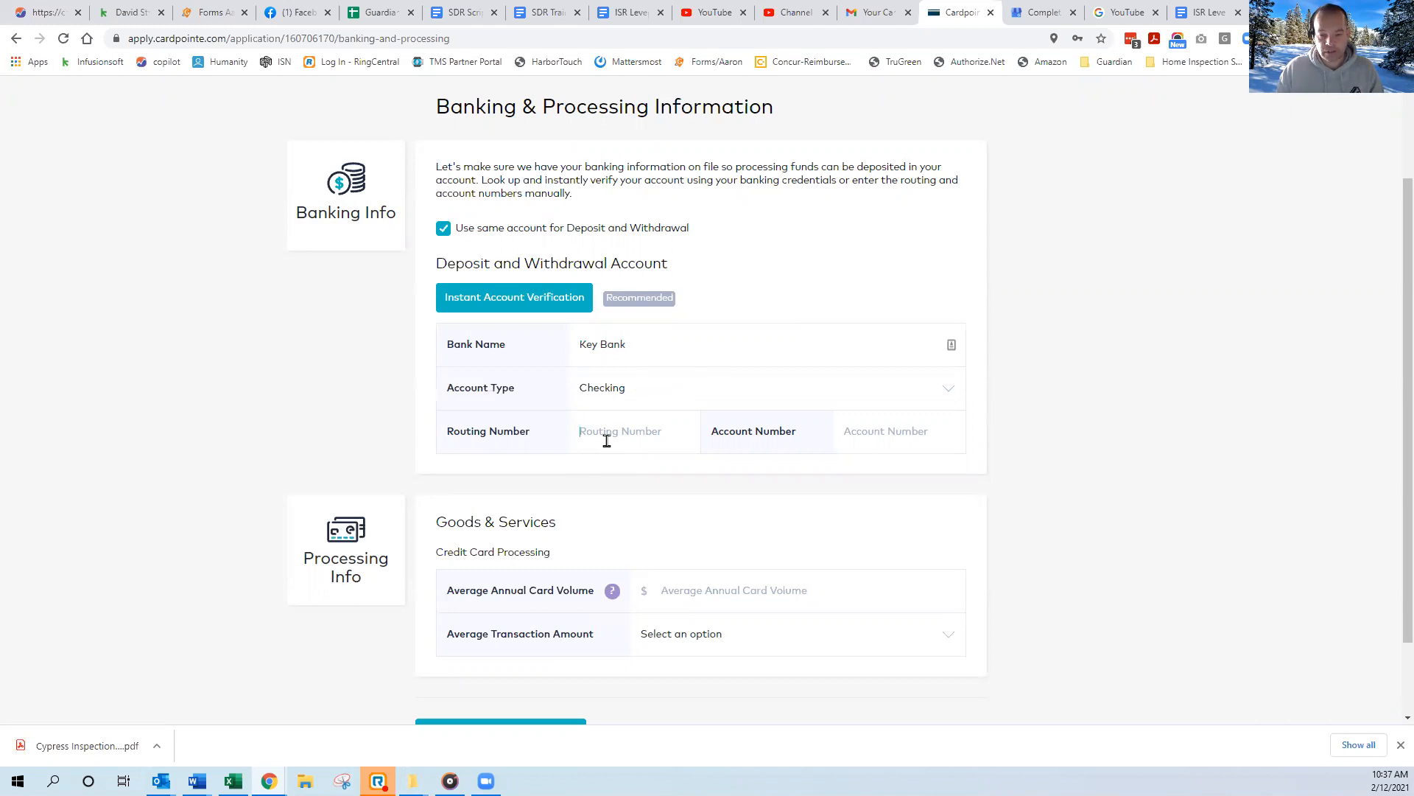
Enter the routing number and account number of the deposit and withdrawal account.
left_click(596, 436)
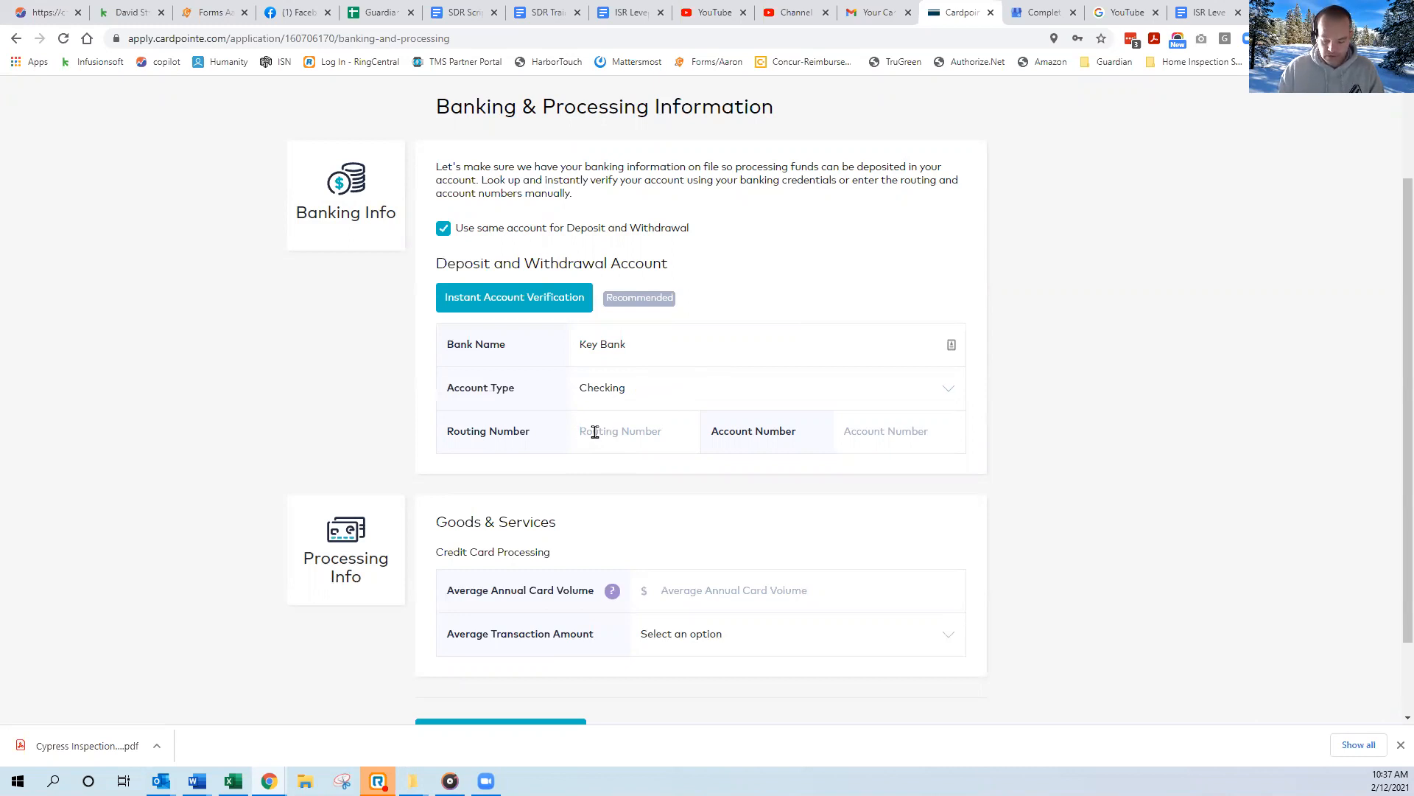
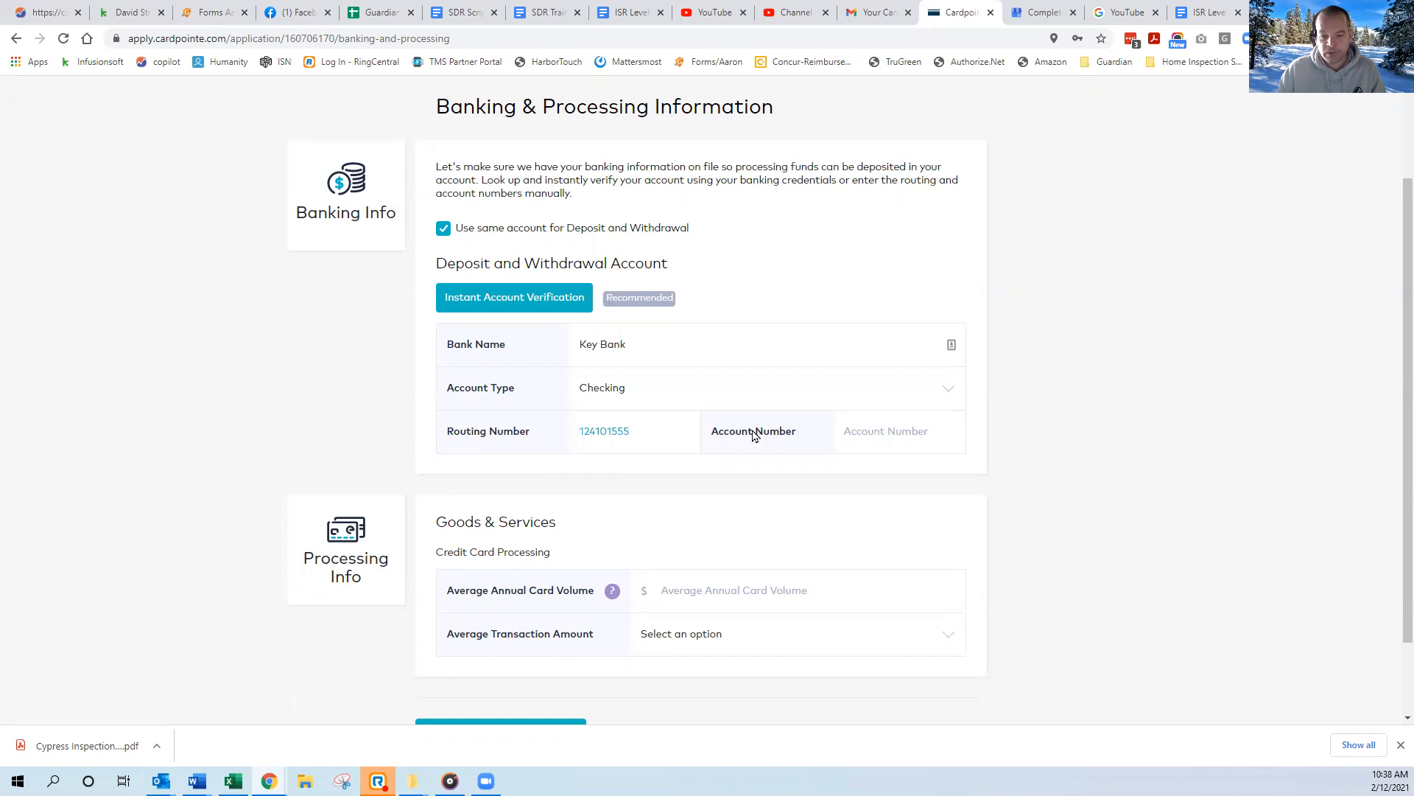
left_click(853, 428)
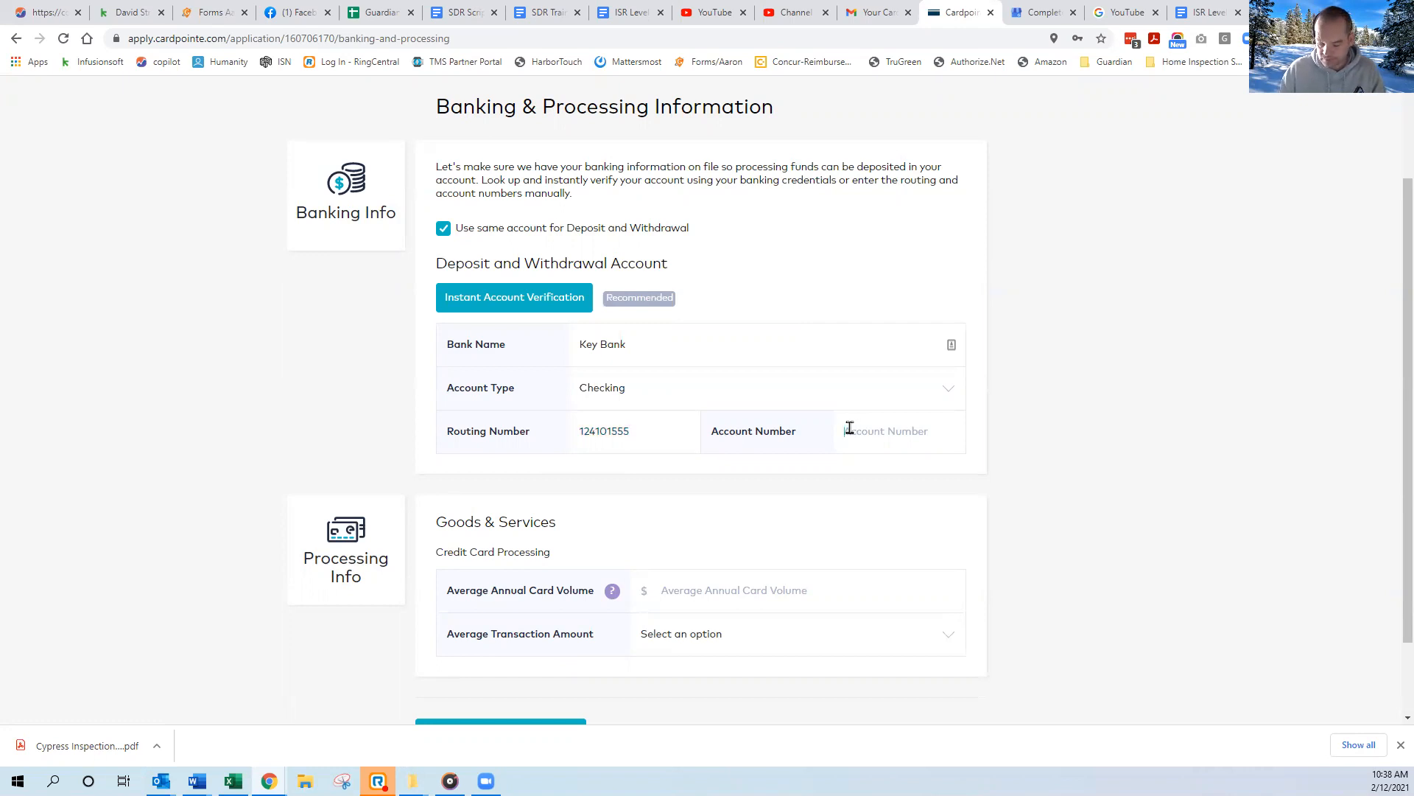
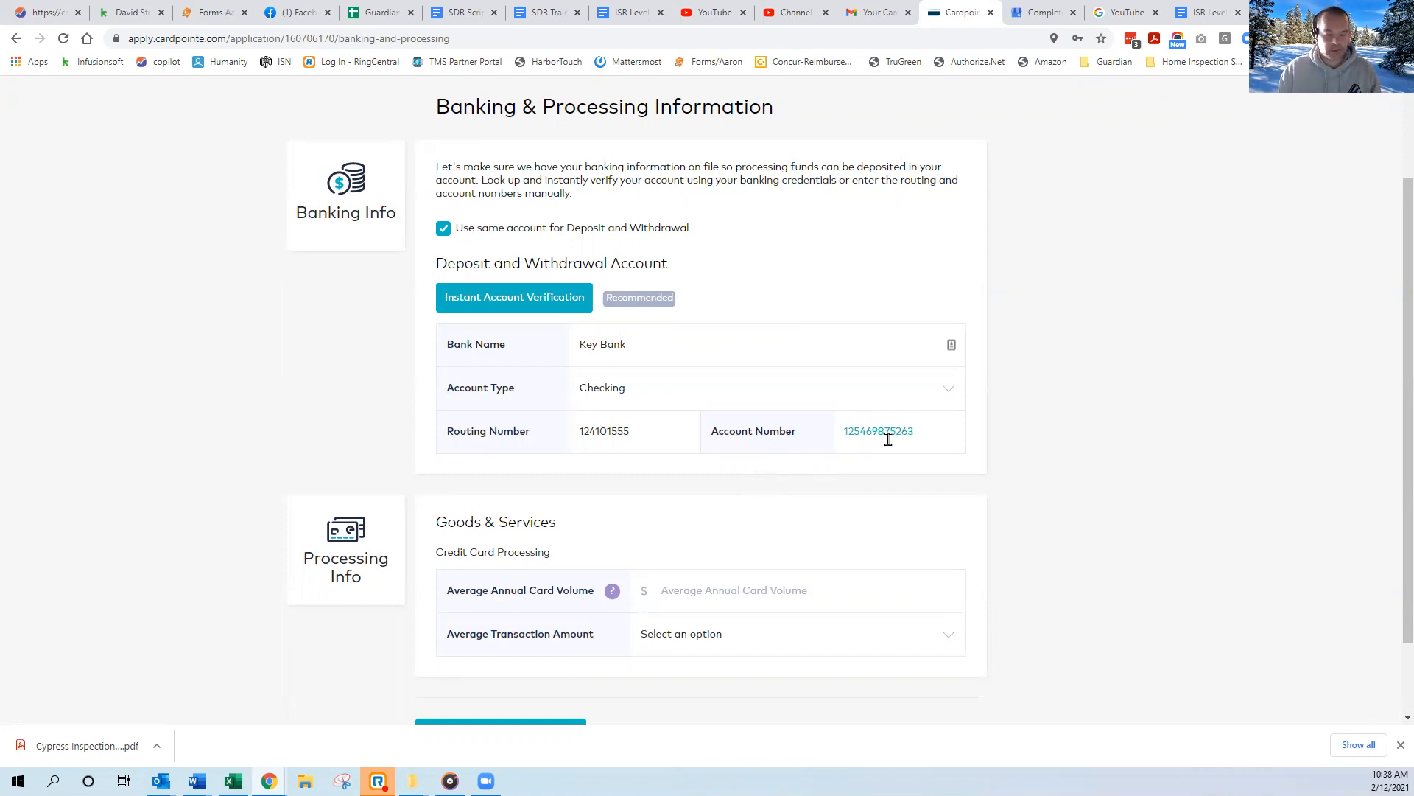
scroll(633, 486, "down", 2)
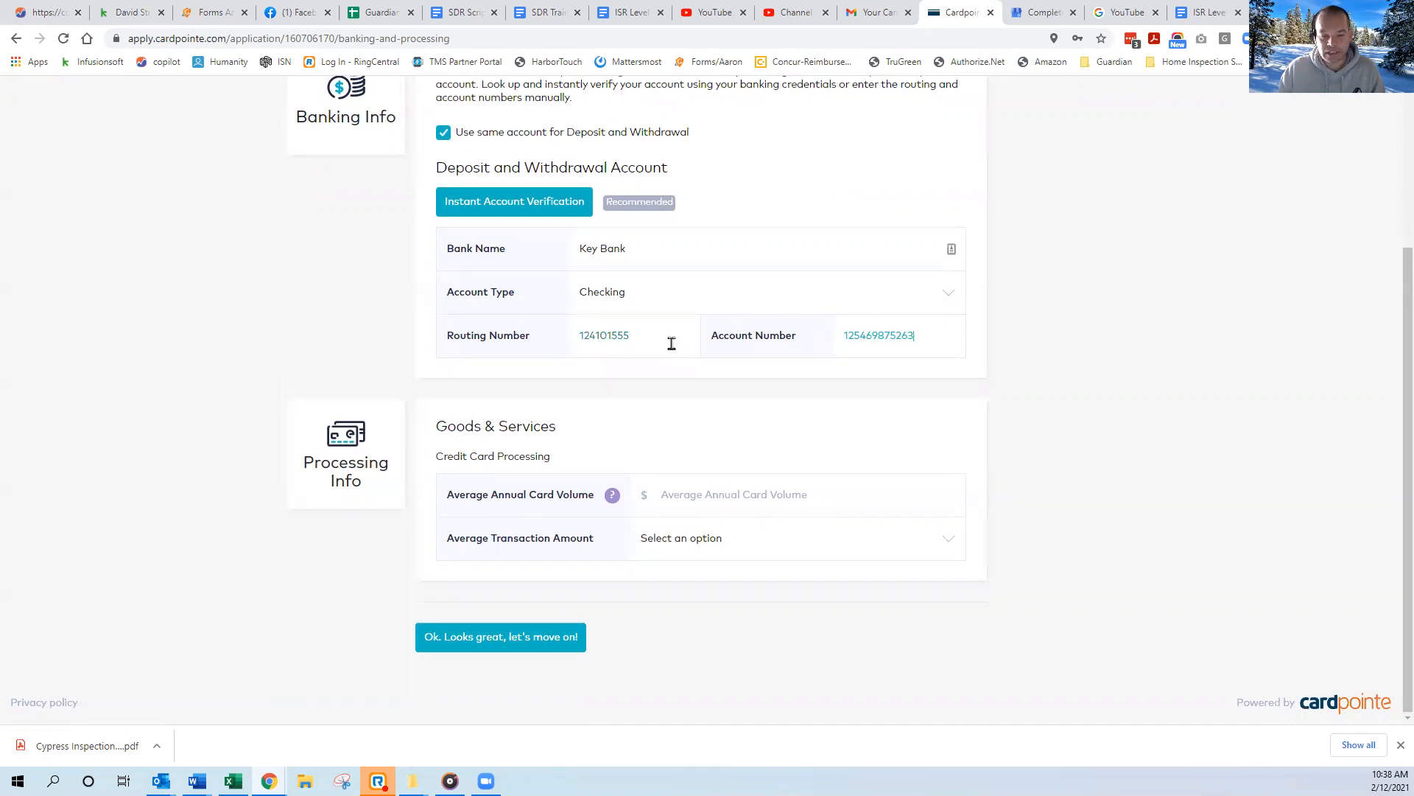
left_click(912, 335)
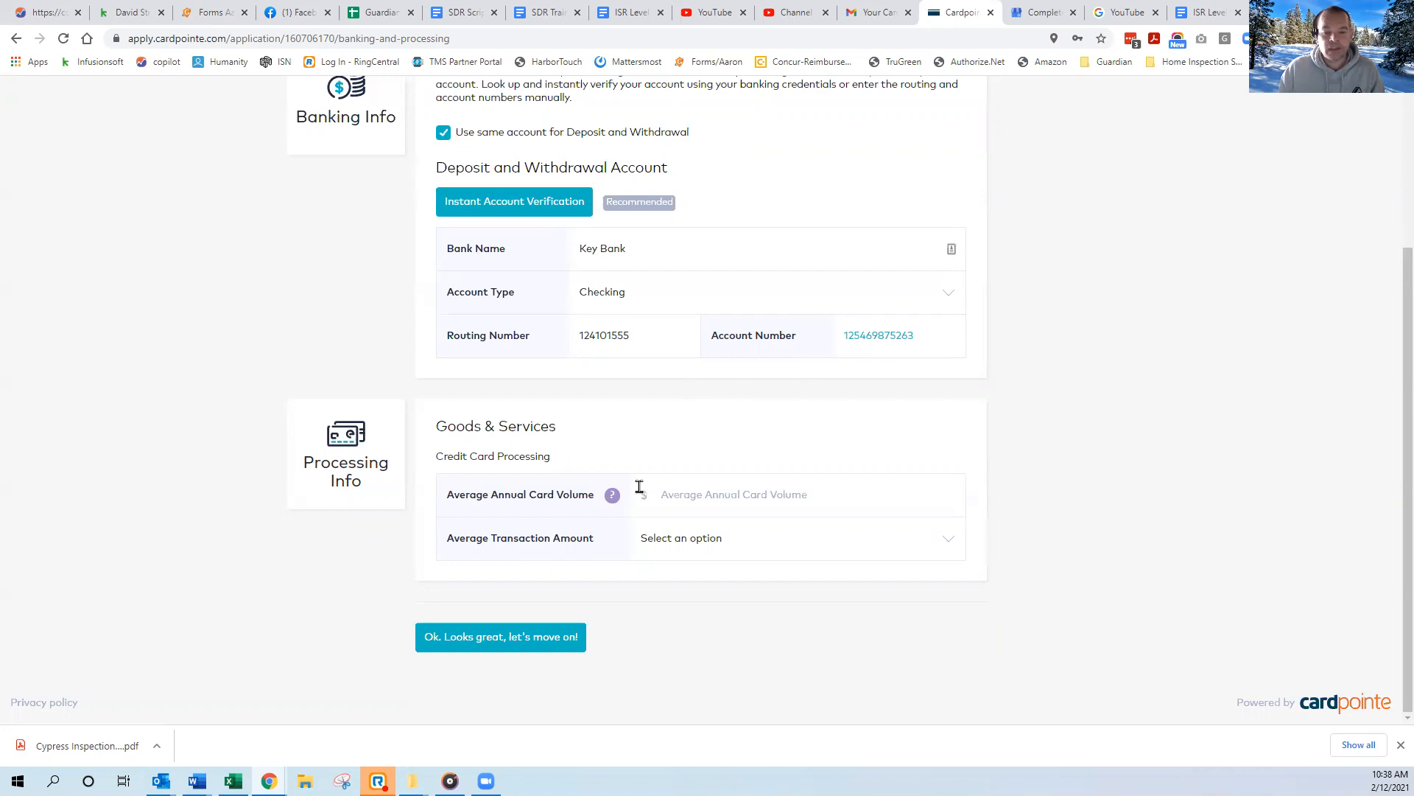
Set the average annual card volume to $120,000 and the average transaction amount to $501-$1,000.
scroll(673, 417, "up", 2)
scroll(673, 411, "down", 1)
scroll(673, 411, "down", 1)
left_click(685, 495)
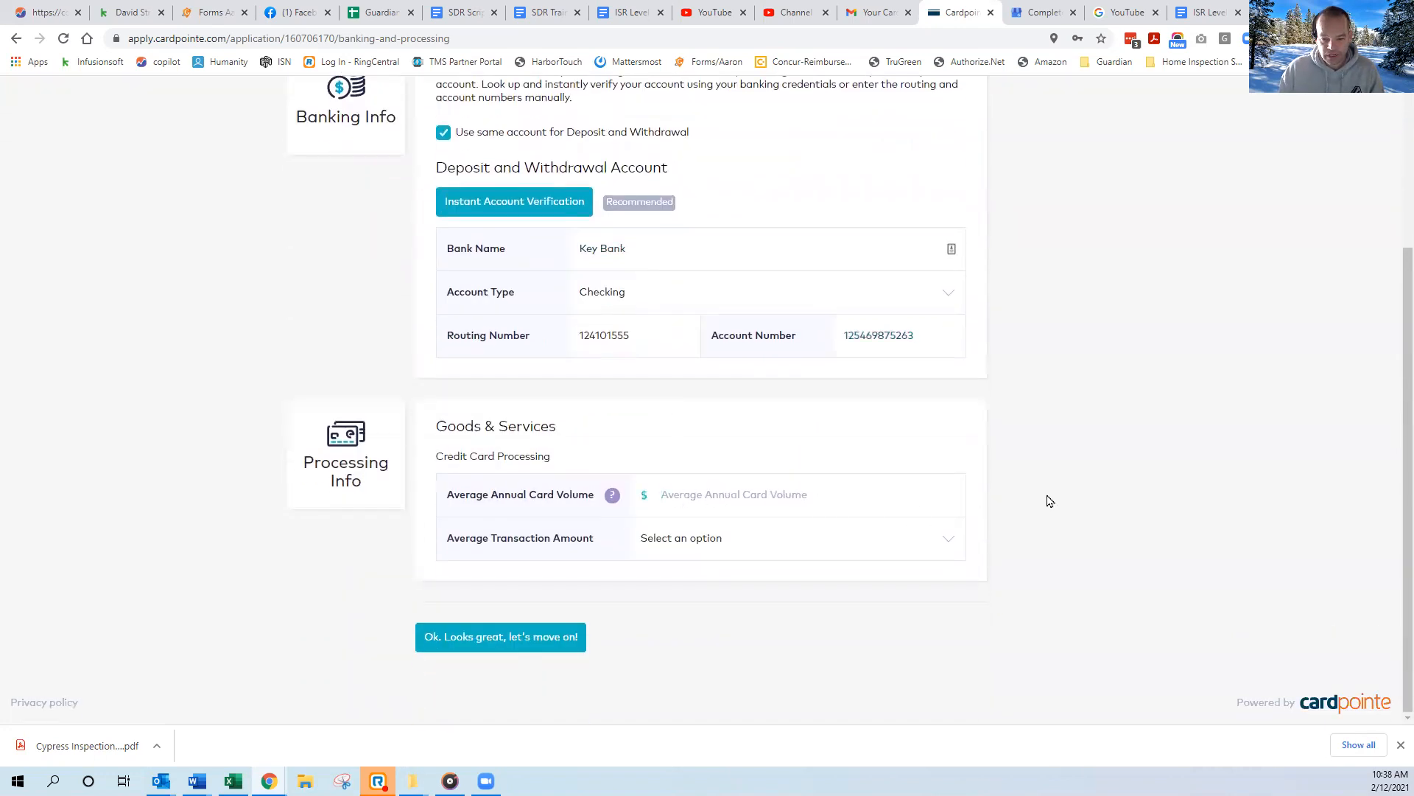
type("120,000")
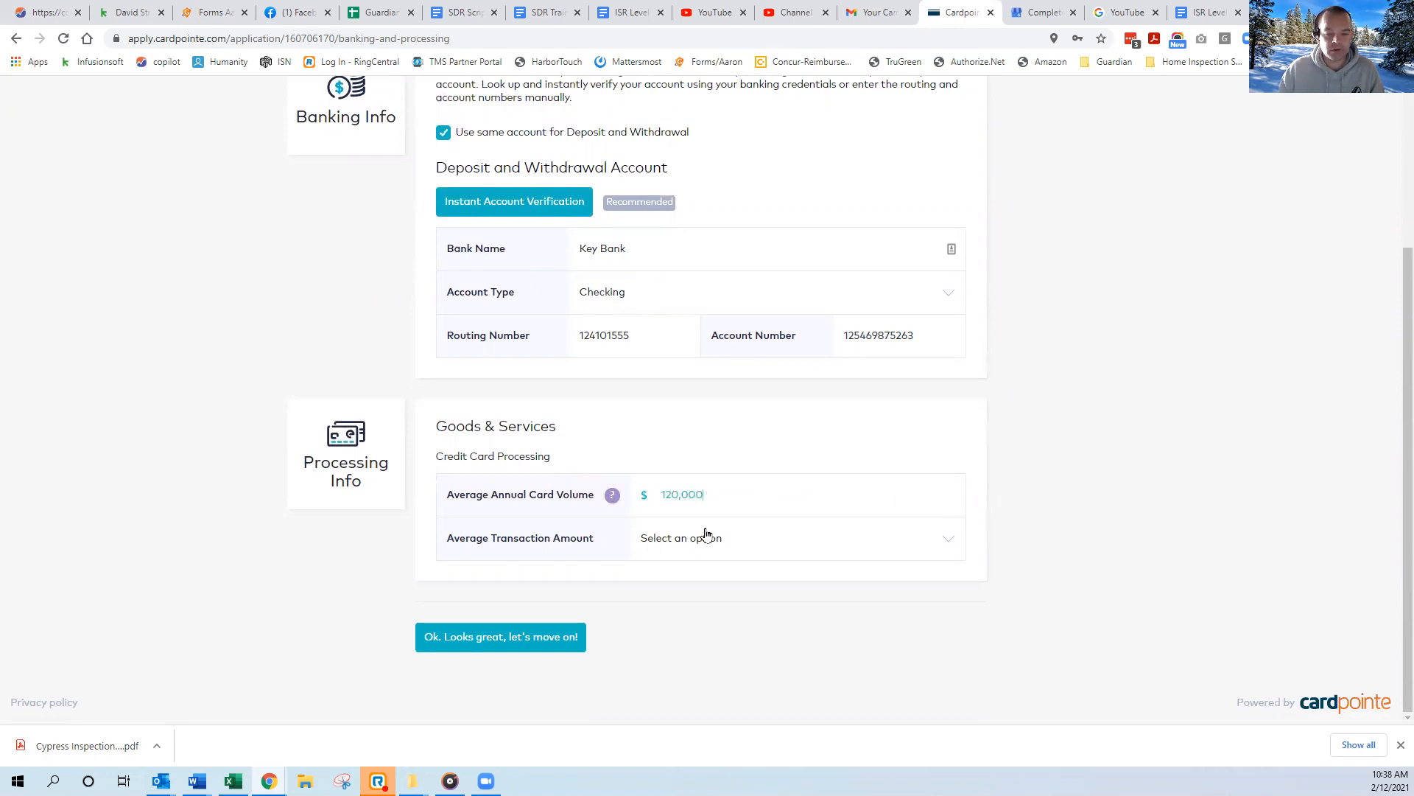
left_click(687, 546)
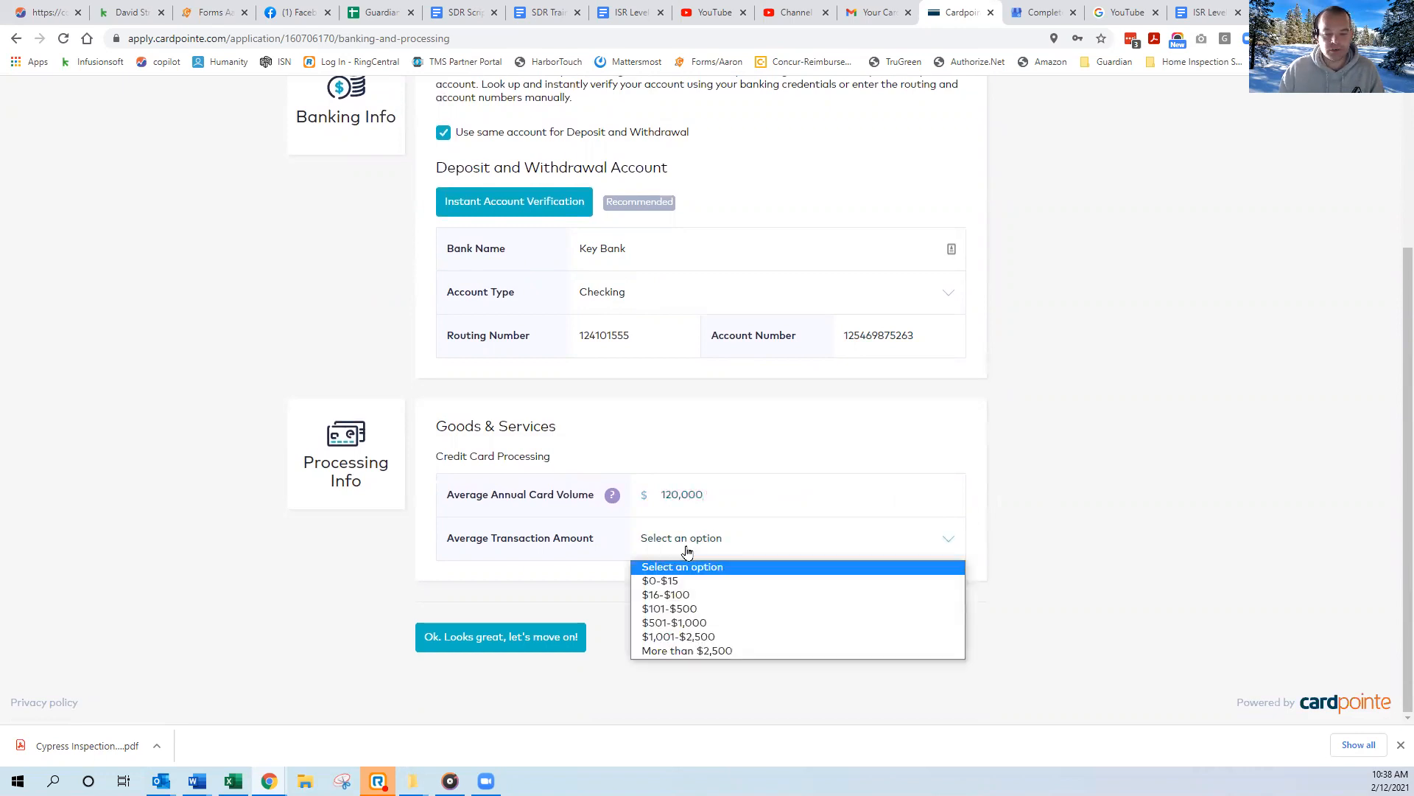
left_click(668, 626)
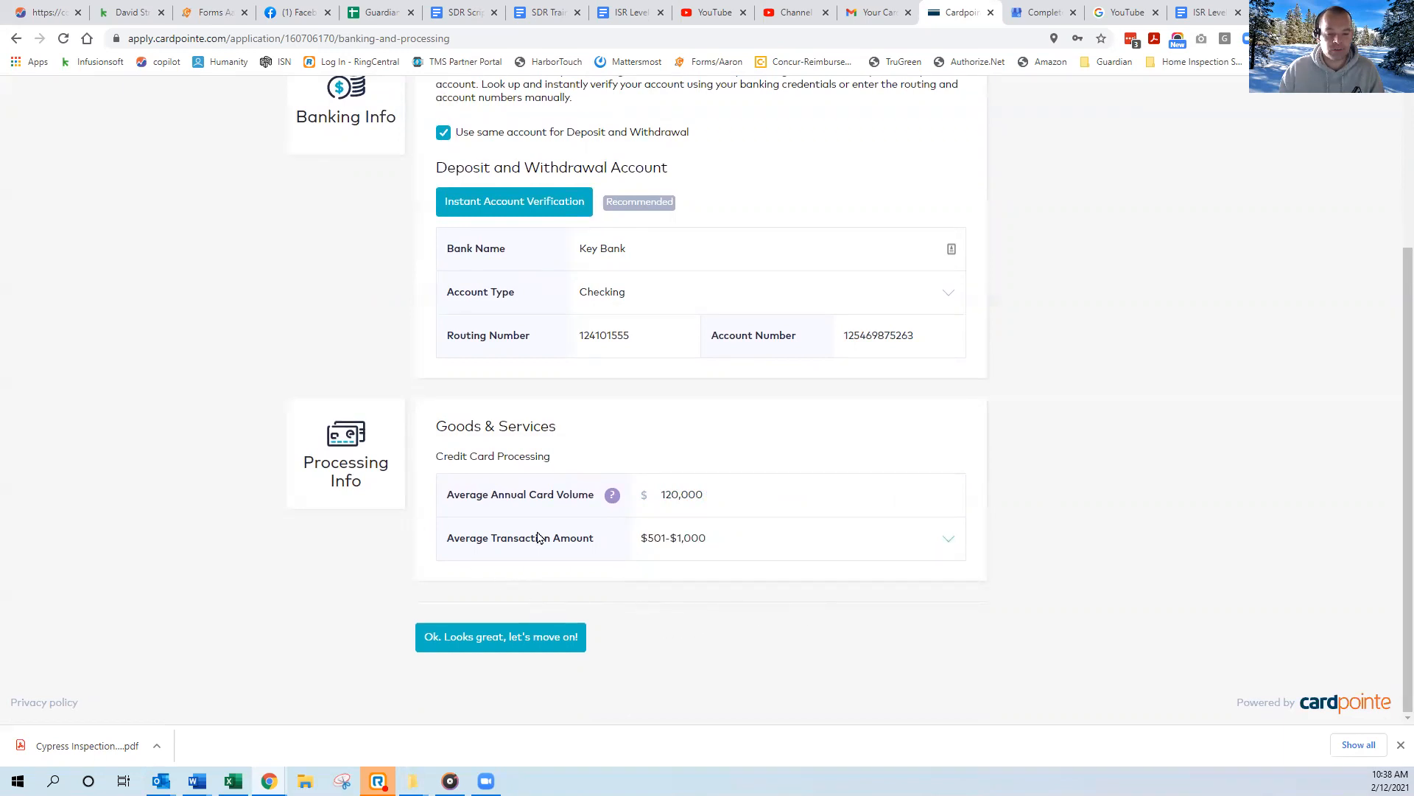
Submit the banking and processing information and continue past the equipment summary to the agreements.
left_click(526, 646)
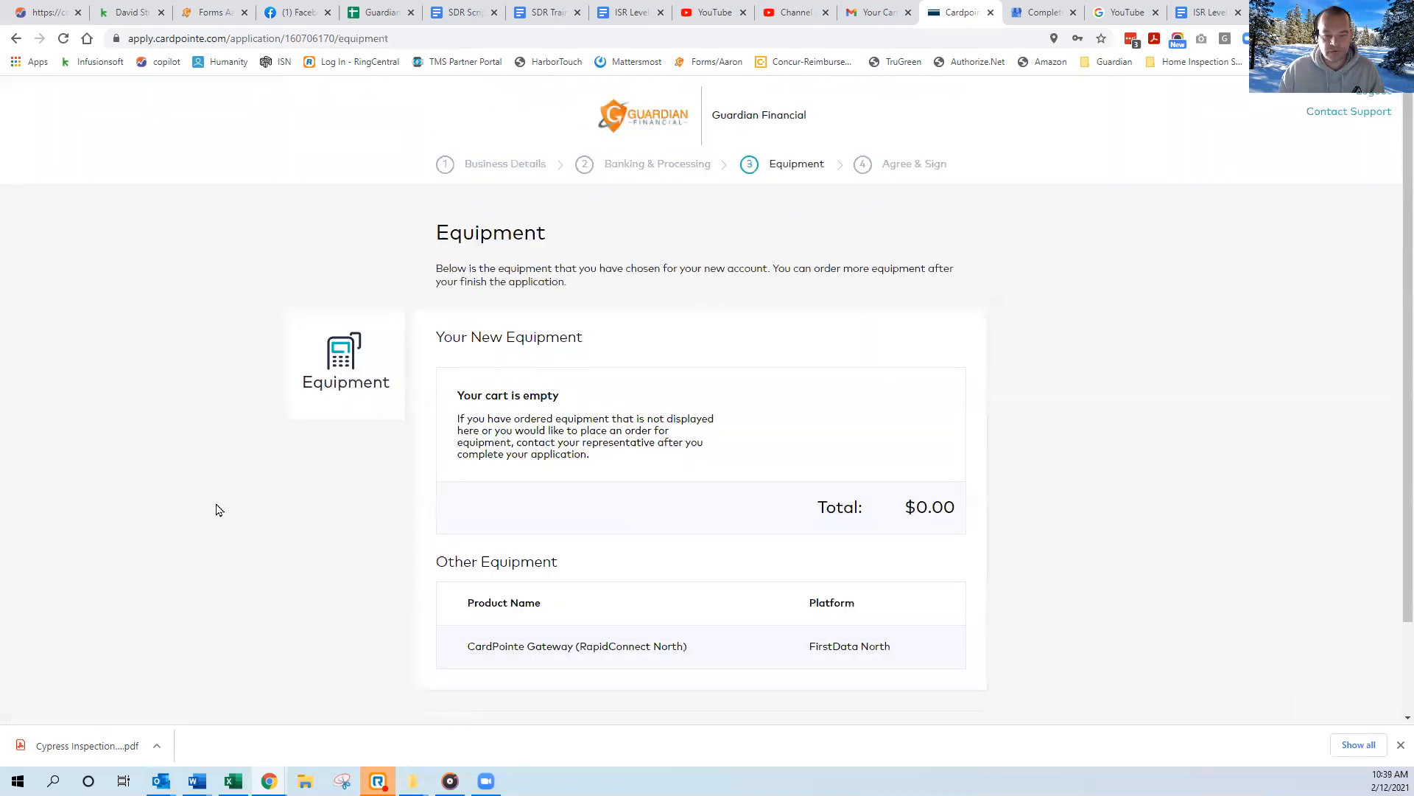
scroll(411, 521, "down", 2)
left_click(472, 636)
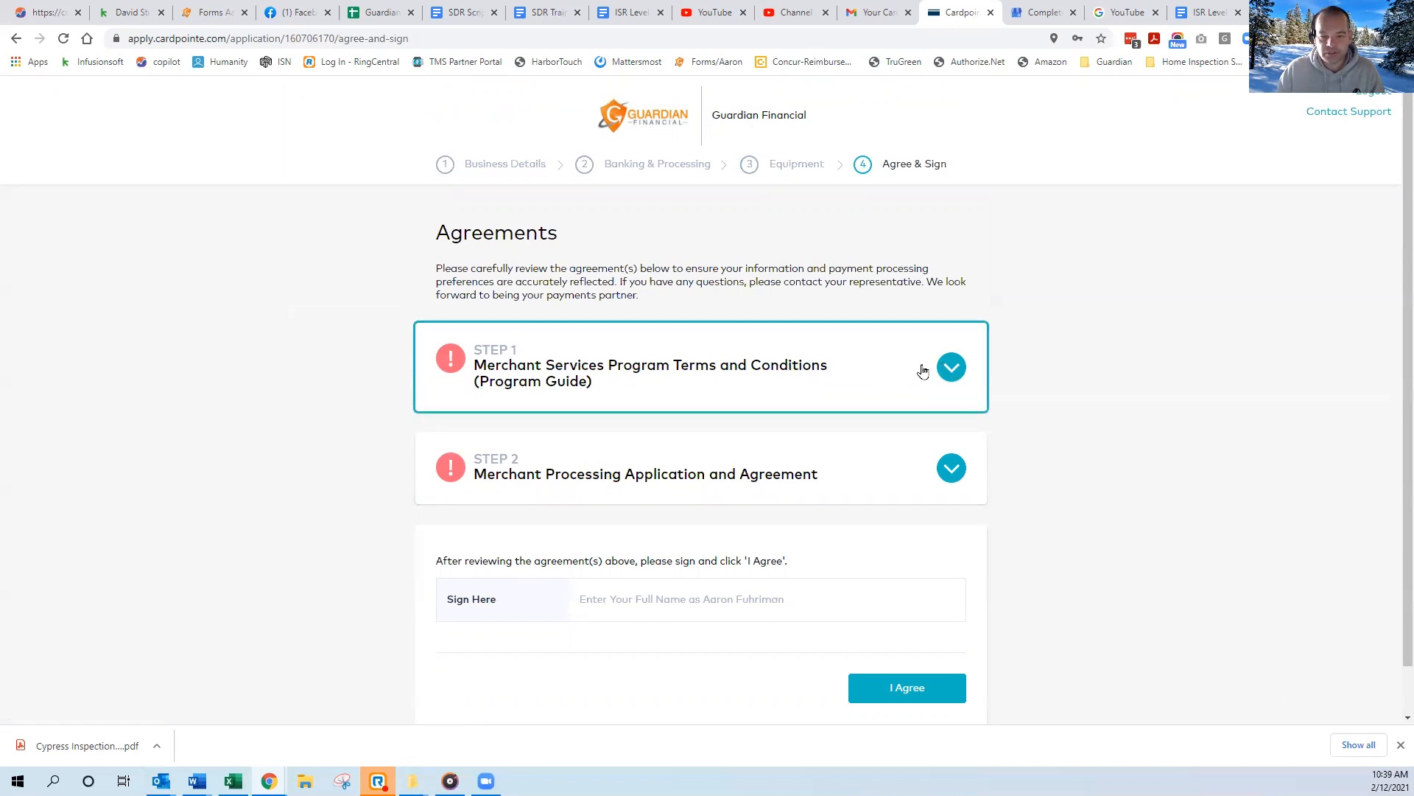
Read the Merchant Services Program Terms and Conditions through to the end, agree to them, and complete step 1.
left_click(922, 371)
scroll(1046, 395, "down", 7)
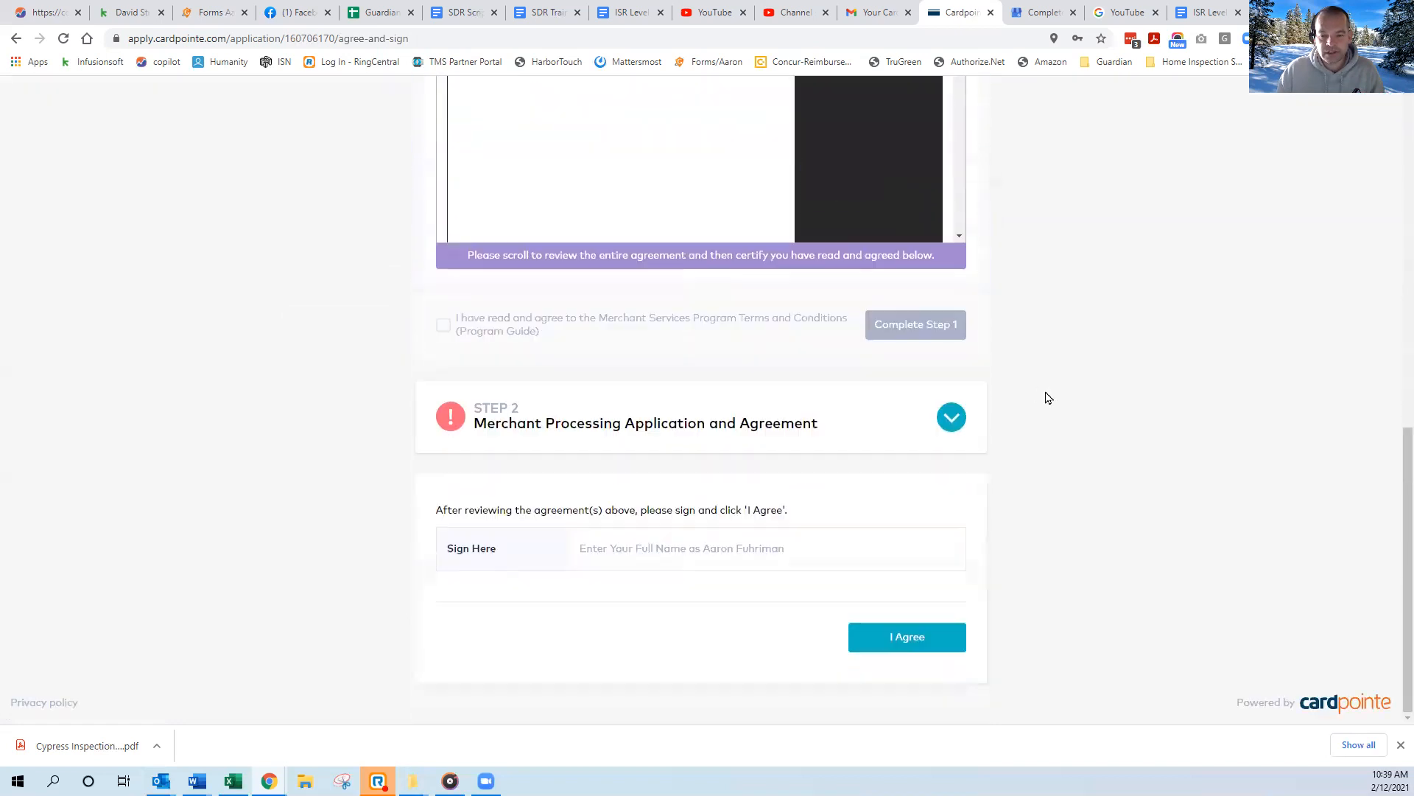
double_click(441, 326)
left_click(514, 334)
scroll(1028, 305, "up", 7)
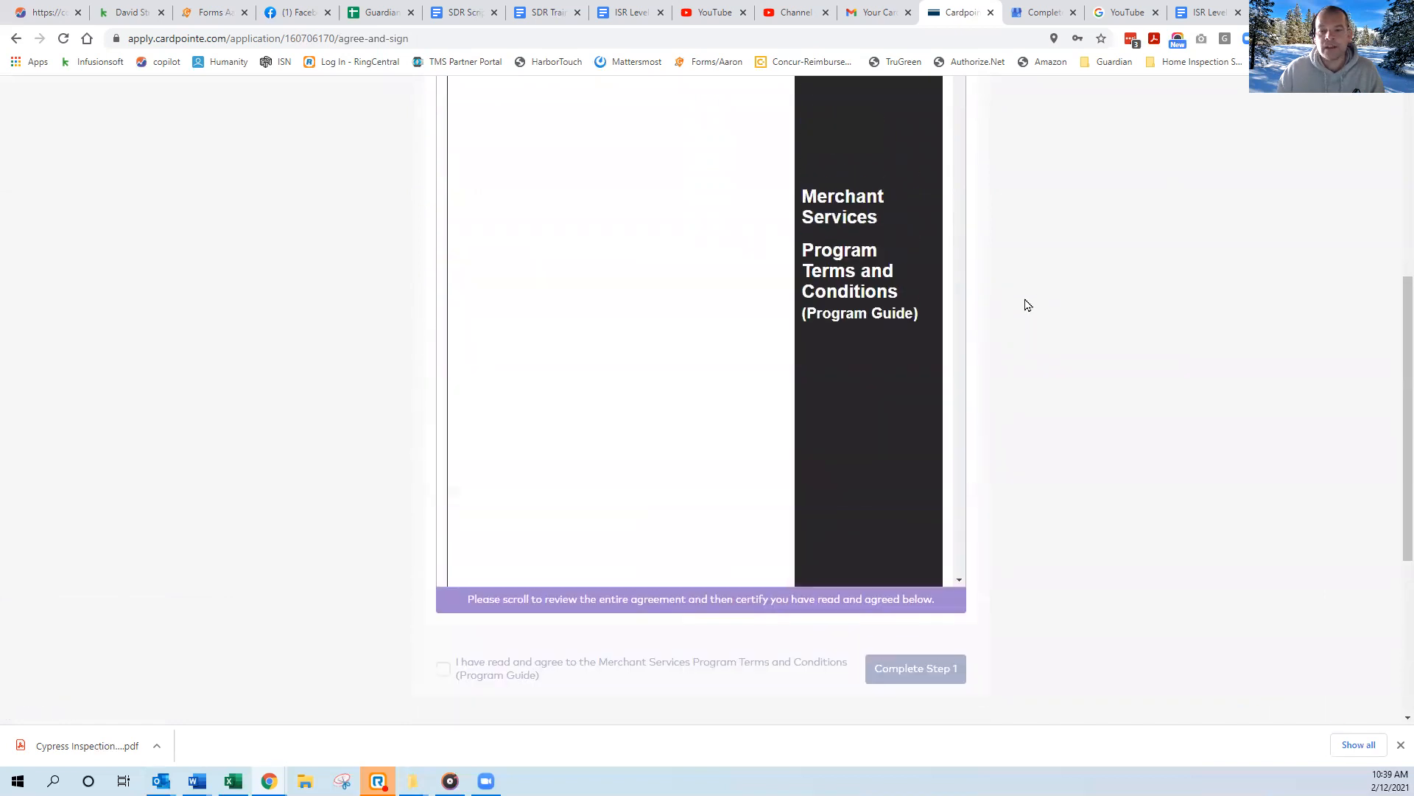
left_click_drag(959, 196, 946, 621)
scroll(1056, 516, "down", 3)
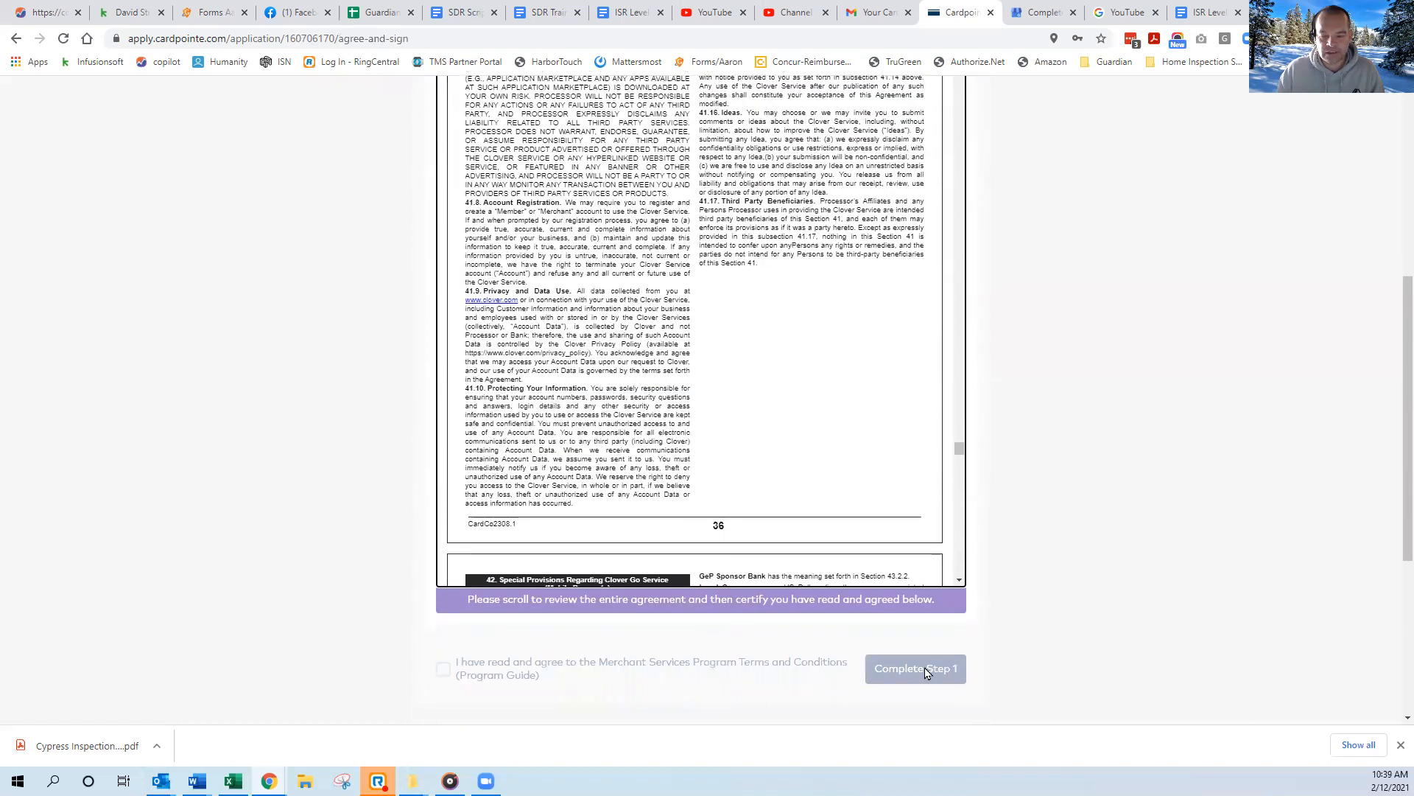
left_click_drag(959, 449, 954, 578)
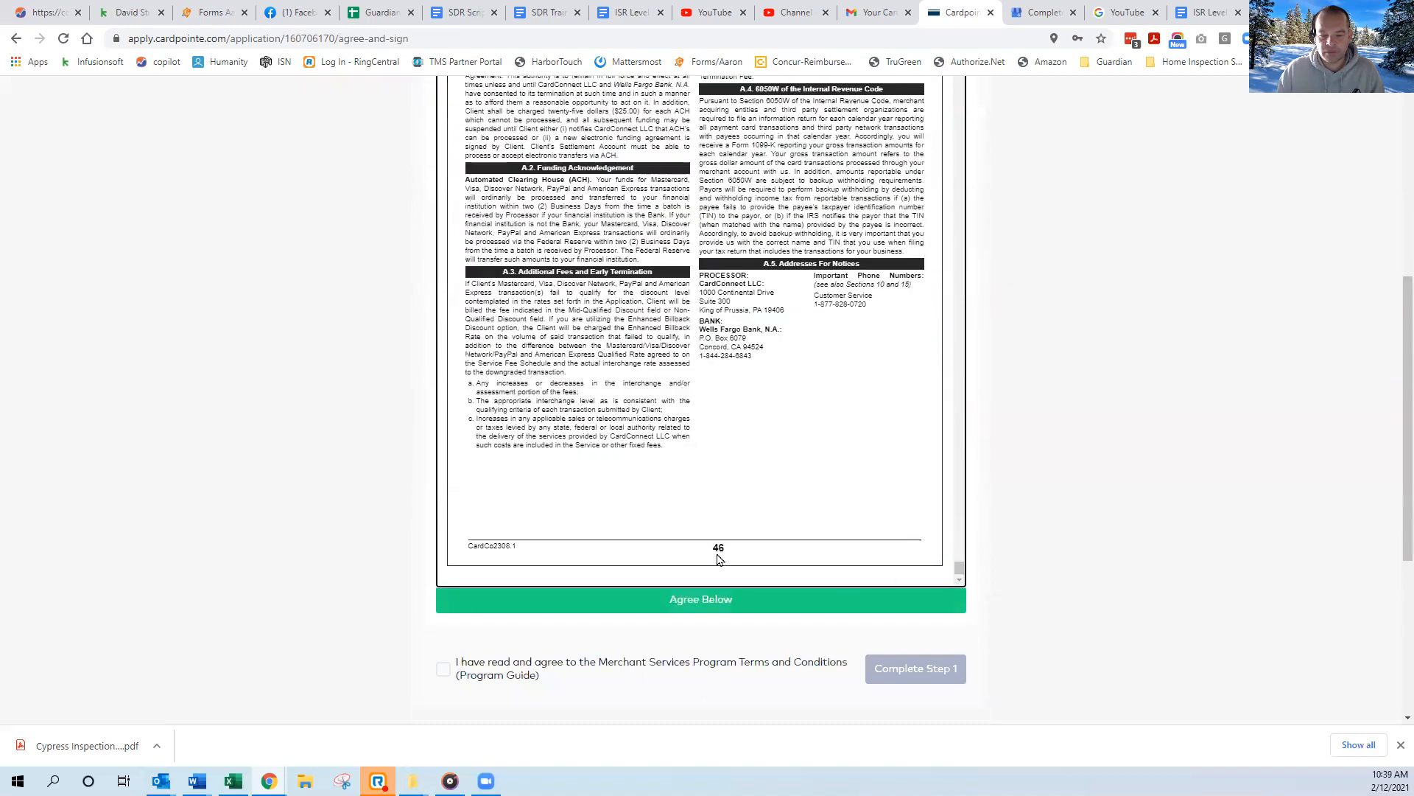
scroll(694, 586, "down", 2)
left_click(443, 497)
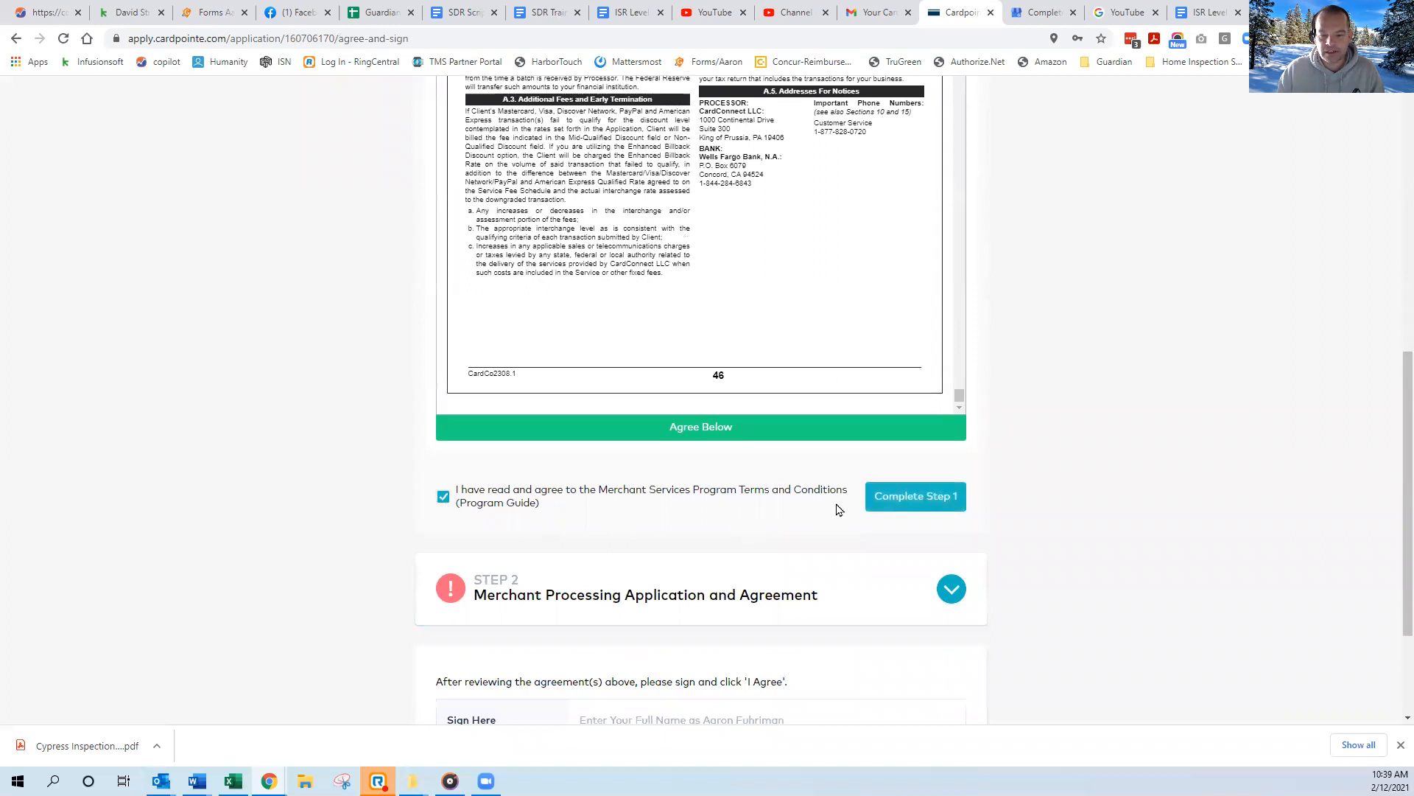
left_click(933, 498)
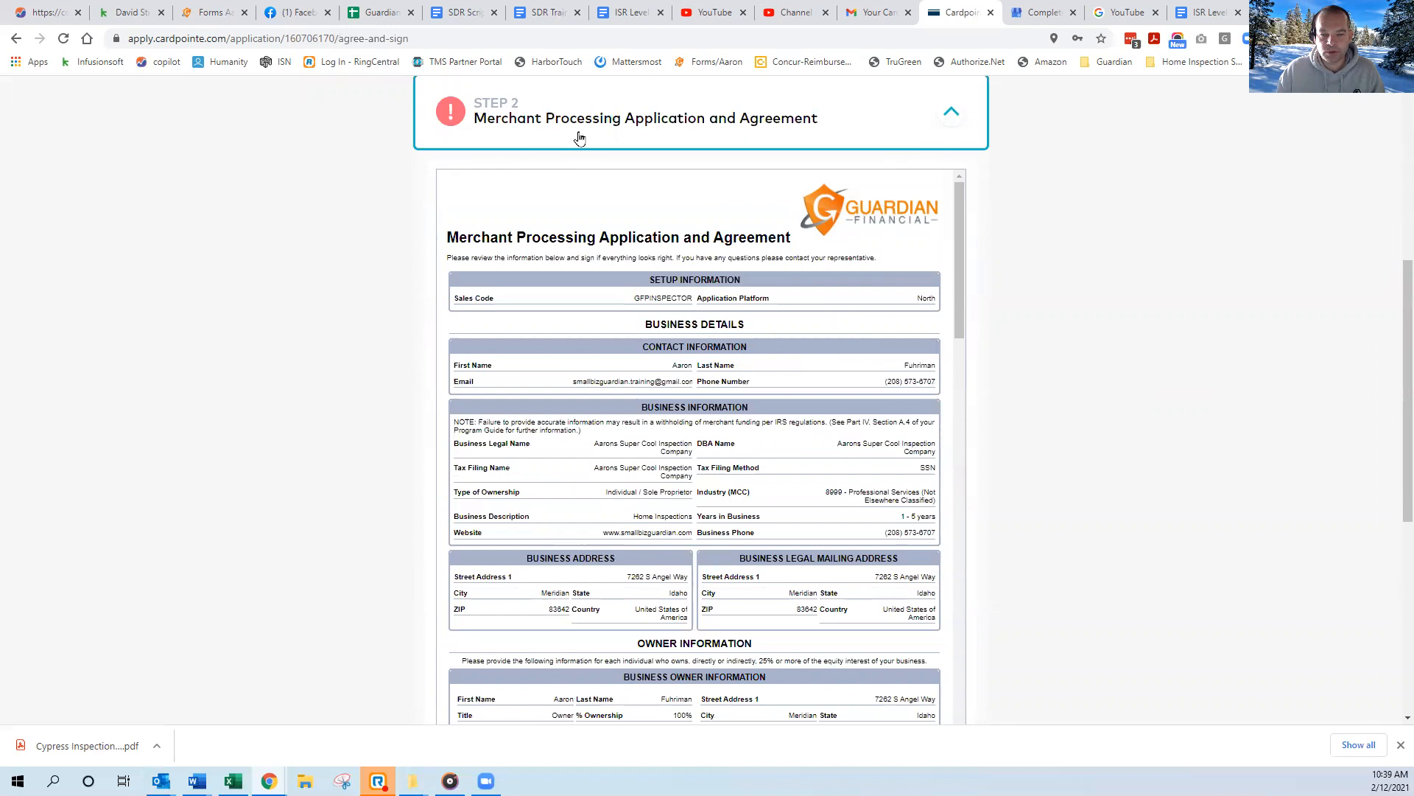
Review the entire Merchant Processing Application and Agreement, enter the signer's initials, and agree to it to complete step 2.
left_click_drag(958, 217, 965, 481)
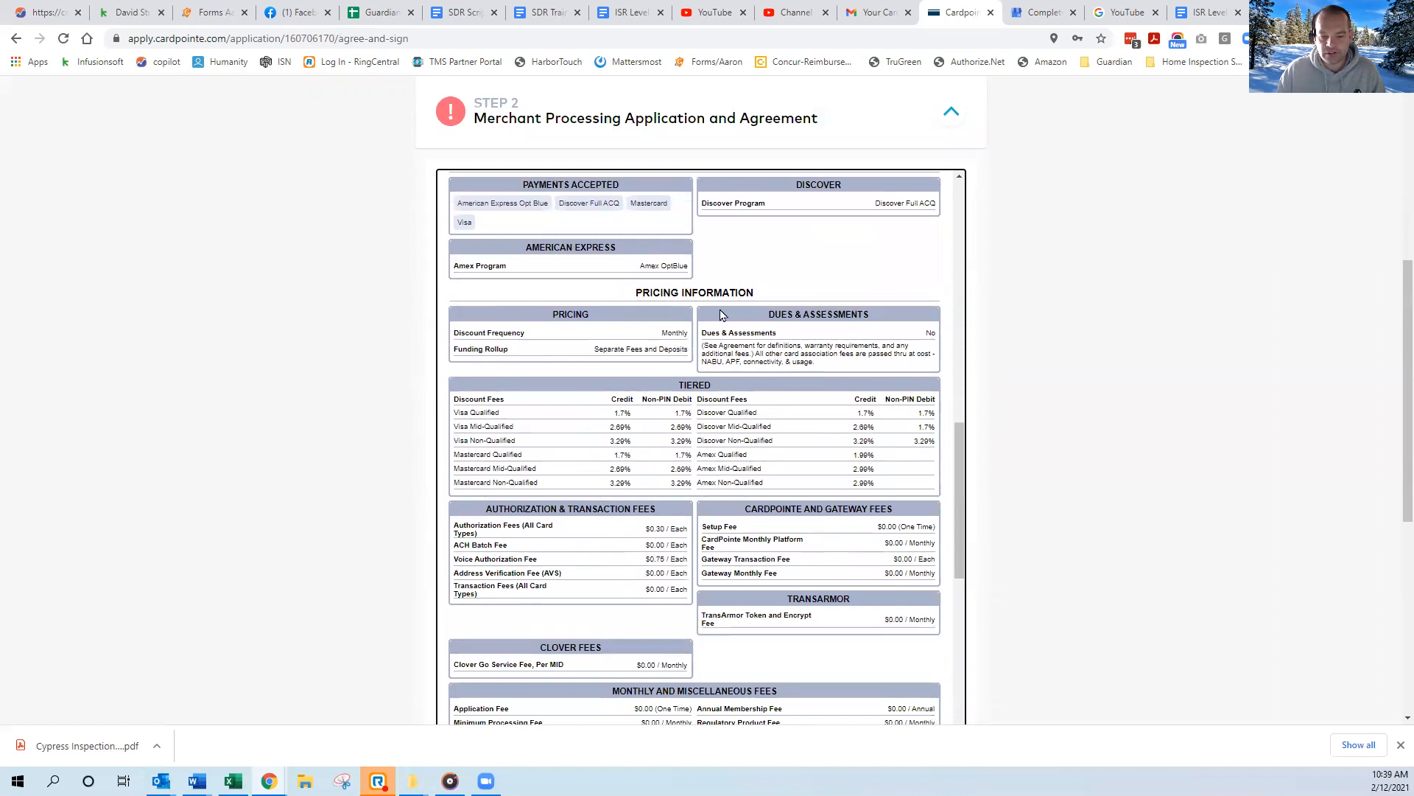
scroll(958, 446, "down", 4)
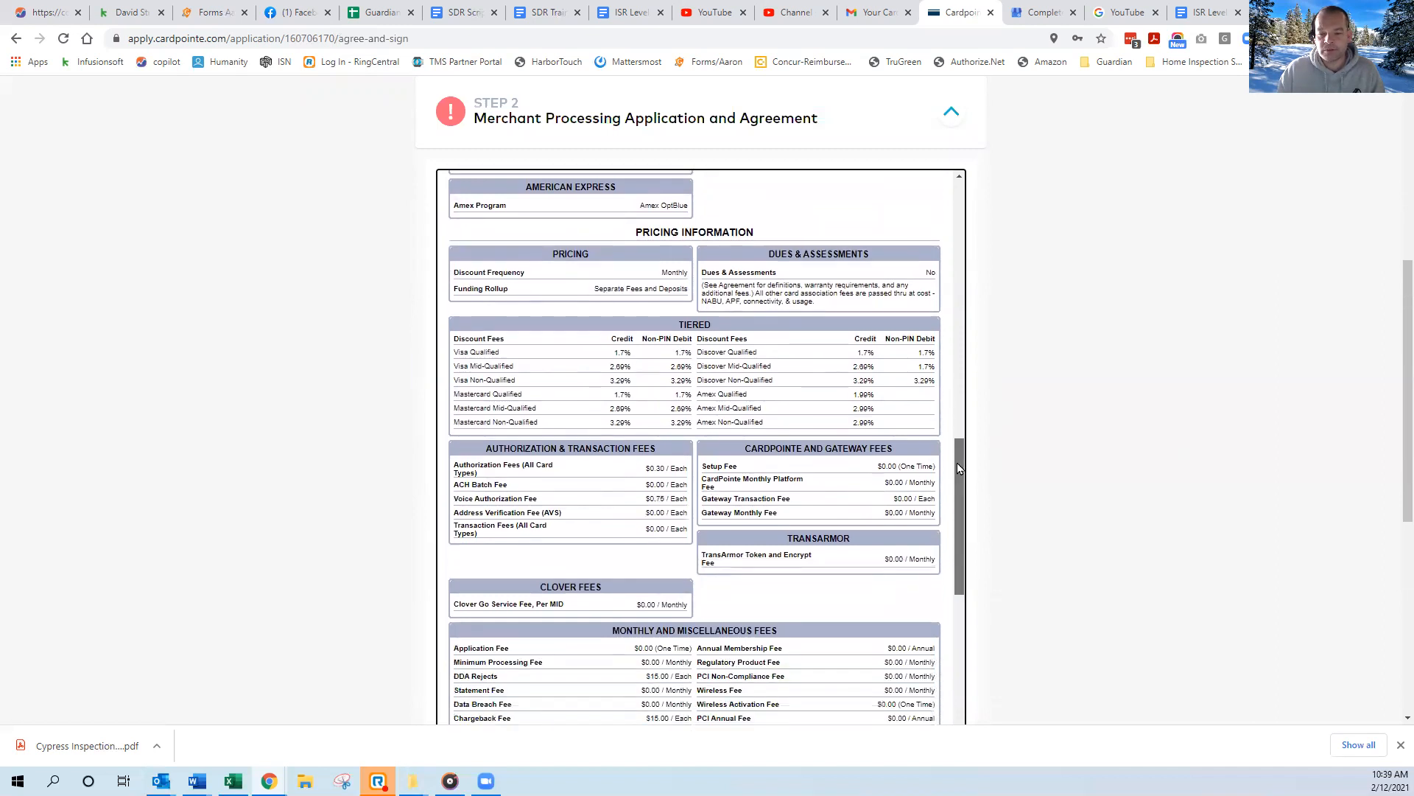
scroll(987, 472, "down", 3)
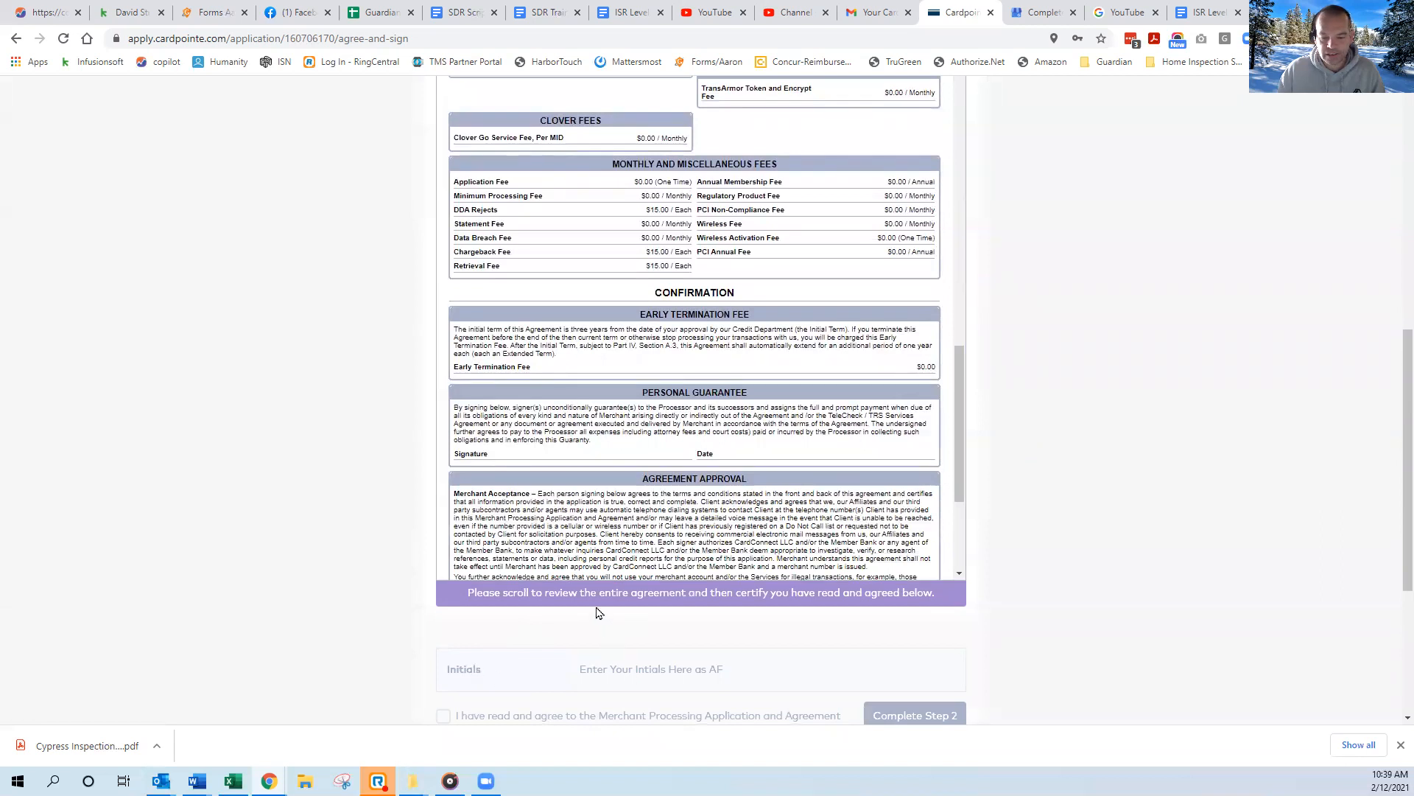
left_click_drag(957, 420, 960, 501)
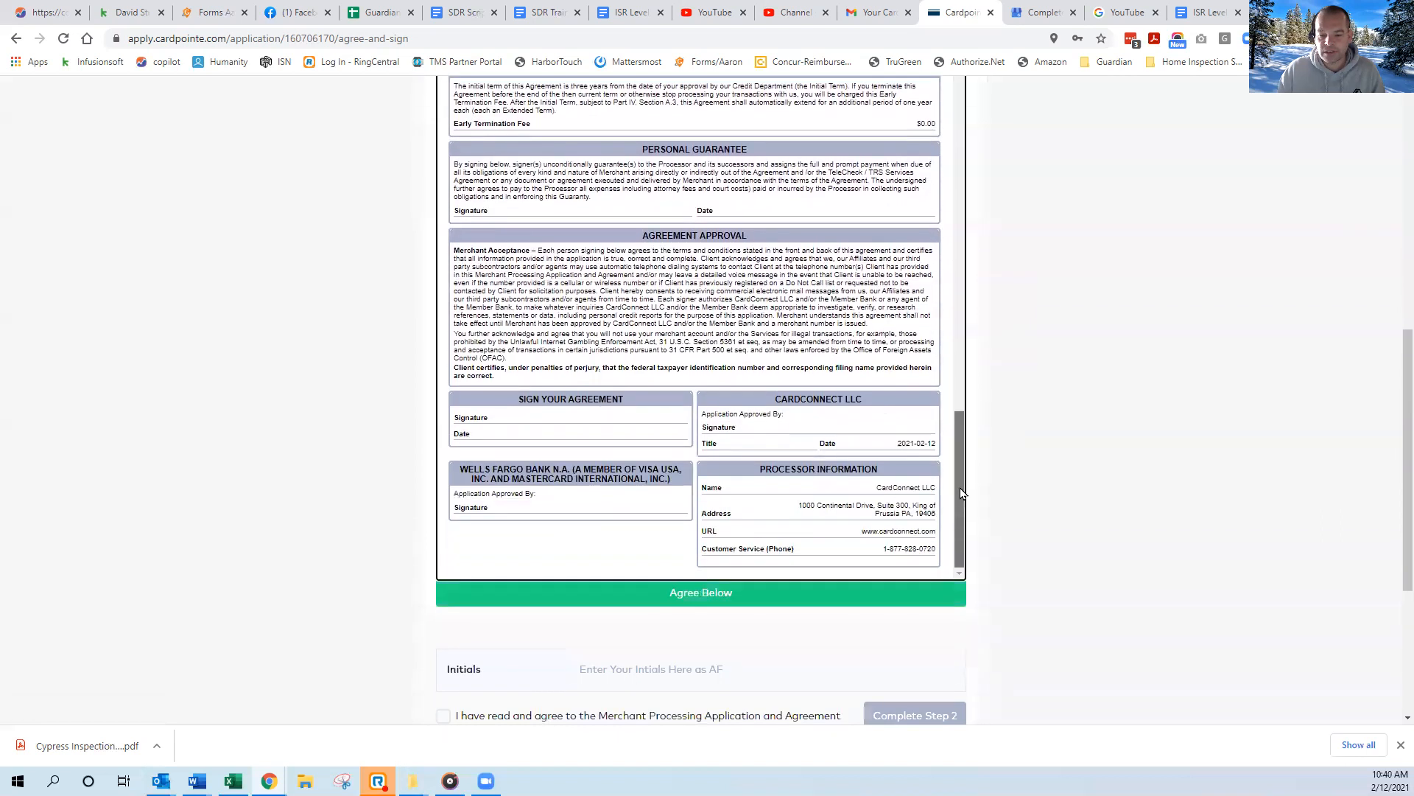
left_click(638, 666)
type("AF")
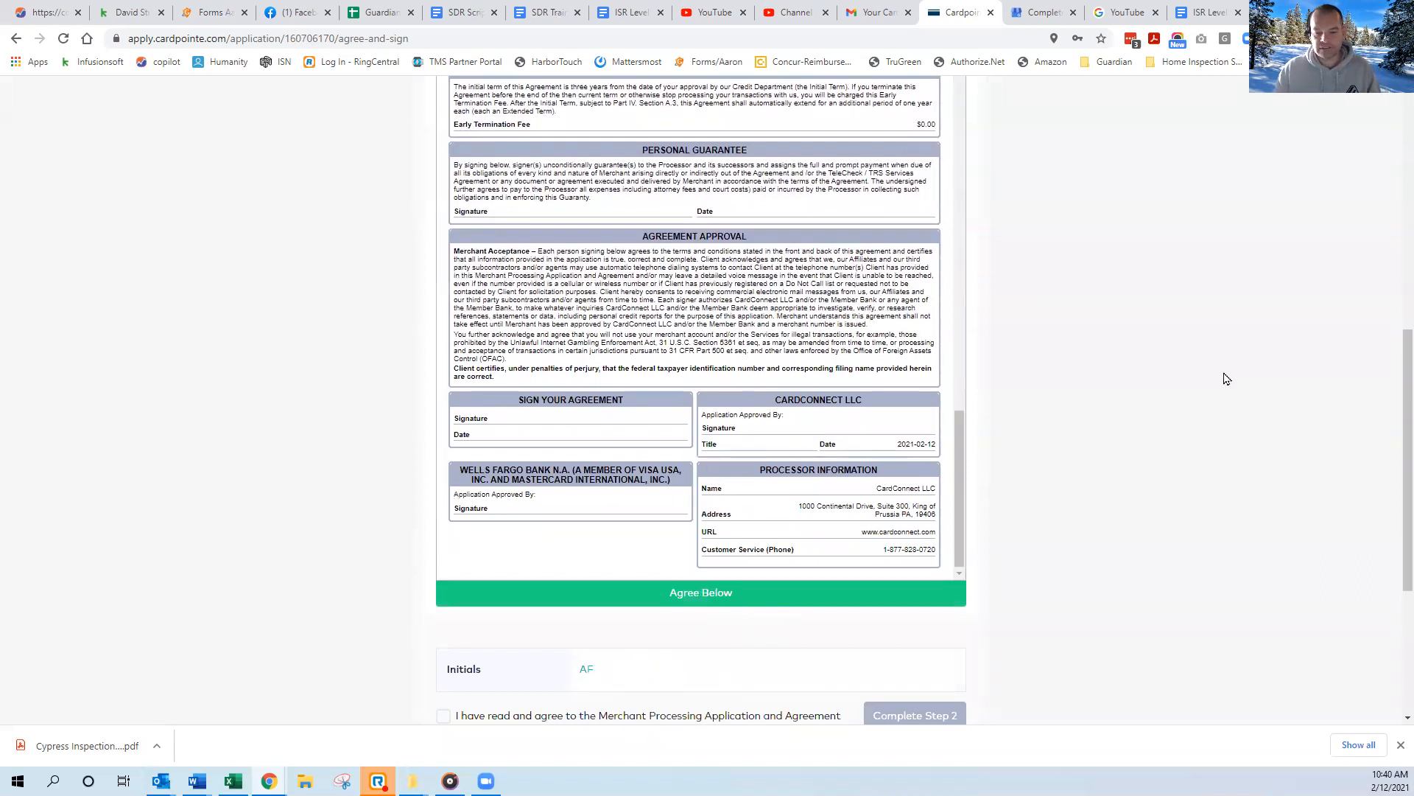
scroll(1215, 375, "down", 2)
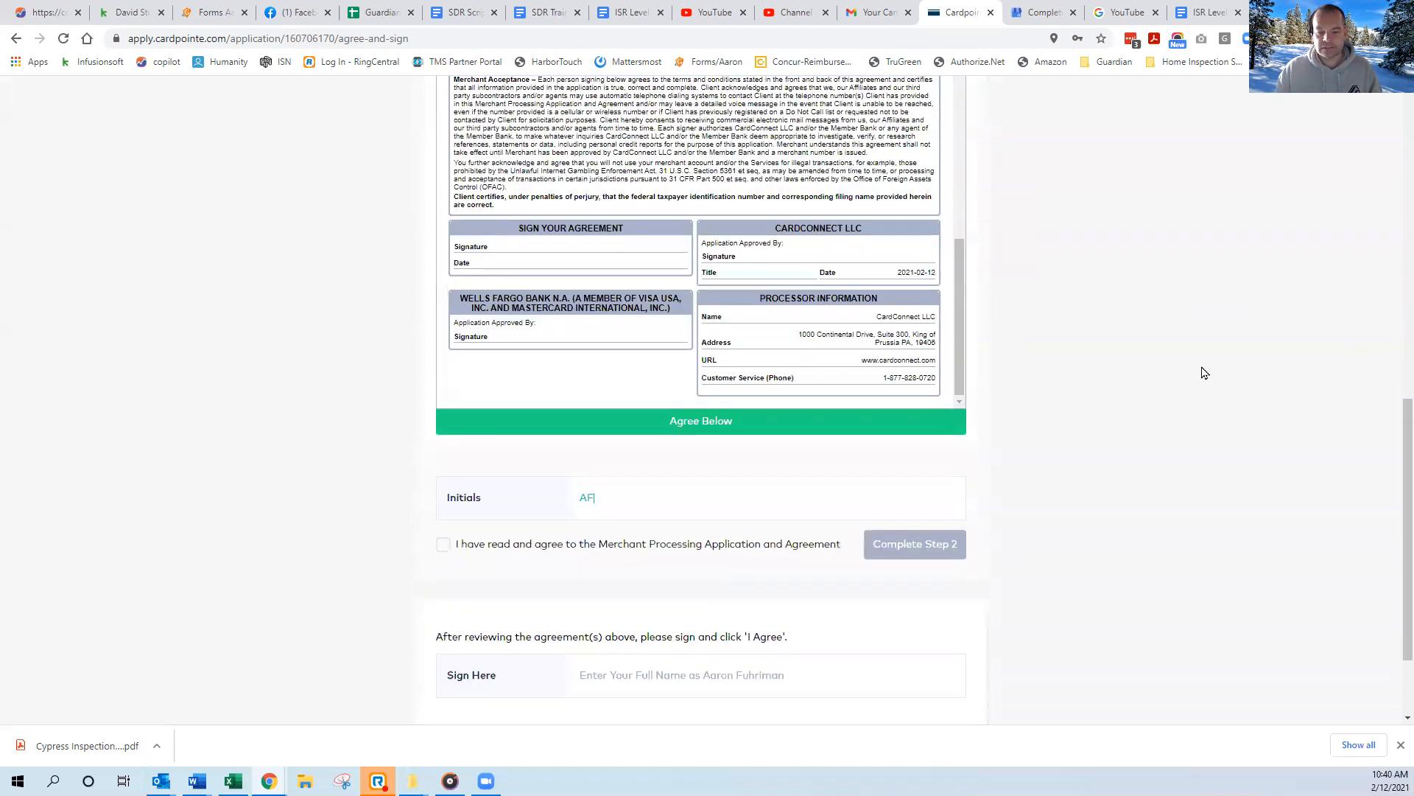
scroll(1172, 376, "down", 2)
left_click(480, 424)
left_click(910, 418)
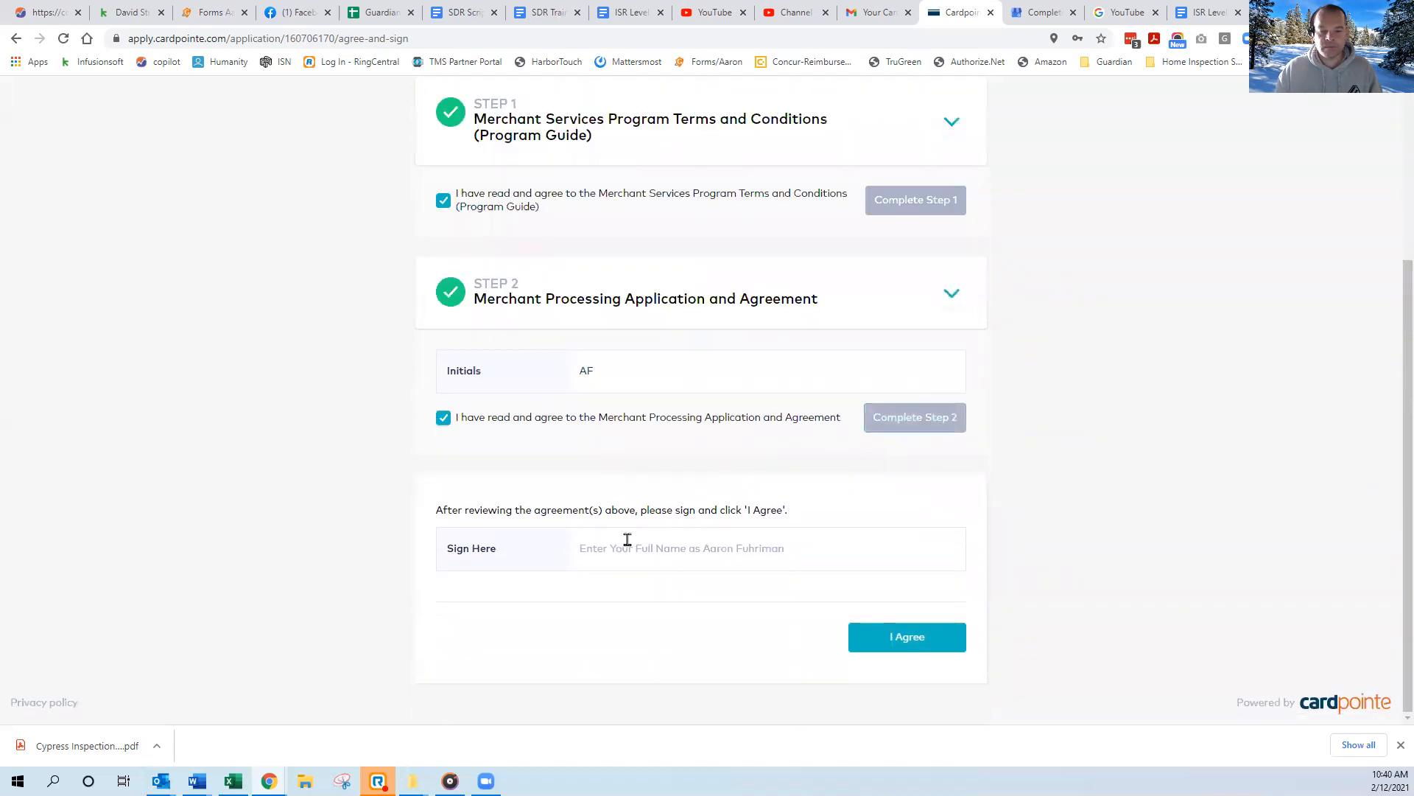
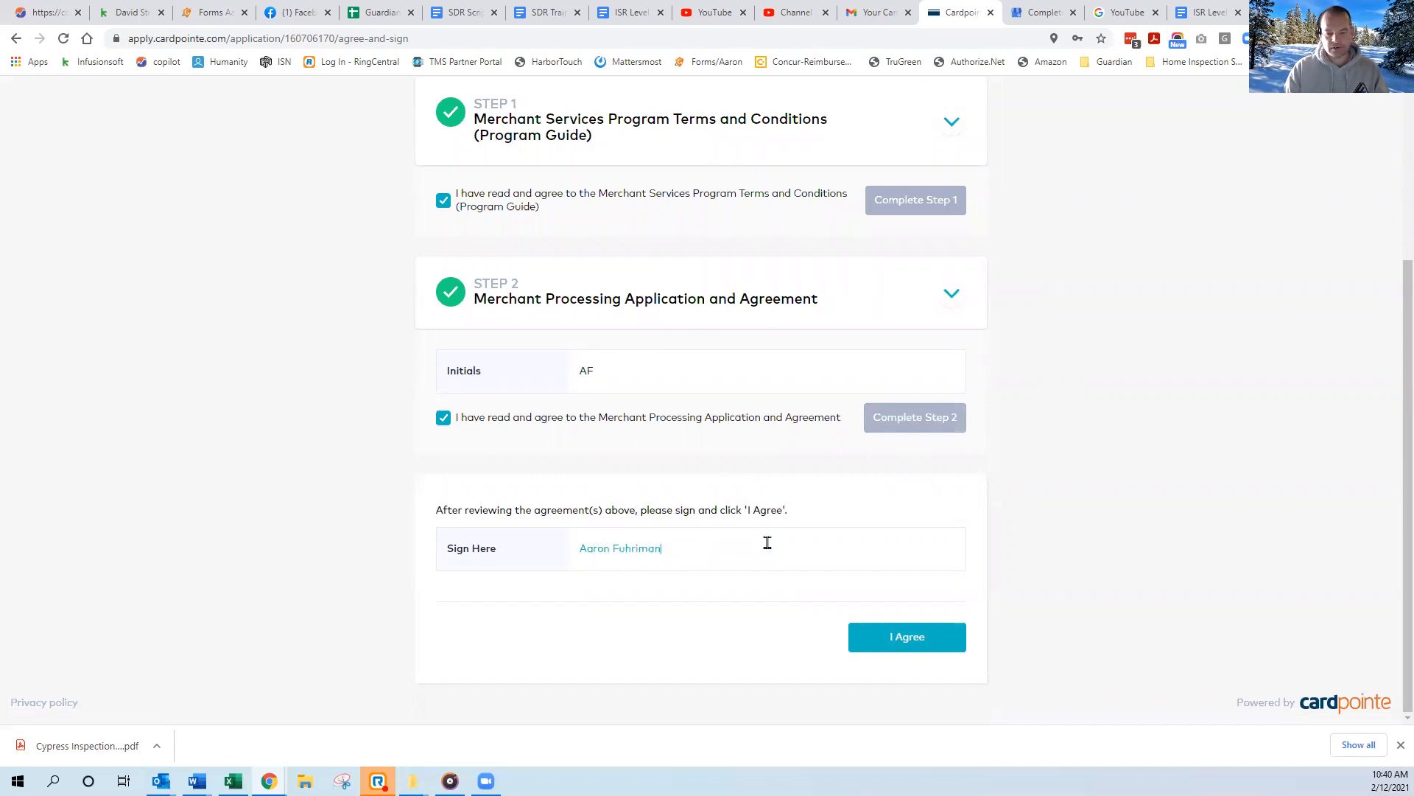
Sign the agreements with the signer's full name and agree, dismissing the voided check request without attaching a file.
left_click(894, 646)
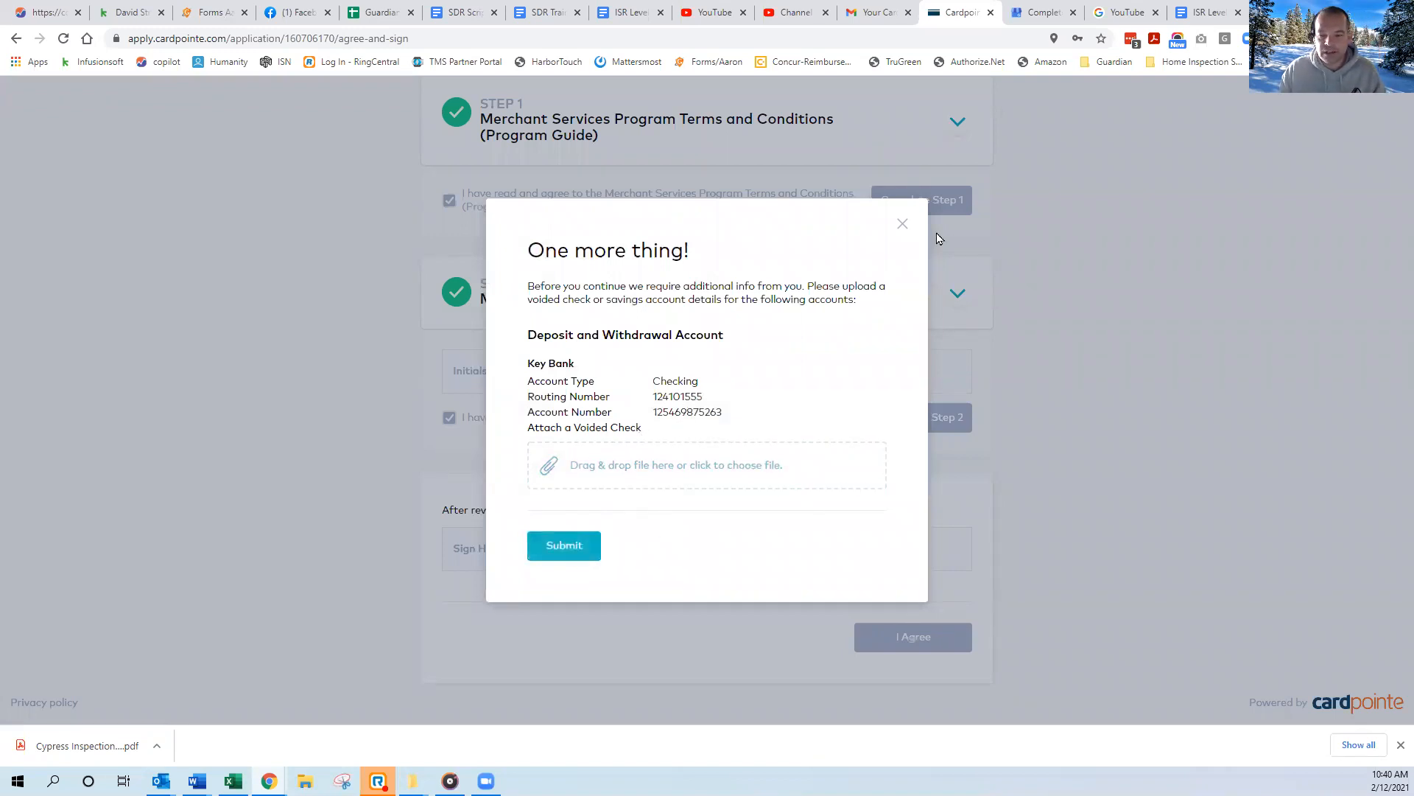
left_click(903, 226)
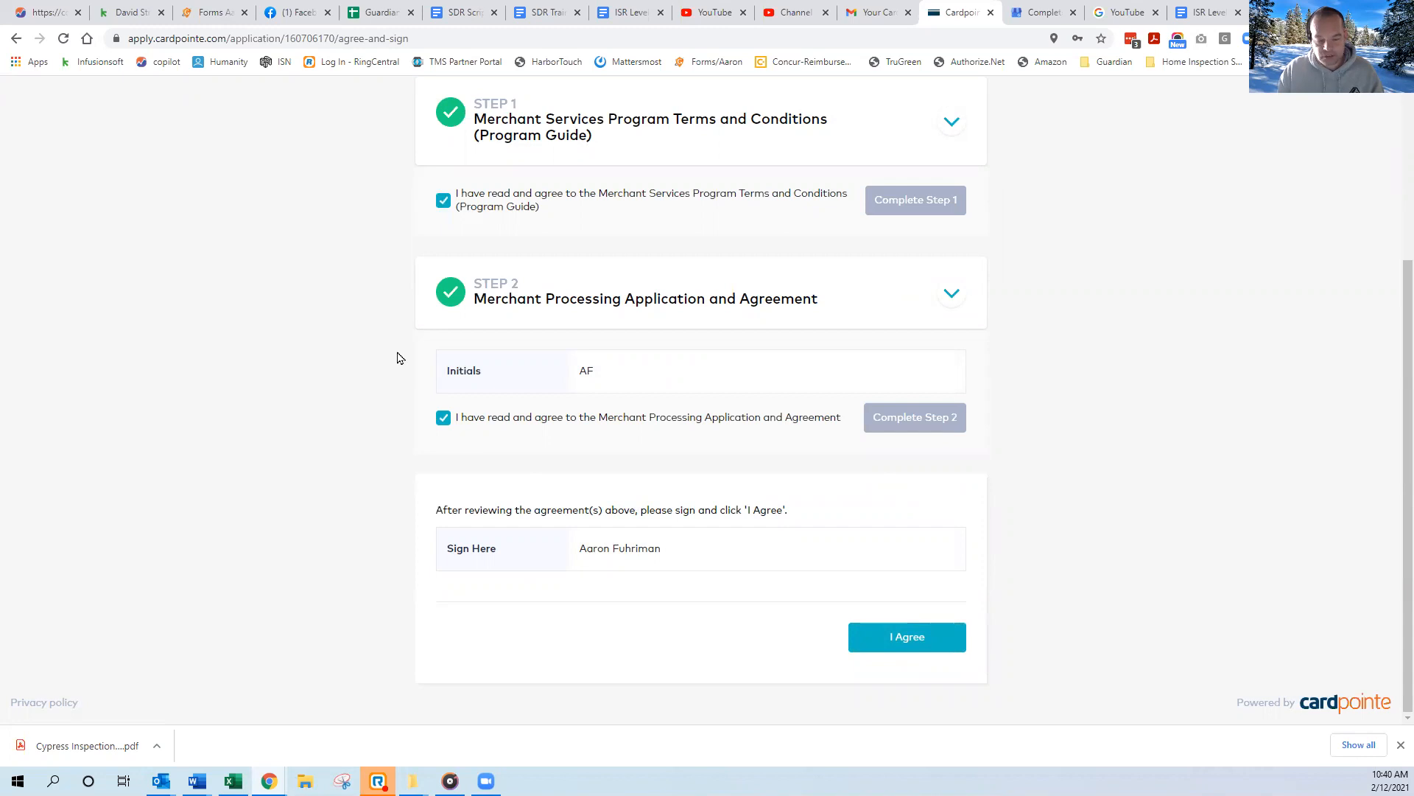
left_click(915, 646)
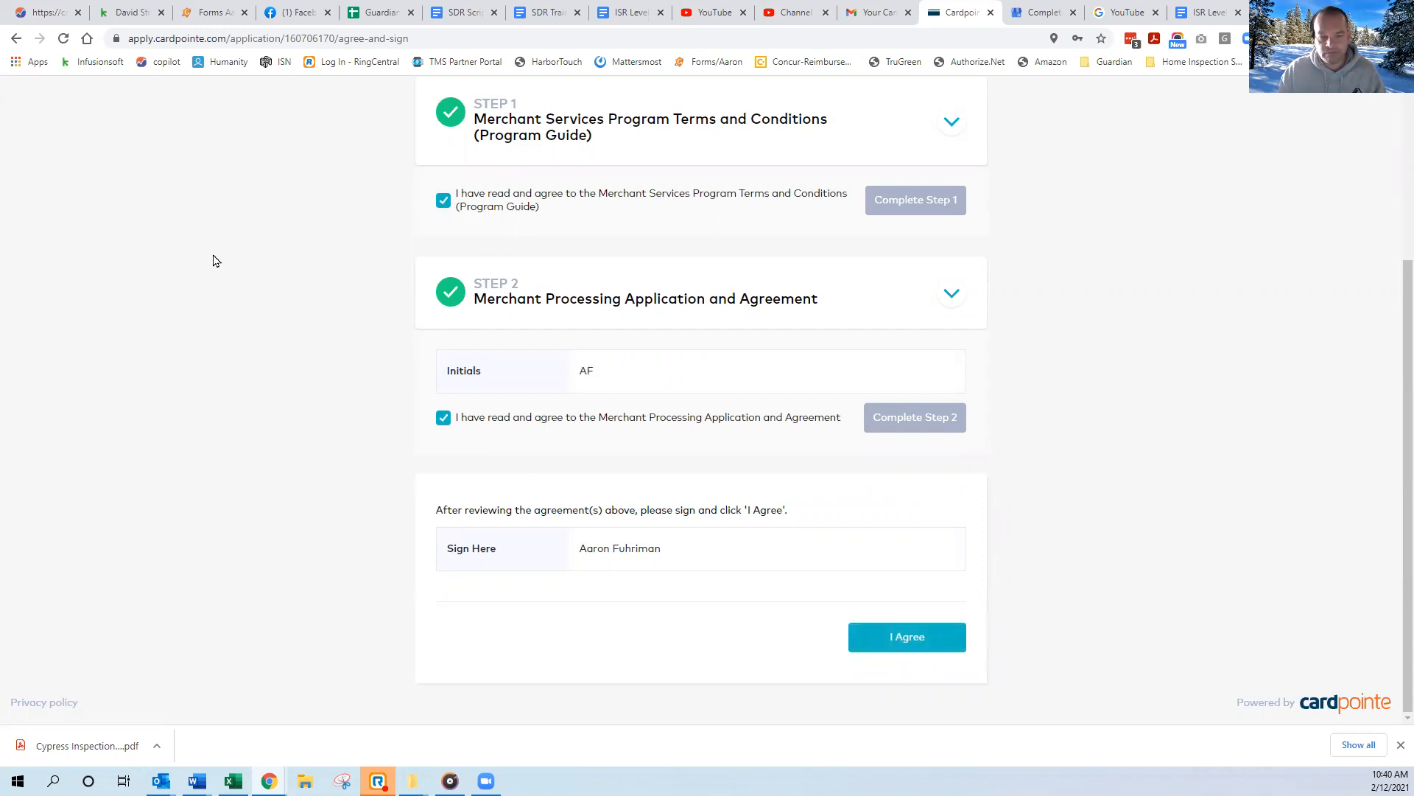
scroll(594, 528, "up", 2)
scroll(594, 528, "down", 1)
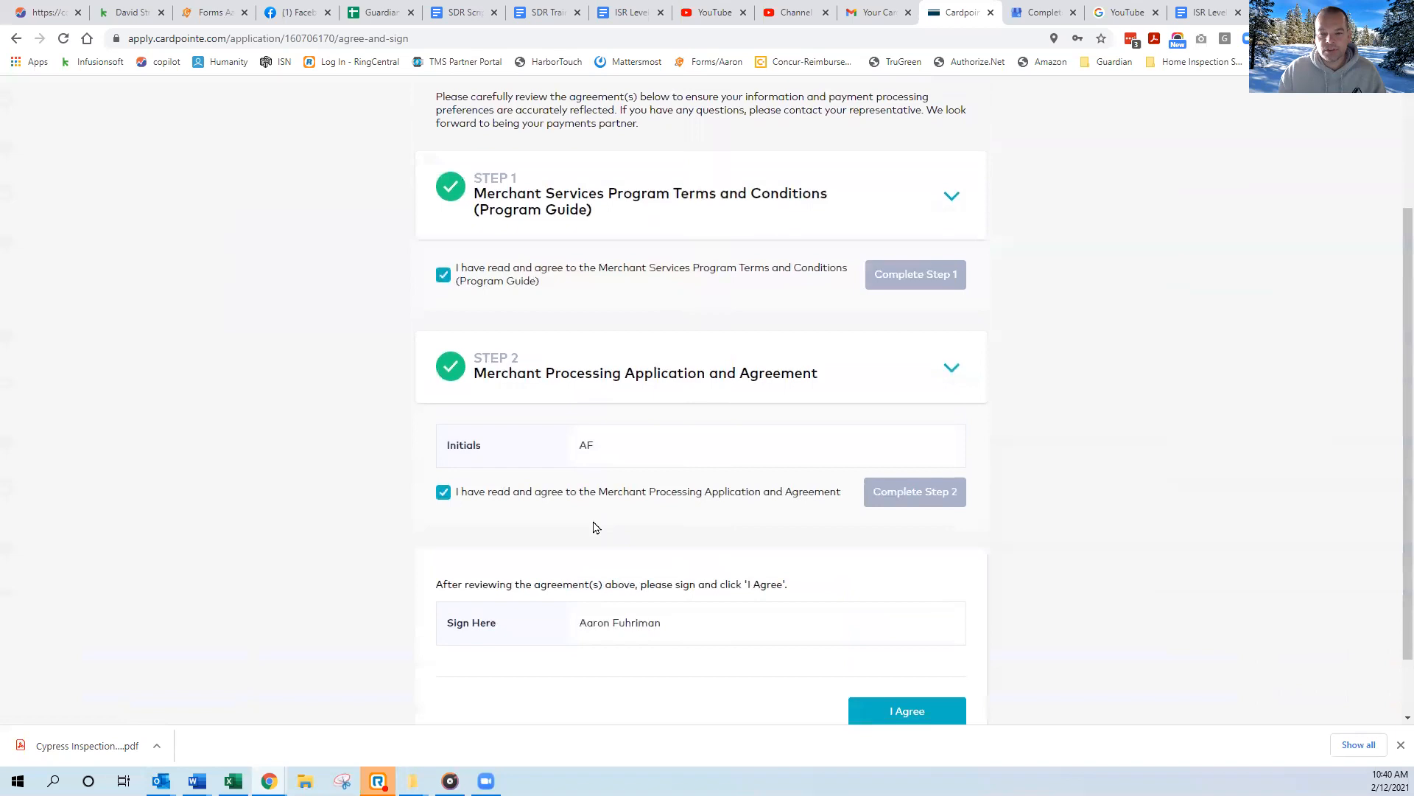
scroll(596, 527, "down", 1)
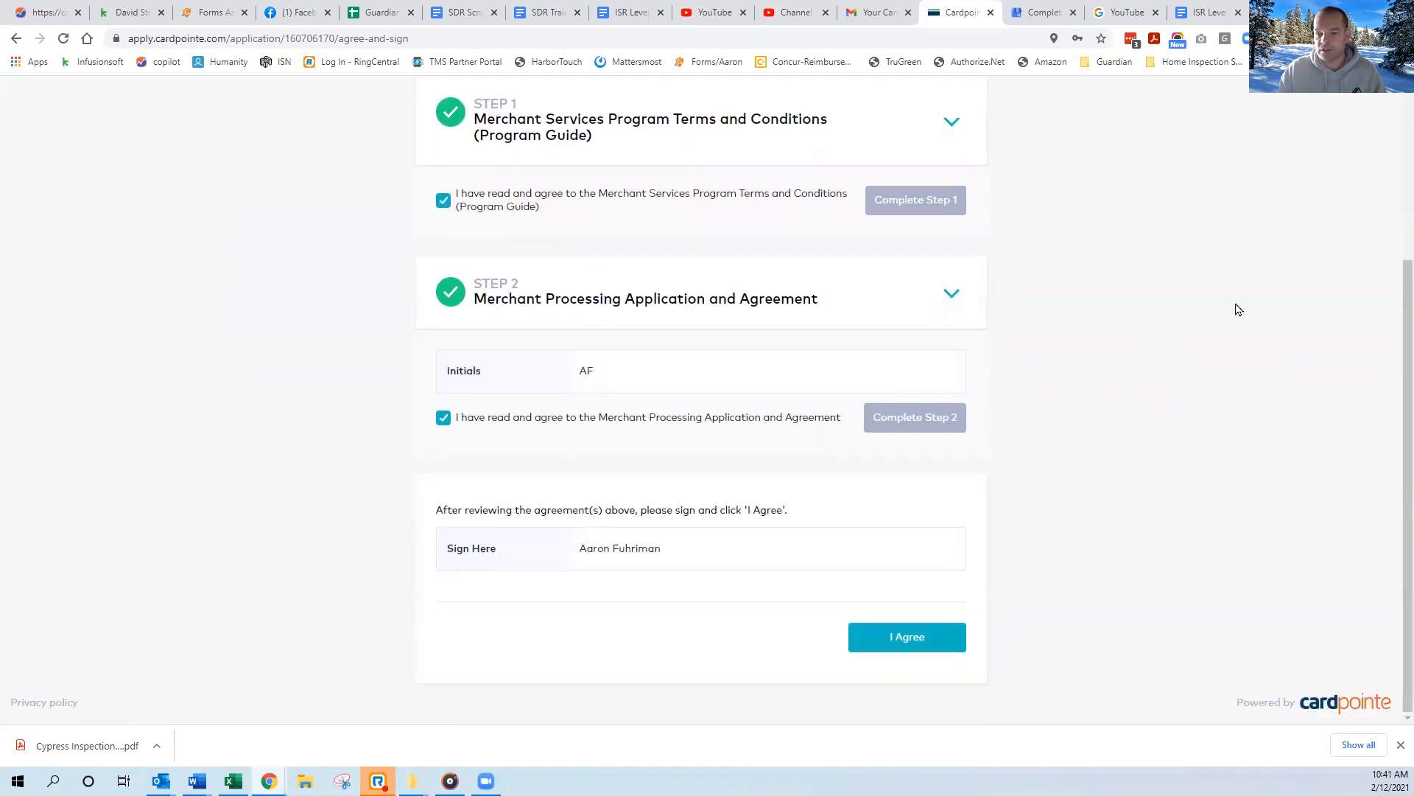